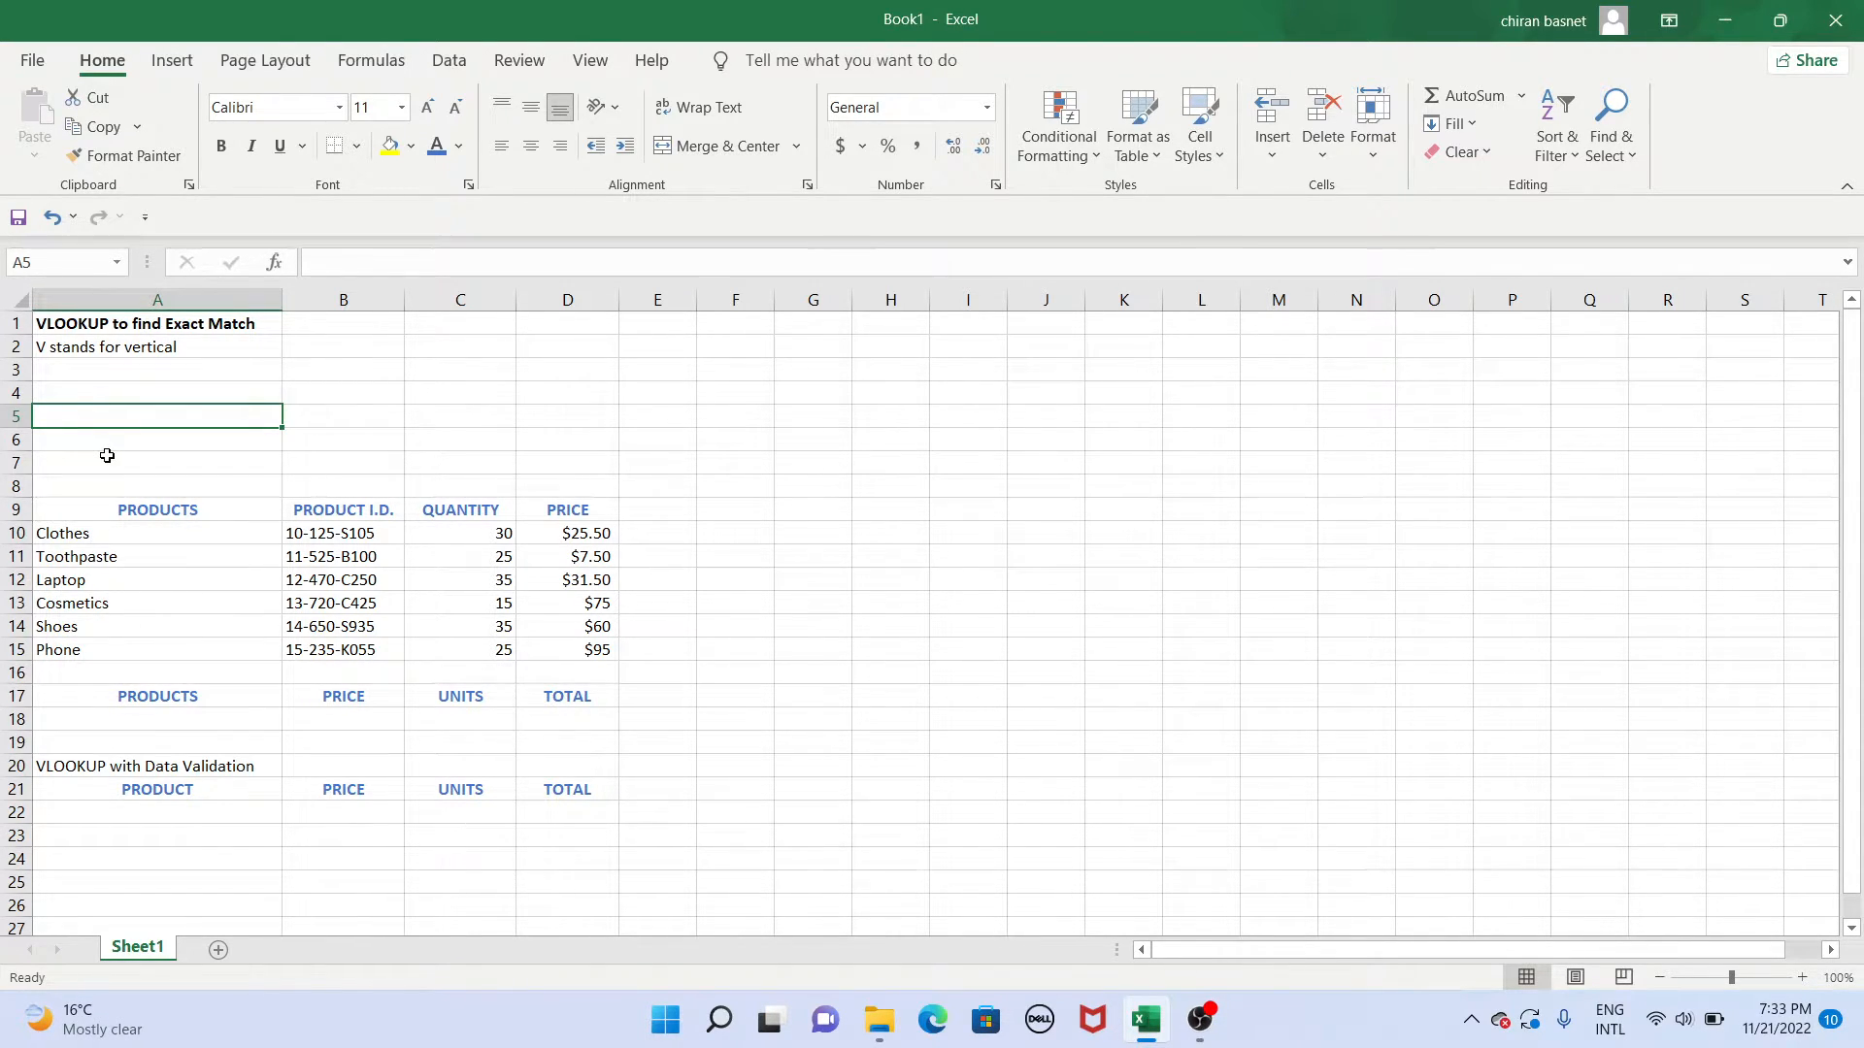
Enter Shoes in cell A5 and its price, $60, in cell B5.
{"action": "type", "text": "Shoes"}
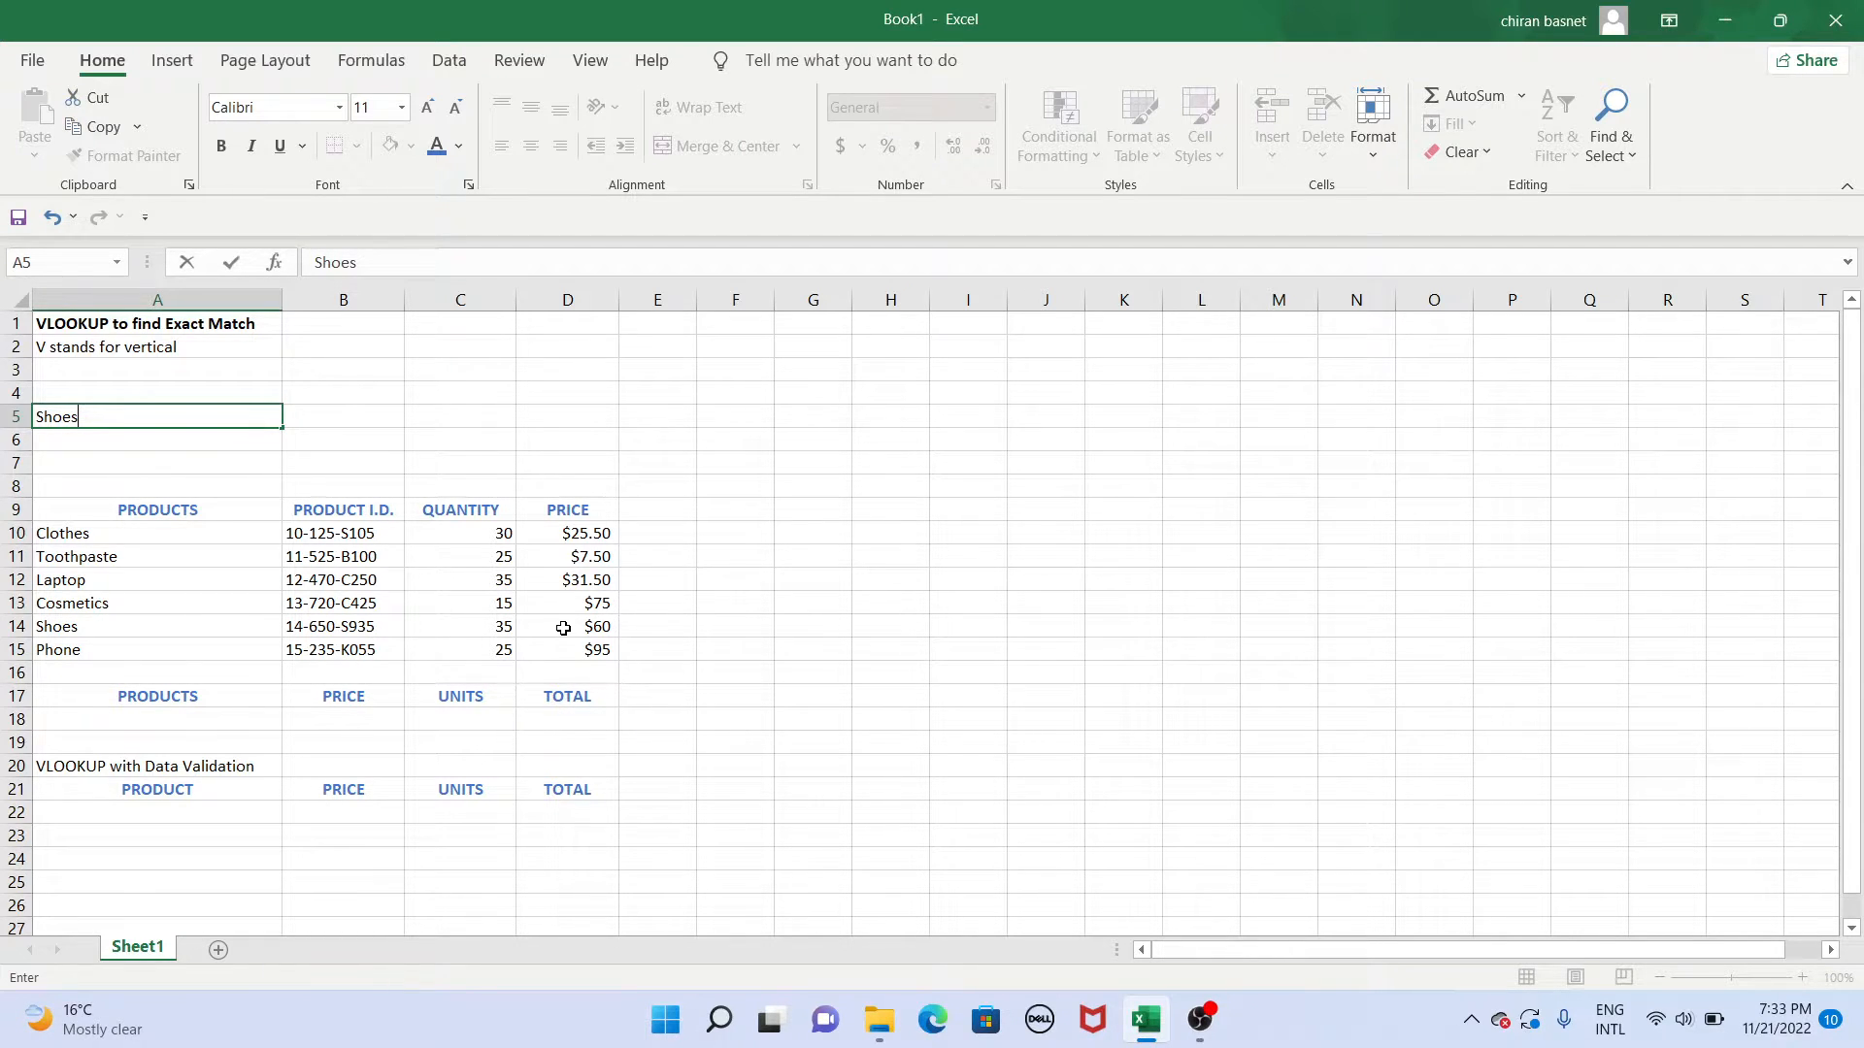
{"action": "left_click", "coordinate": [350, 427]}
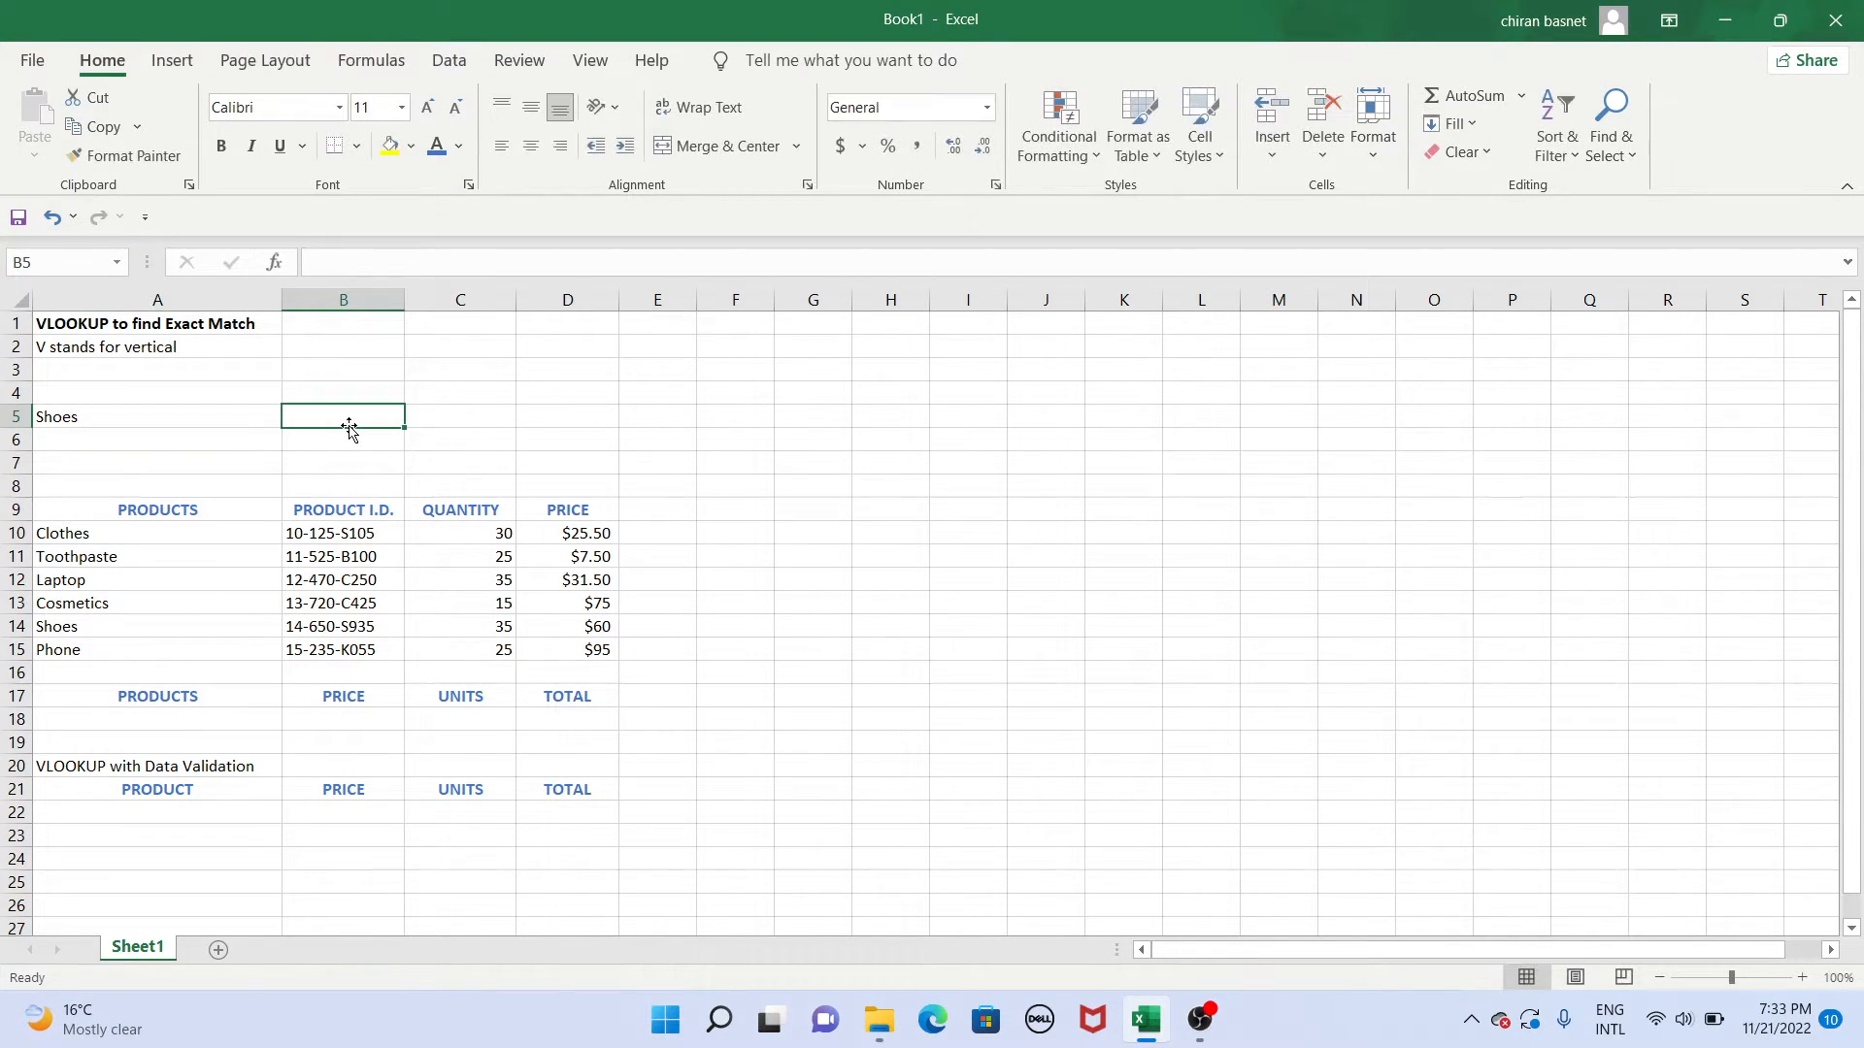
{"action": "type", "text": "$"}
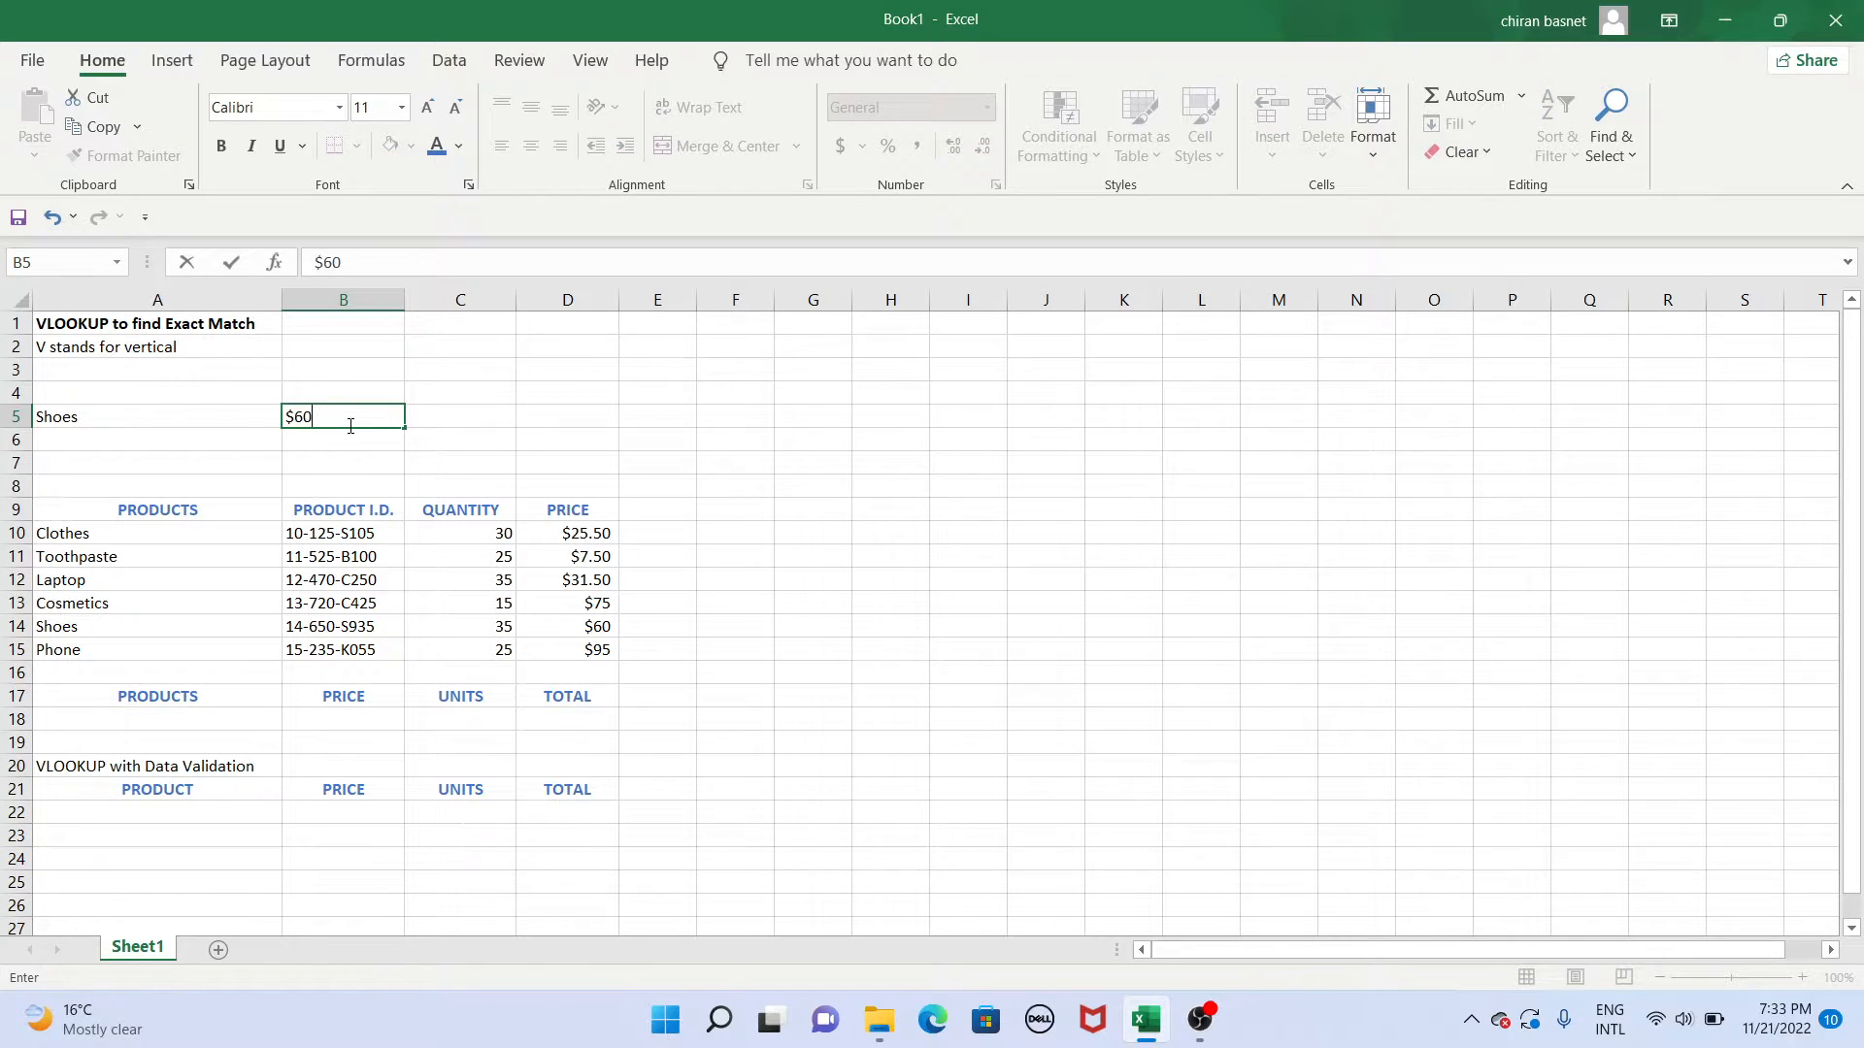
{"action": "type", "text": "60"}
{"action": "key", "text": "Return"}
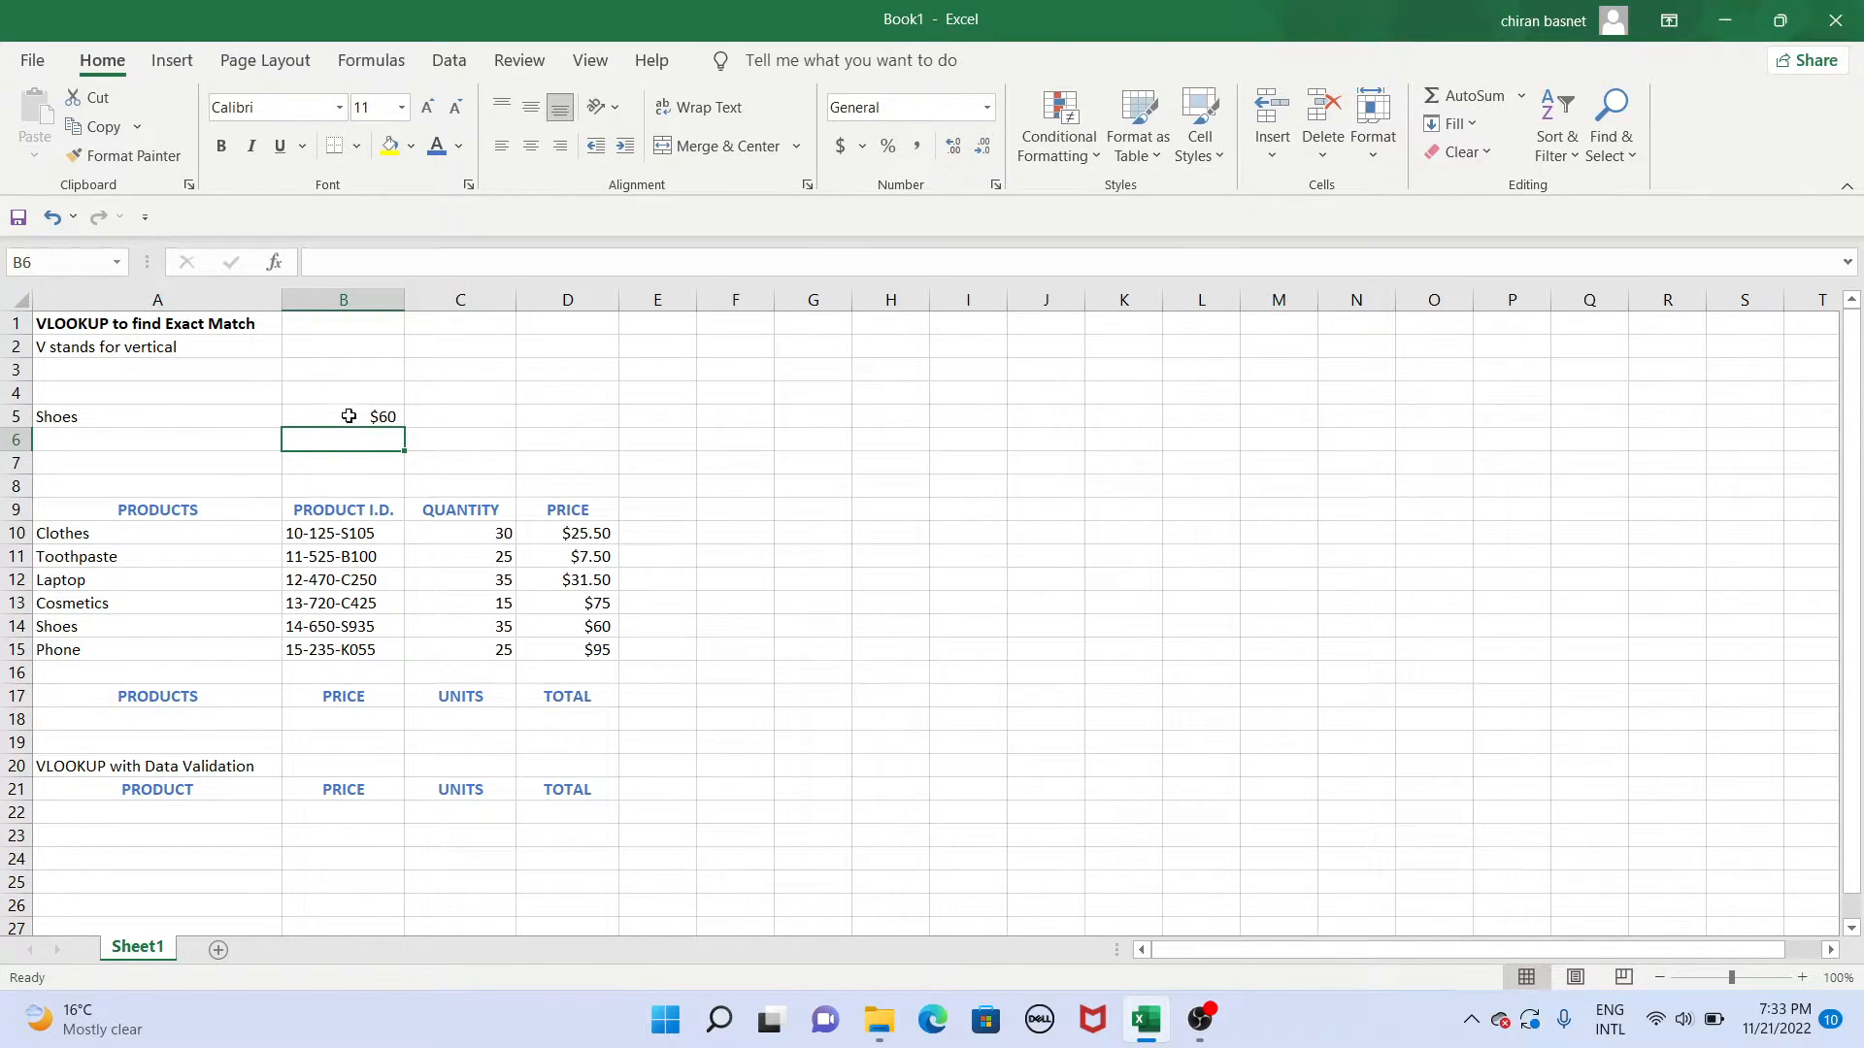
Set the number format of cell B5 to General.
{"action": "left_click", "coordinate": [349, 416]}
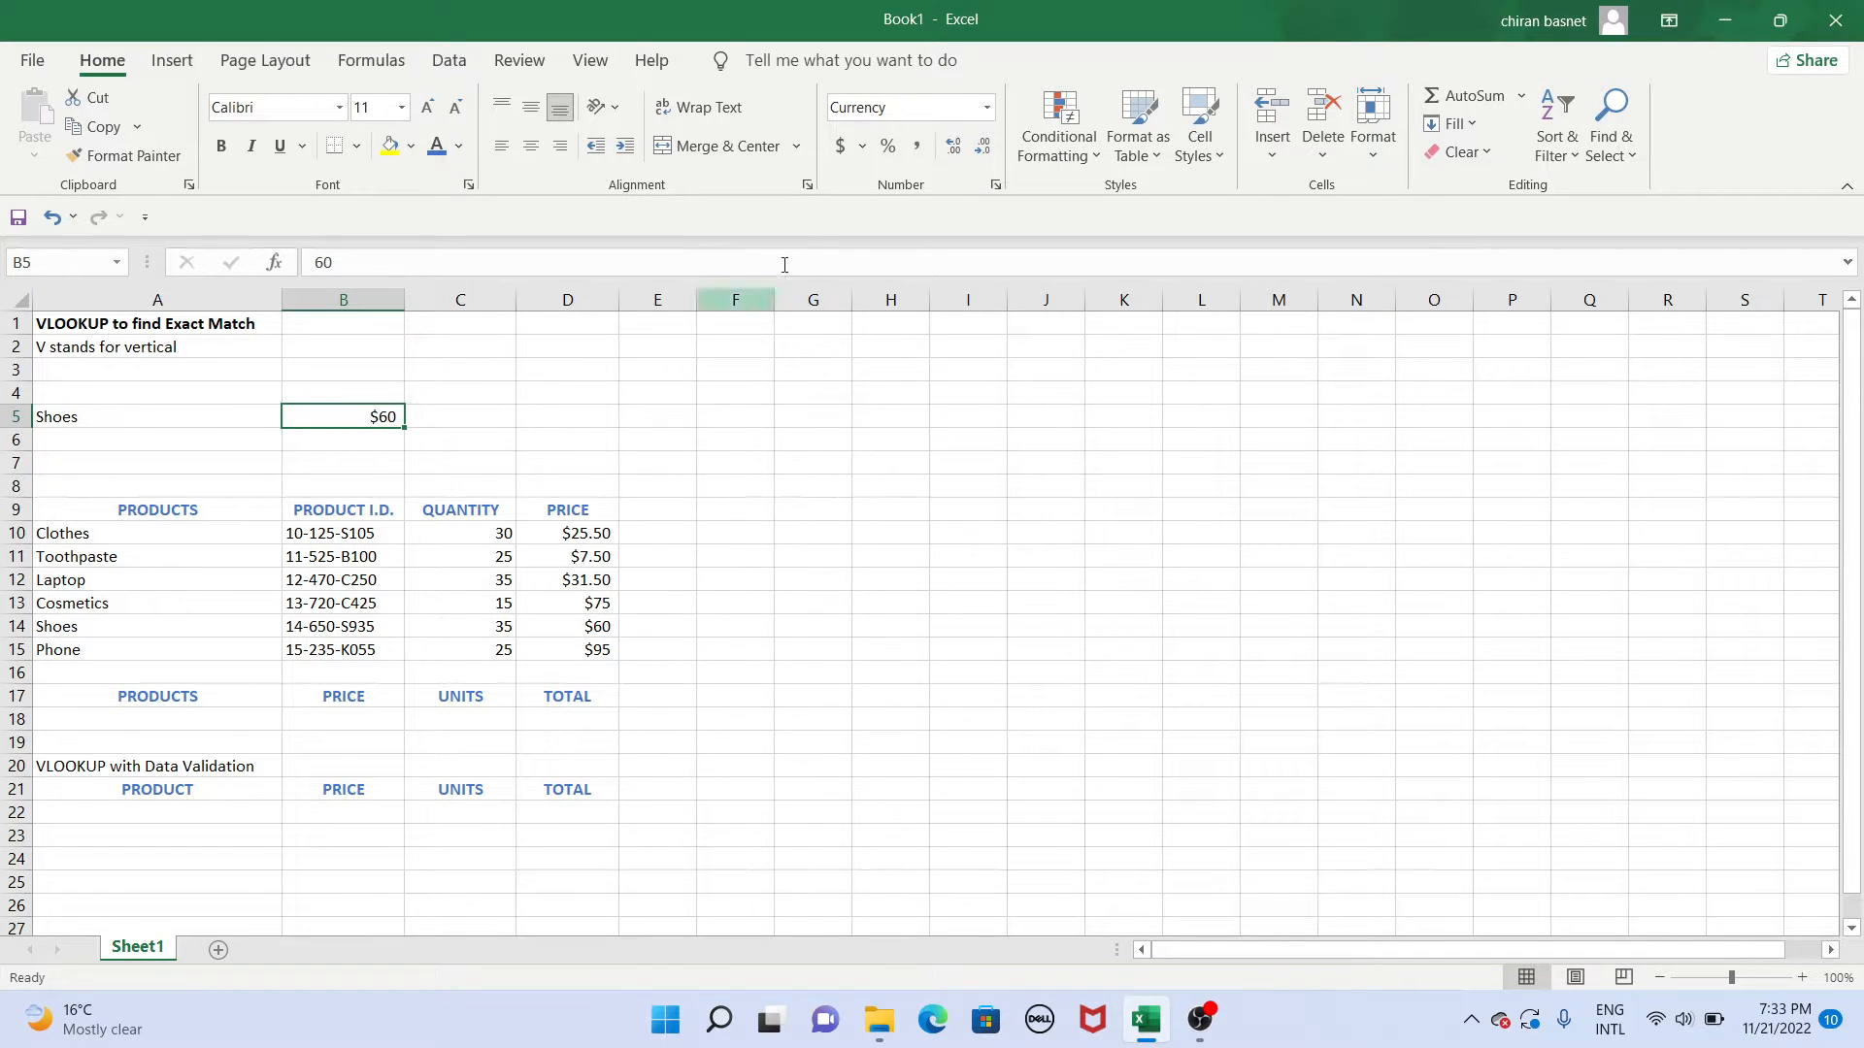
{"action": "left_click", "coordinate": [986, 108]}
{"action": "left_click", "coordinate": [959, 148]}
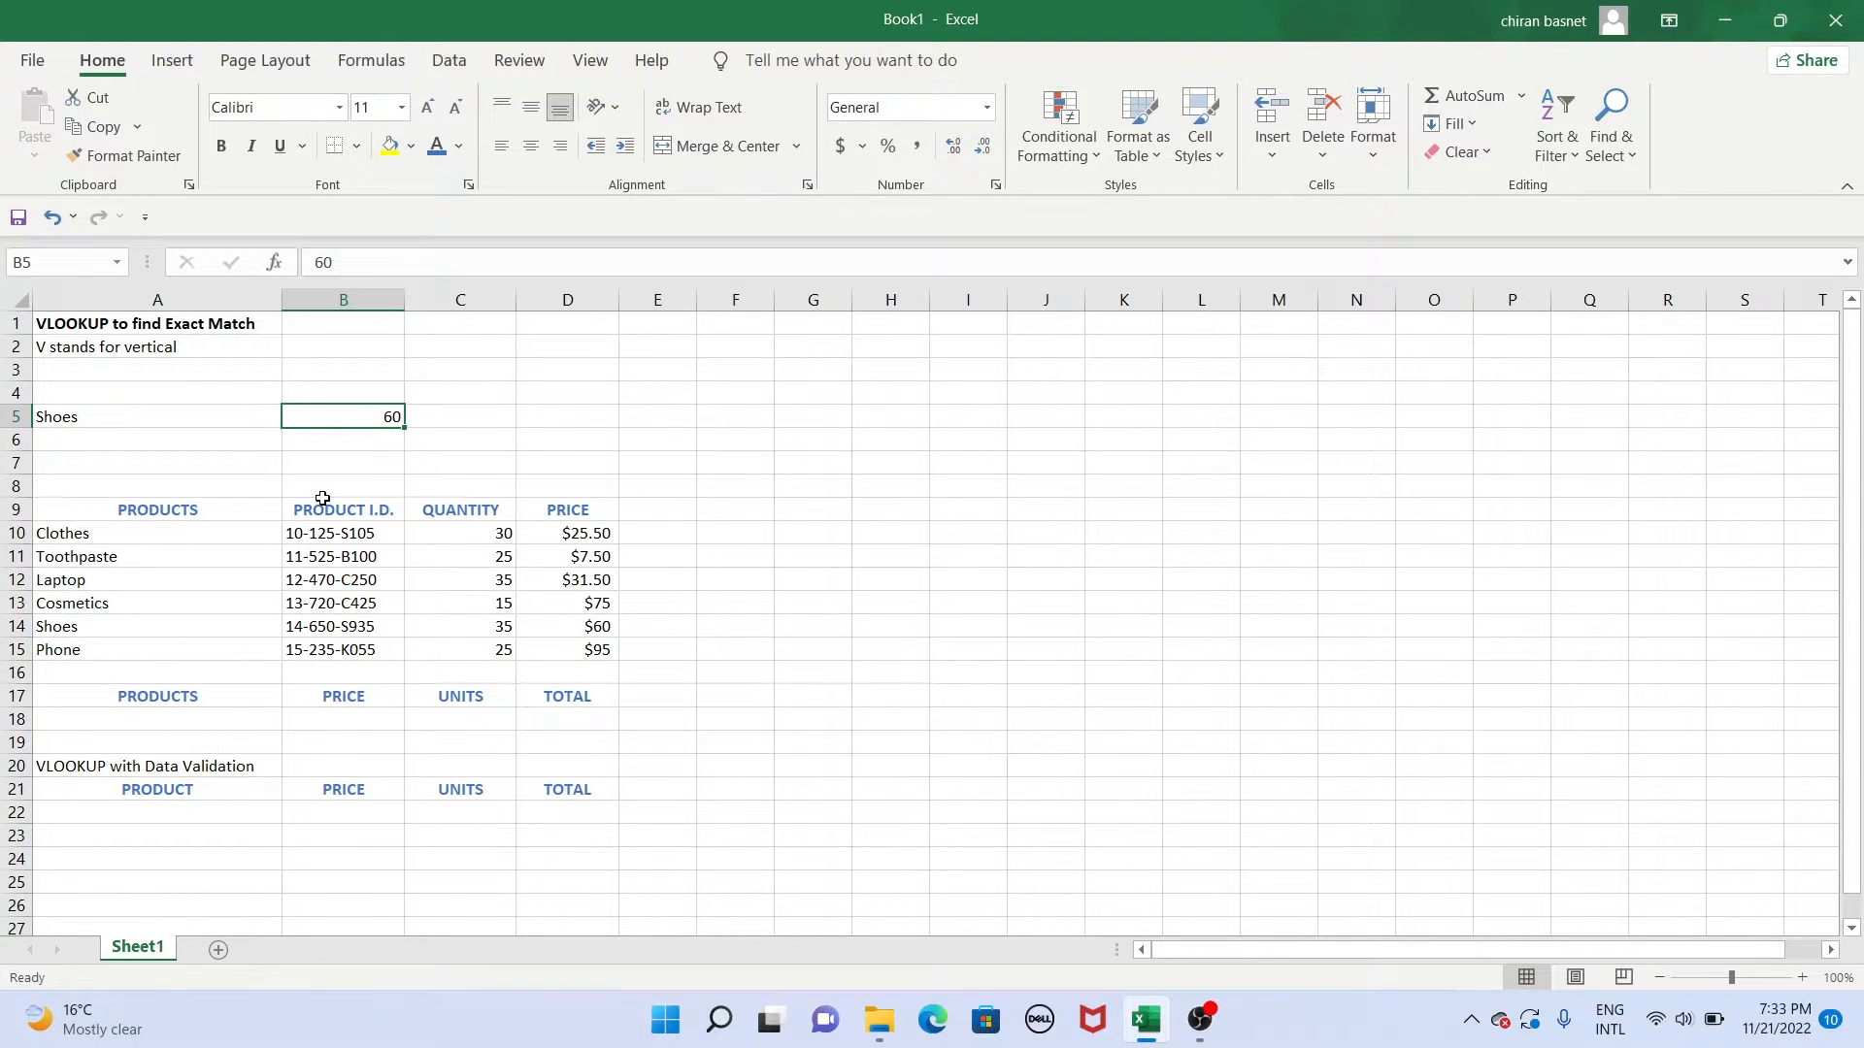
Replace the product in A5 with Phone and the price in B5 with 95.
{"action": "left_click", "coordinate": [96, 656]}
{"action": "left_click", "coordinate": [142, 427]}
{"action": "key", "text": "BackSpace"}
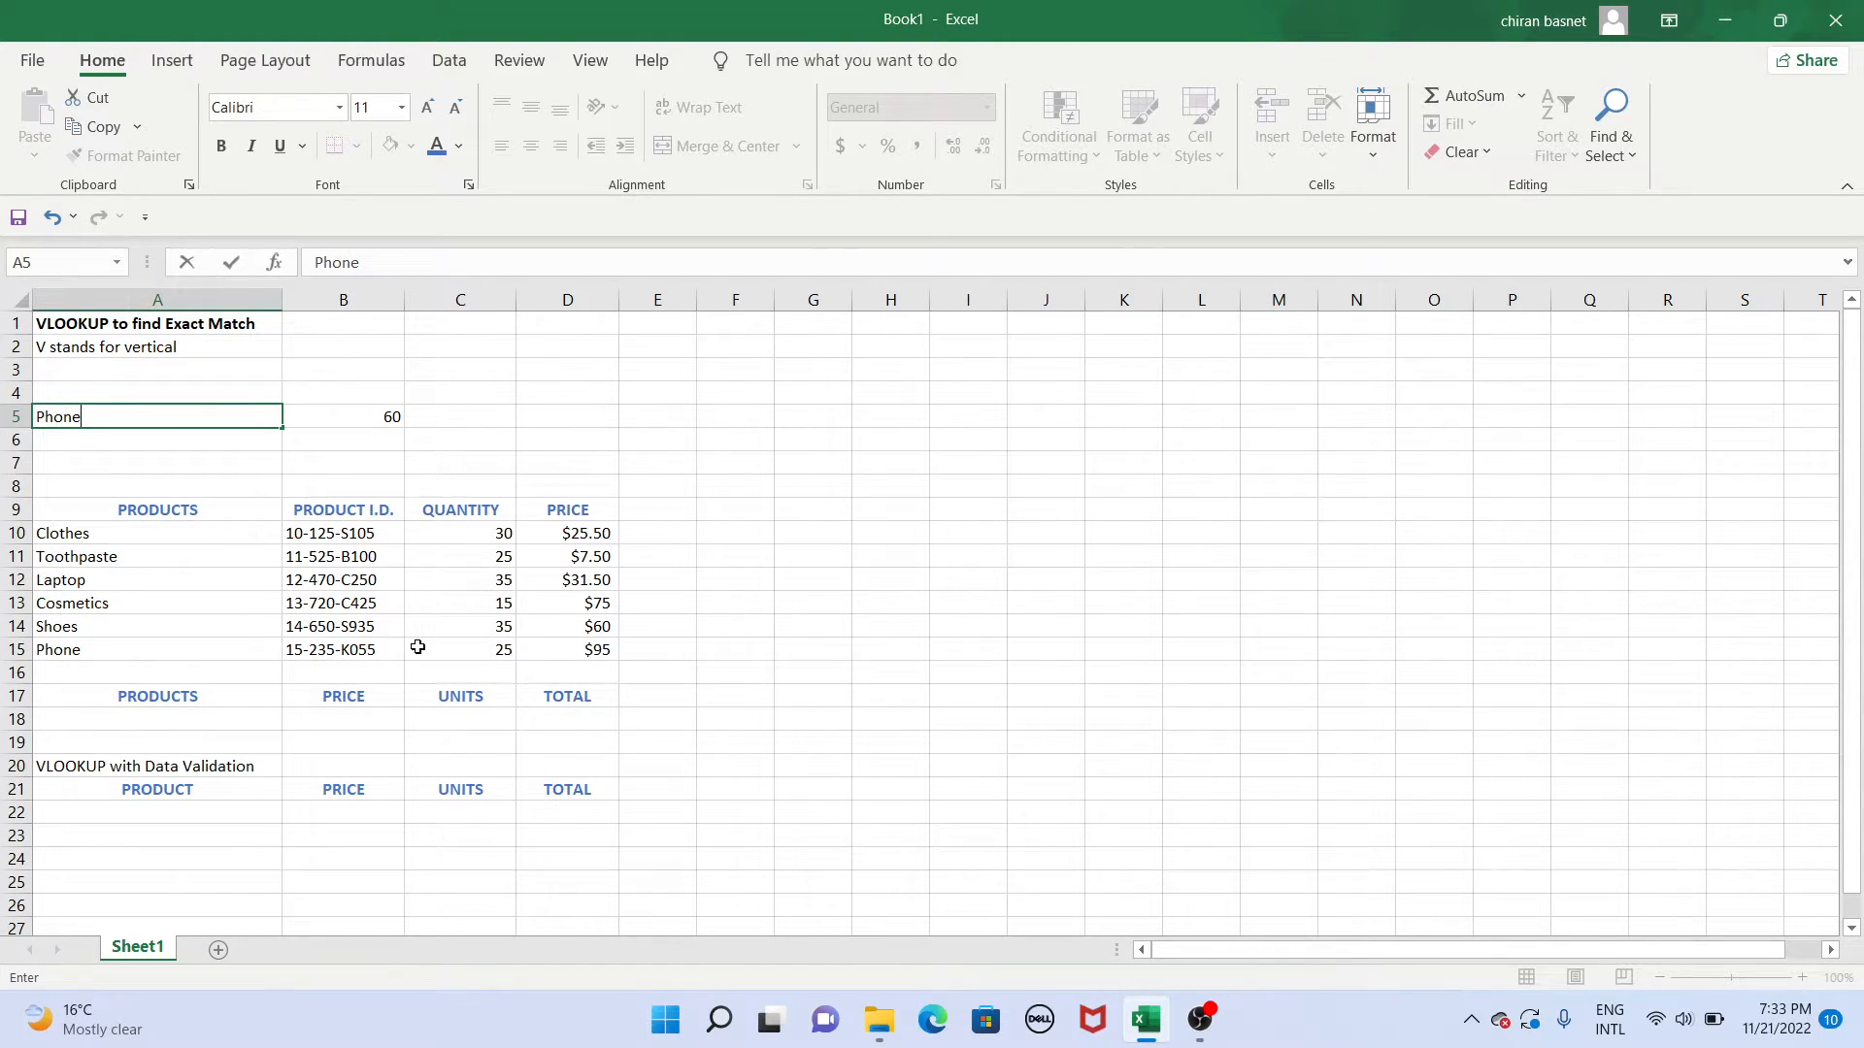
{"action": "left_click", "coordinate": [386, 420]}
{"action": "key", "text": "BackSpace"}
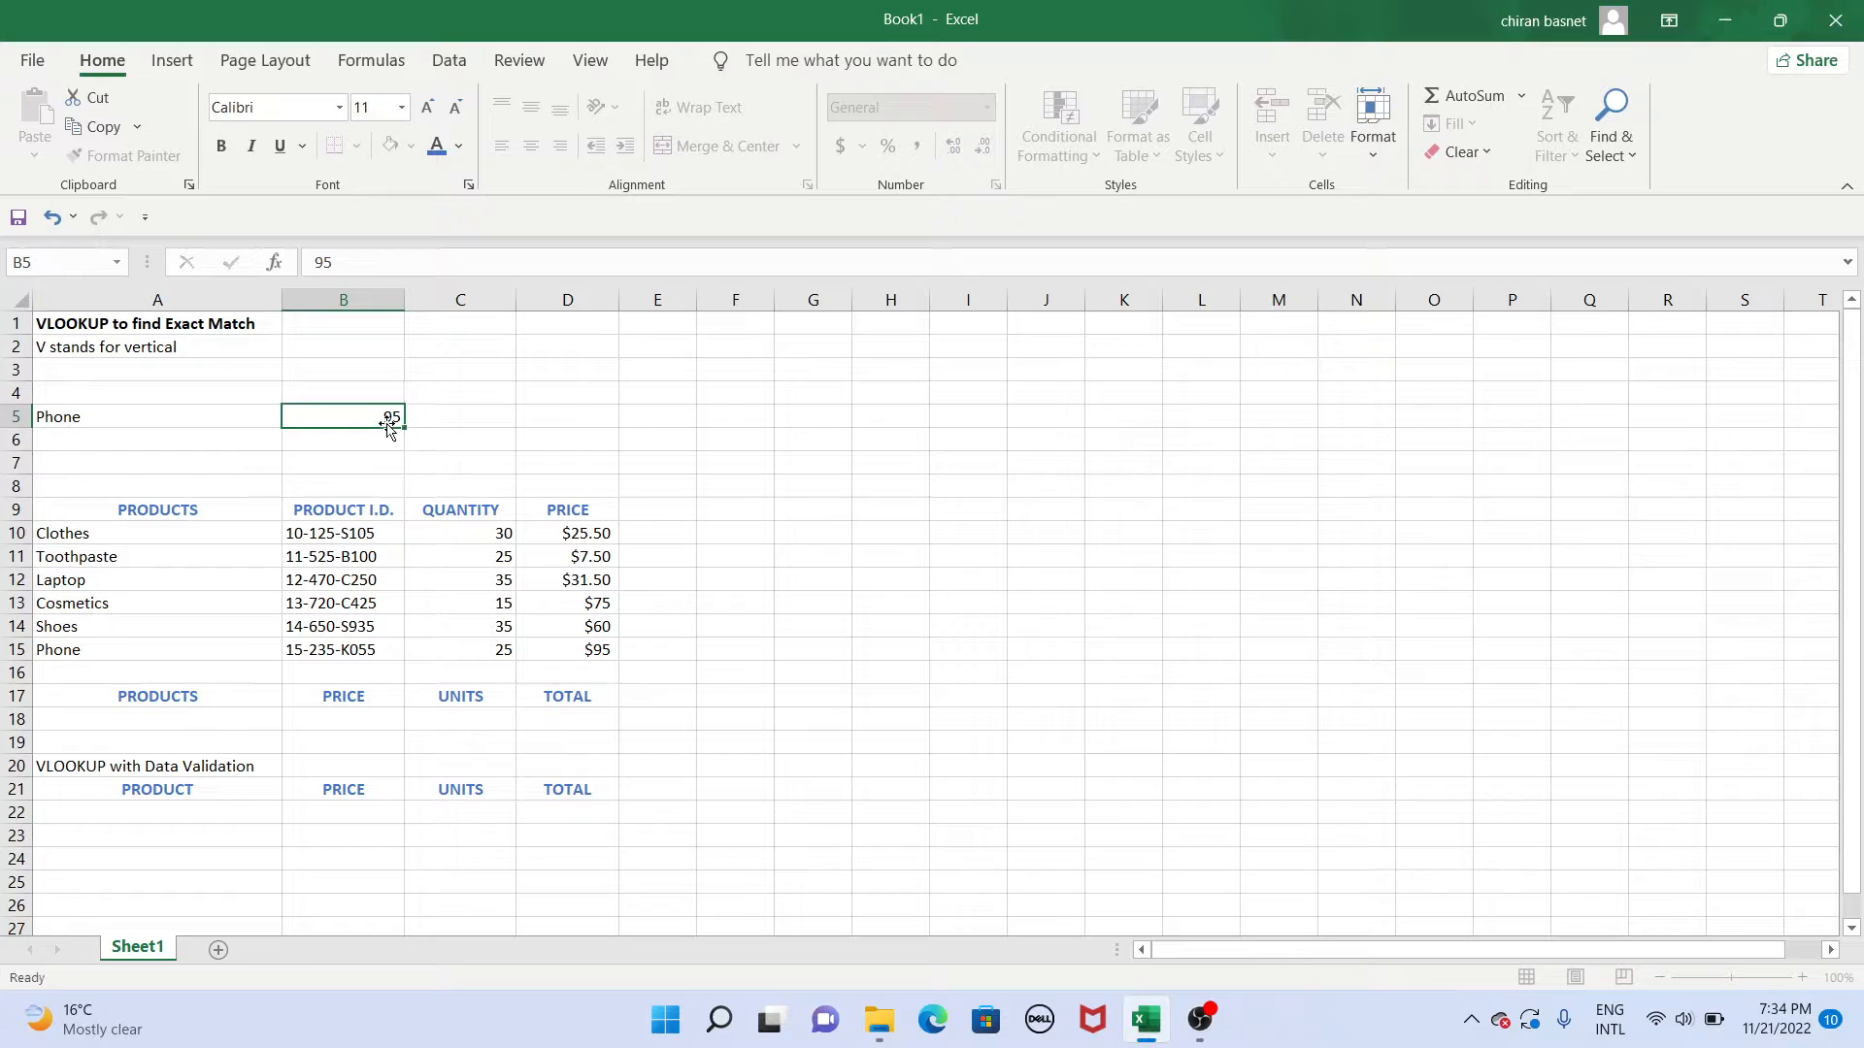
{"action": "key", "text": "Return"}
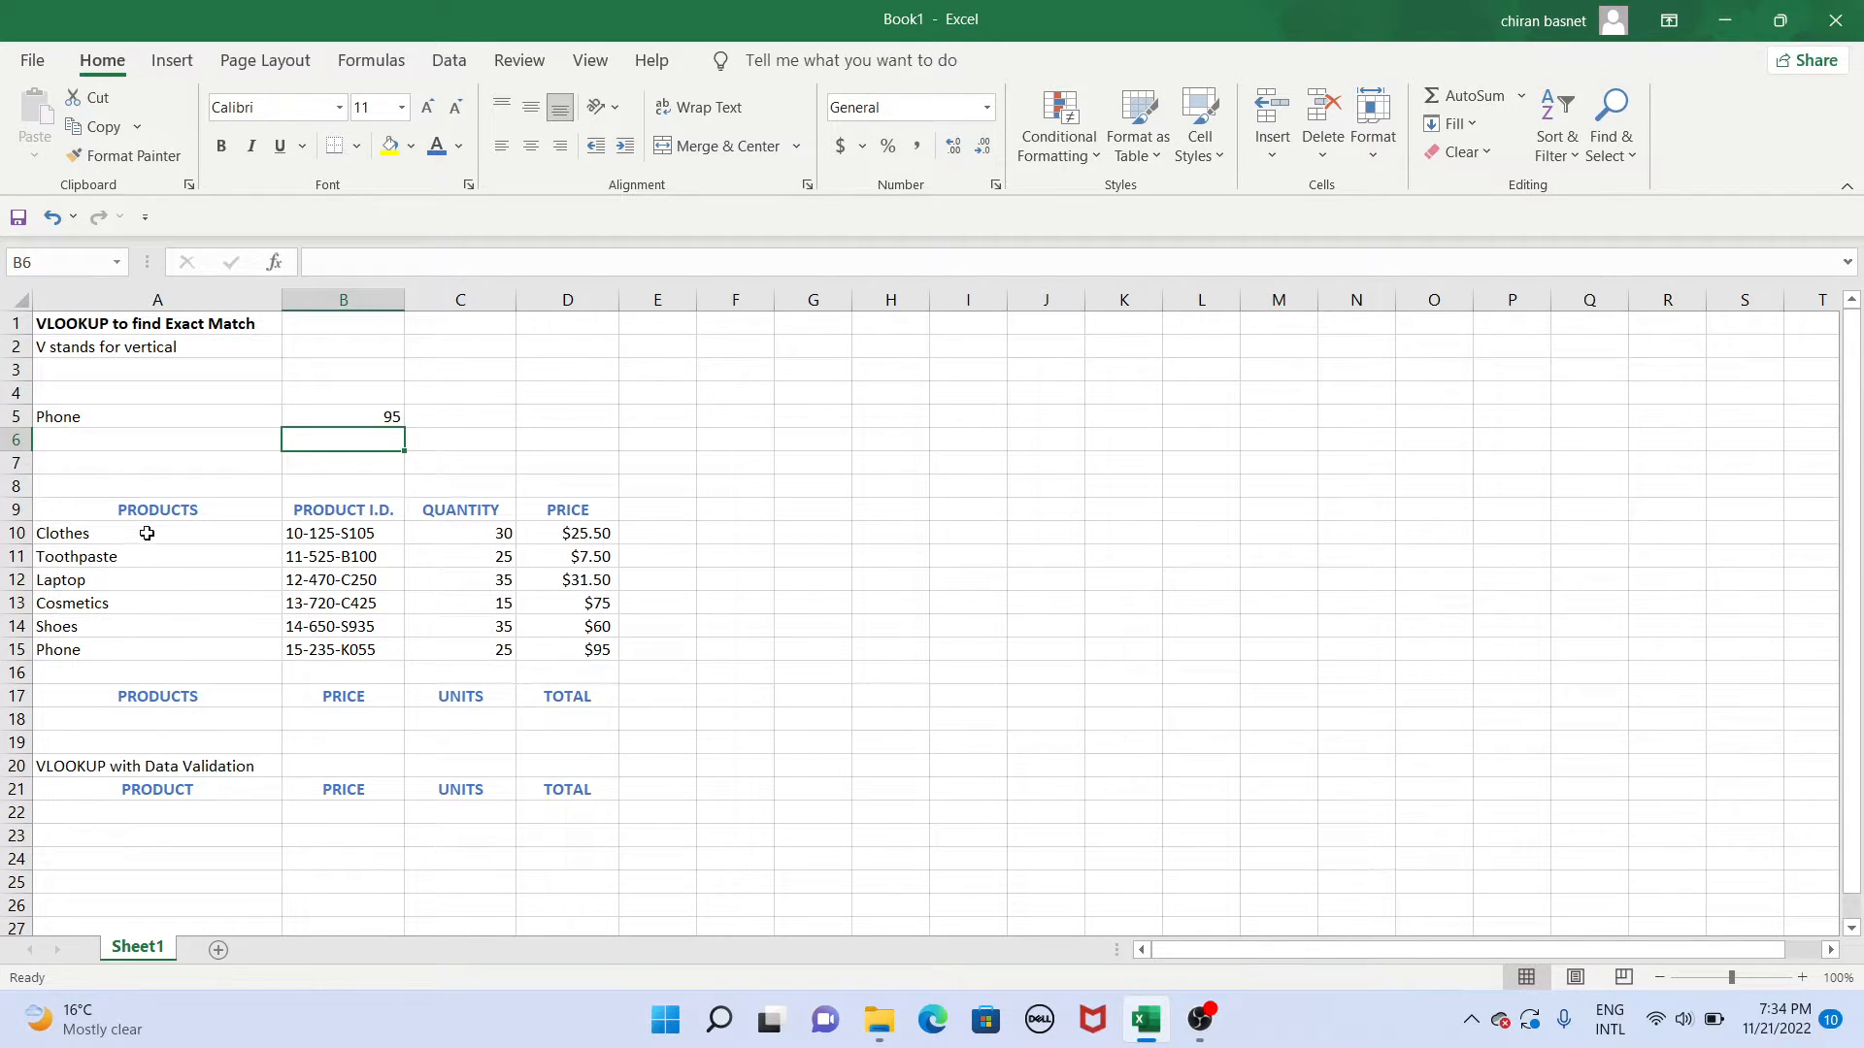
Replace the price in B5 with the start of a VLOOKUP formula using A5 as the lookup value.
{"action": "left_click", "coordinate": [363, 413]}
{"action": "key", "text": "BackSpace"}
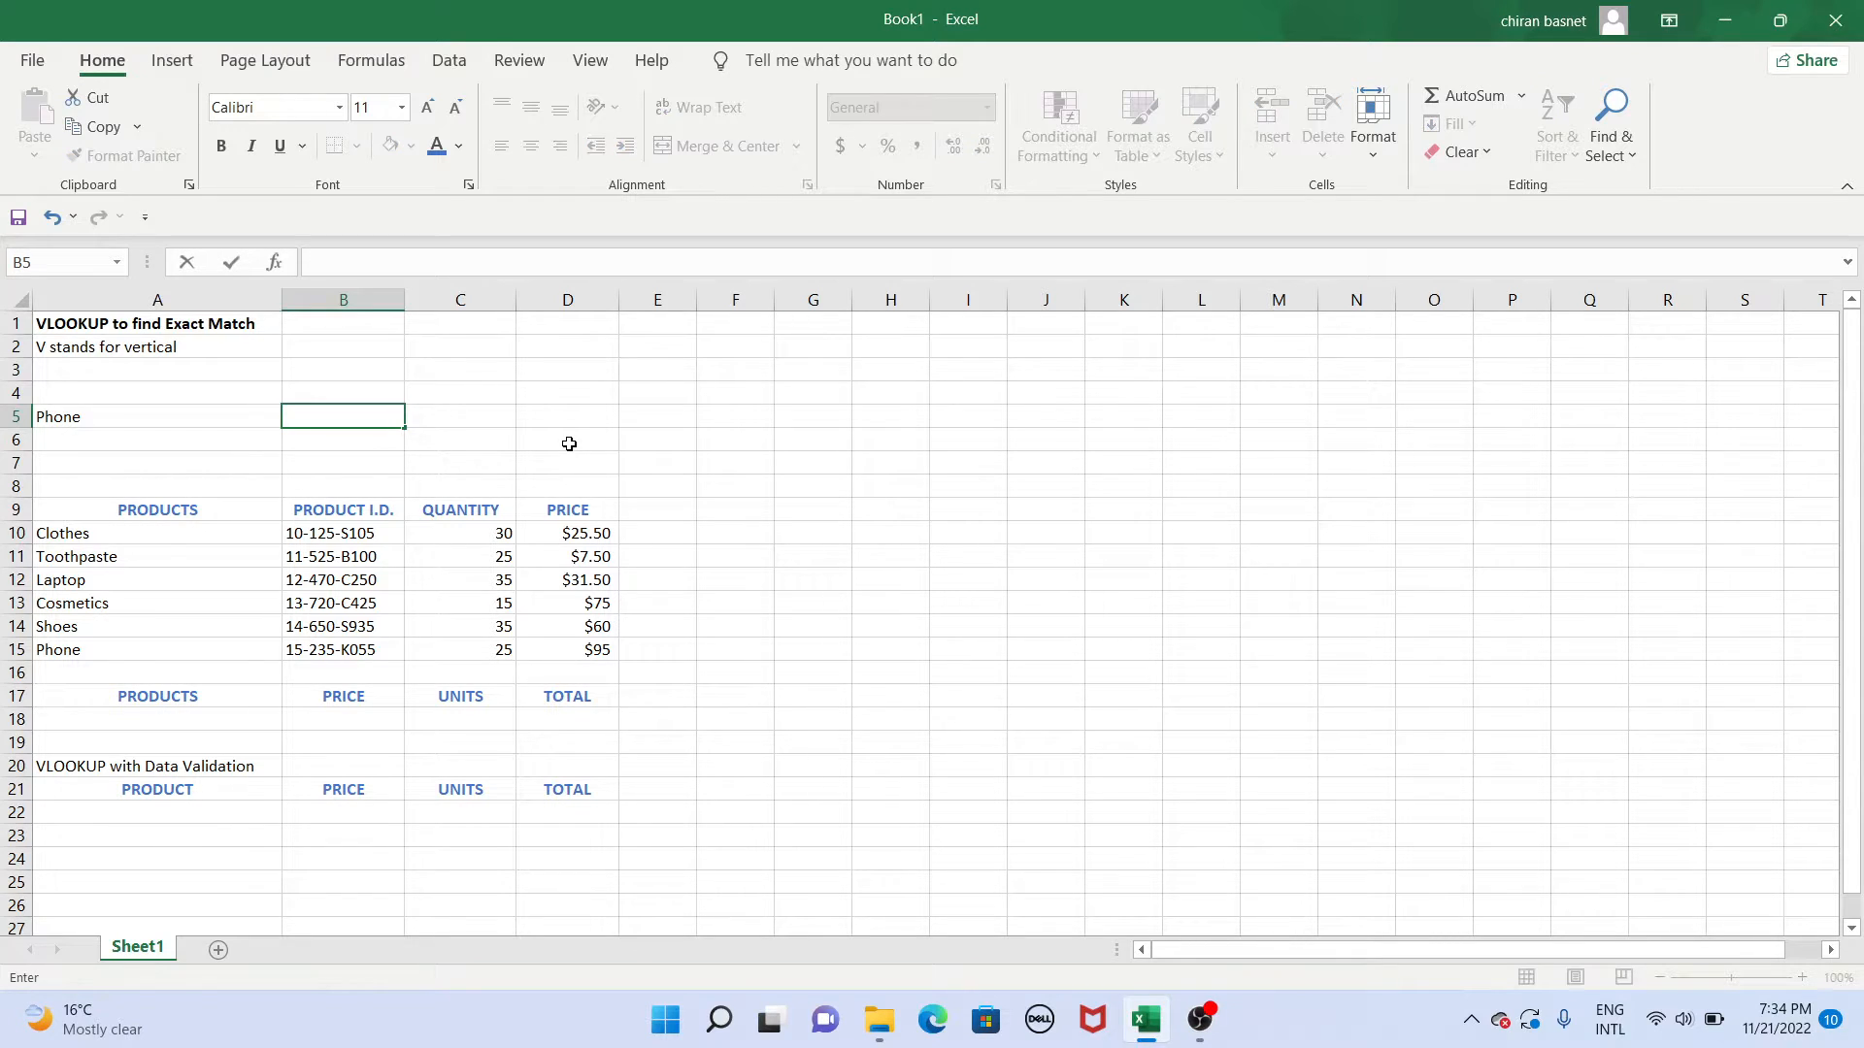
{"action": "type", "text": "="}
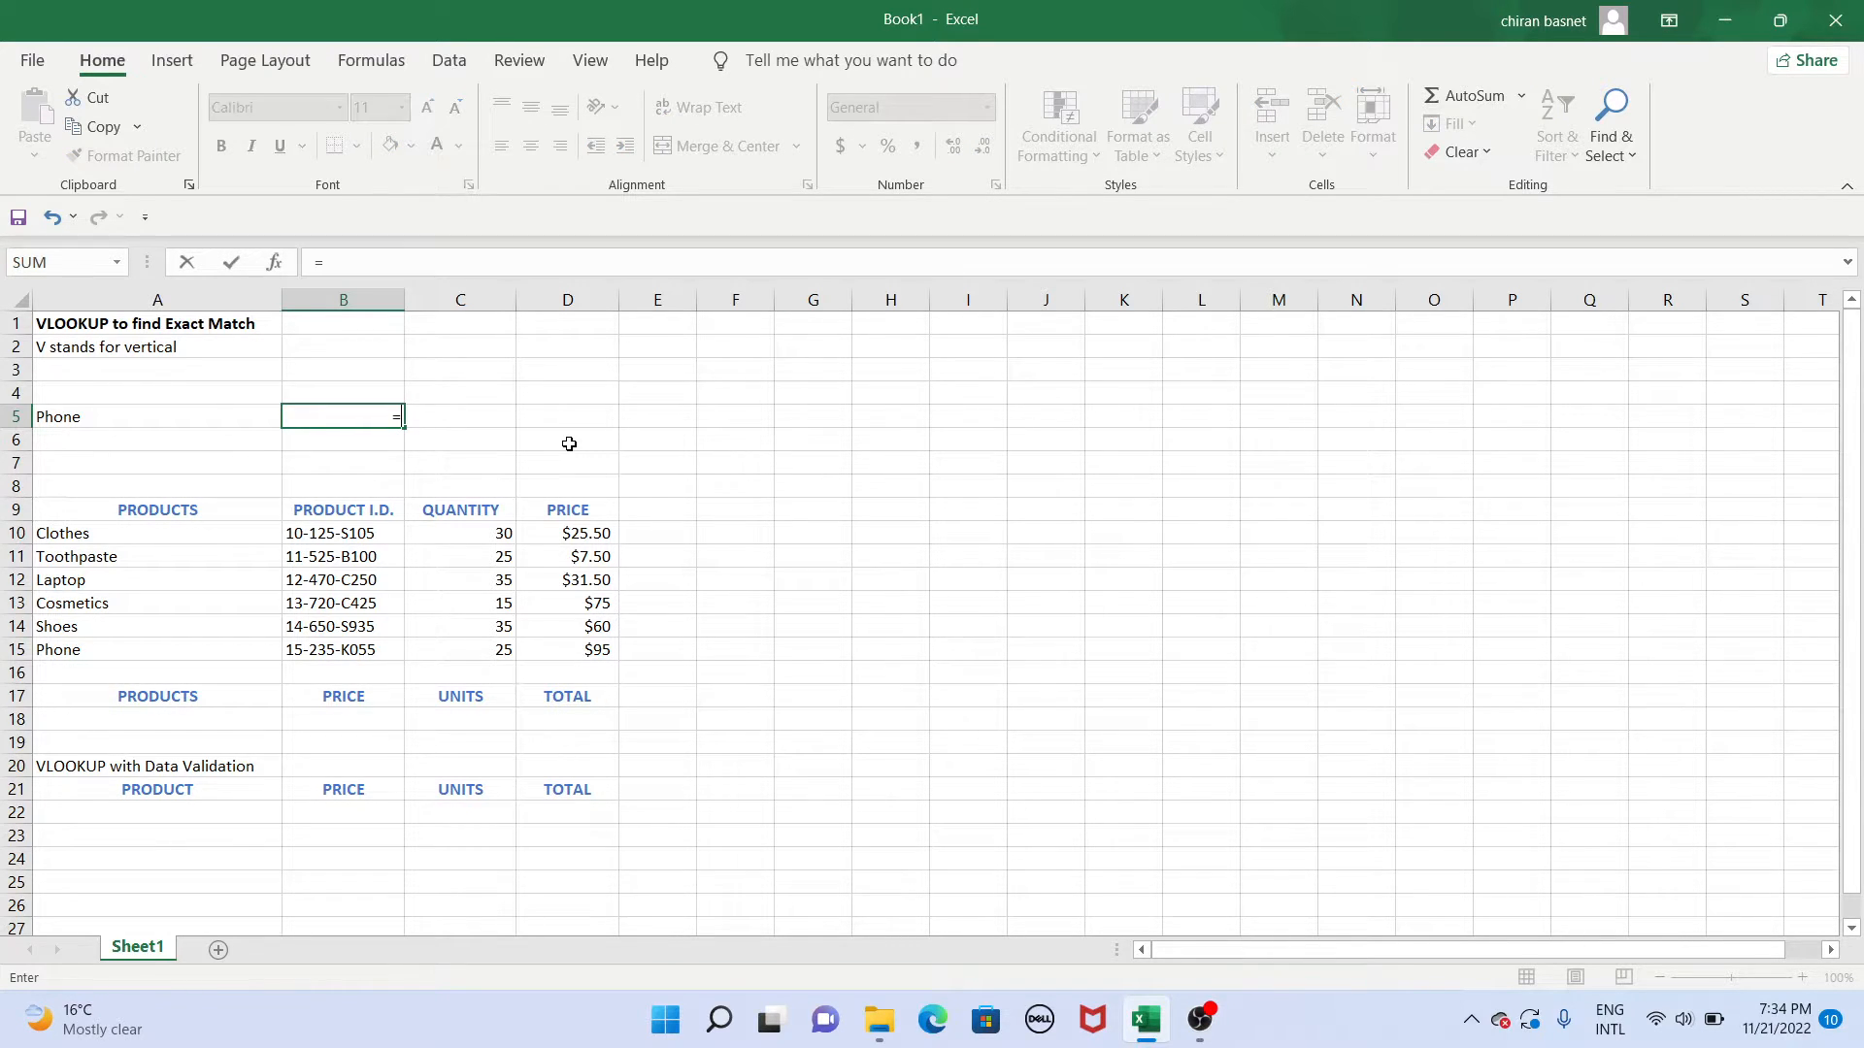
{"action": "type", "text": "VL"}
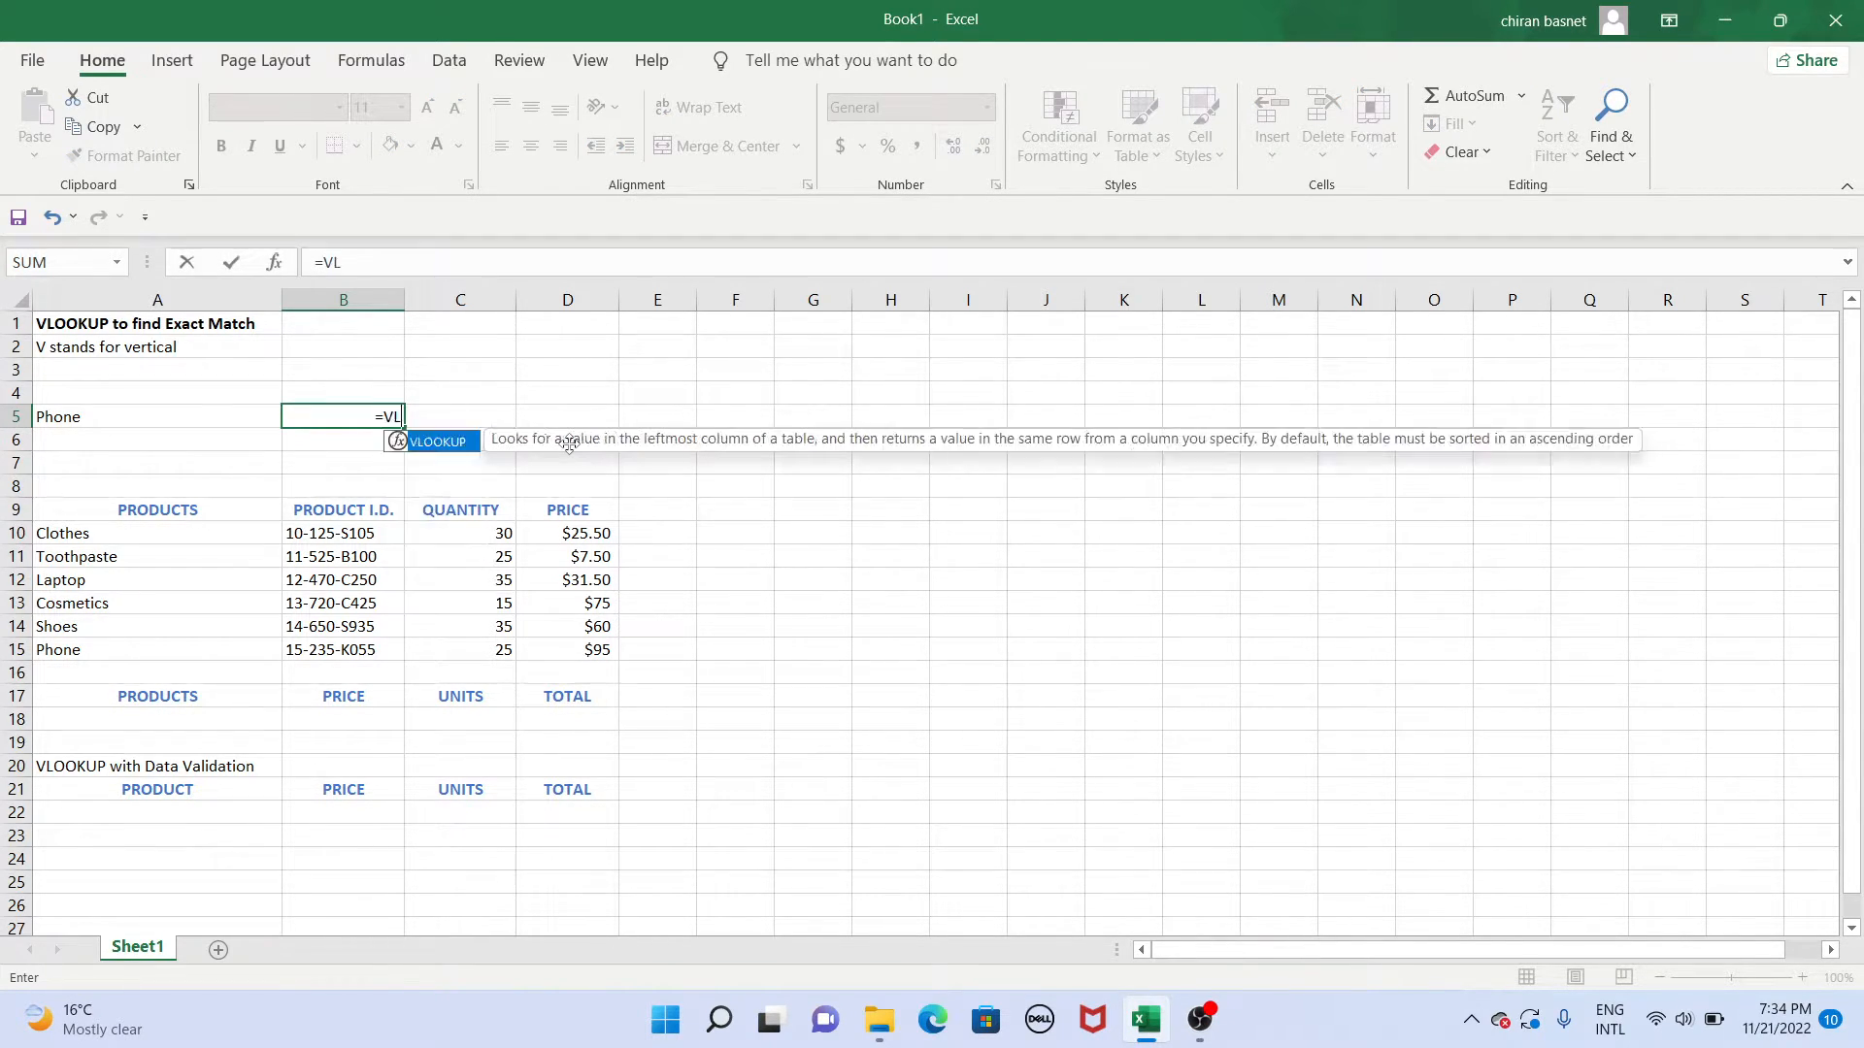
{"action": "key", "text": "Tab"}
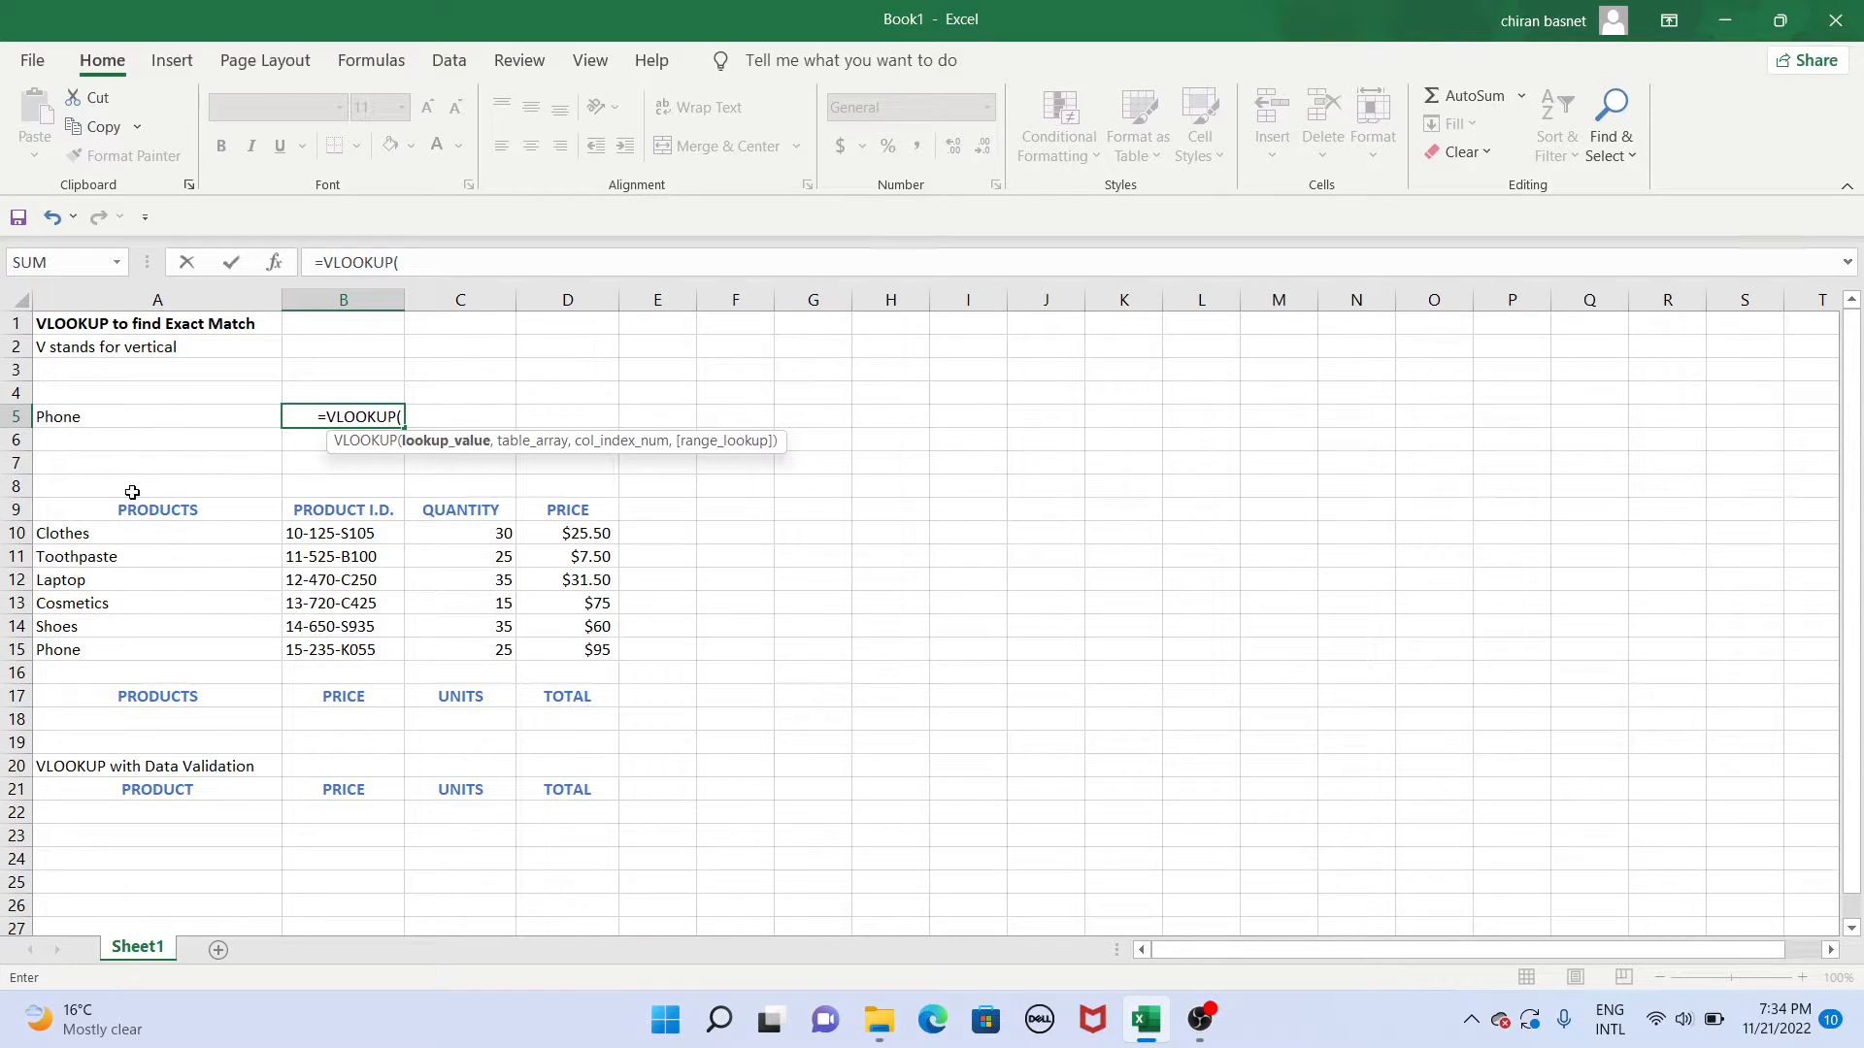
{"action": "left_click", "coordinate": [131, 417]}
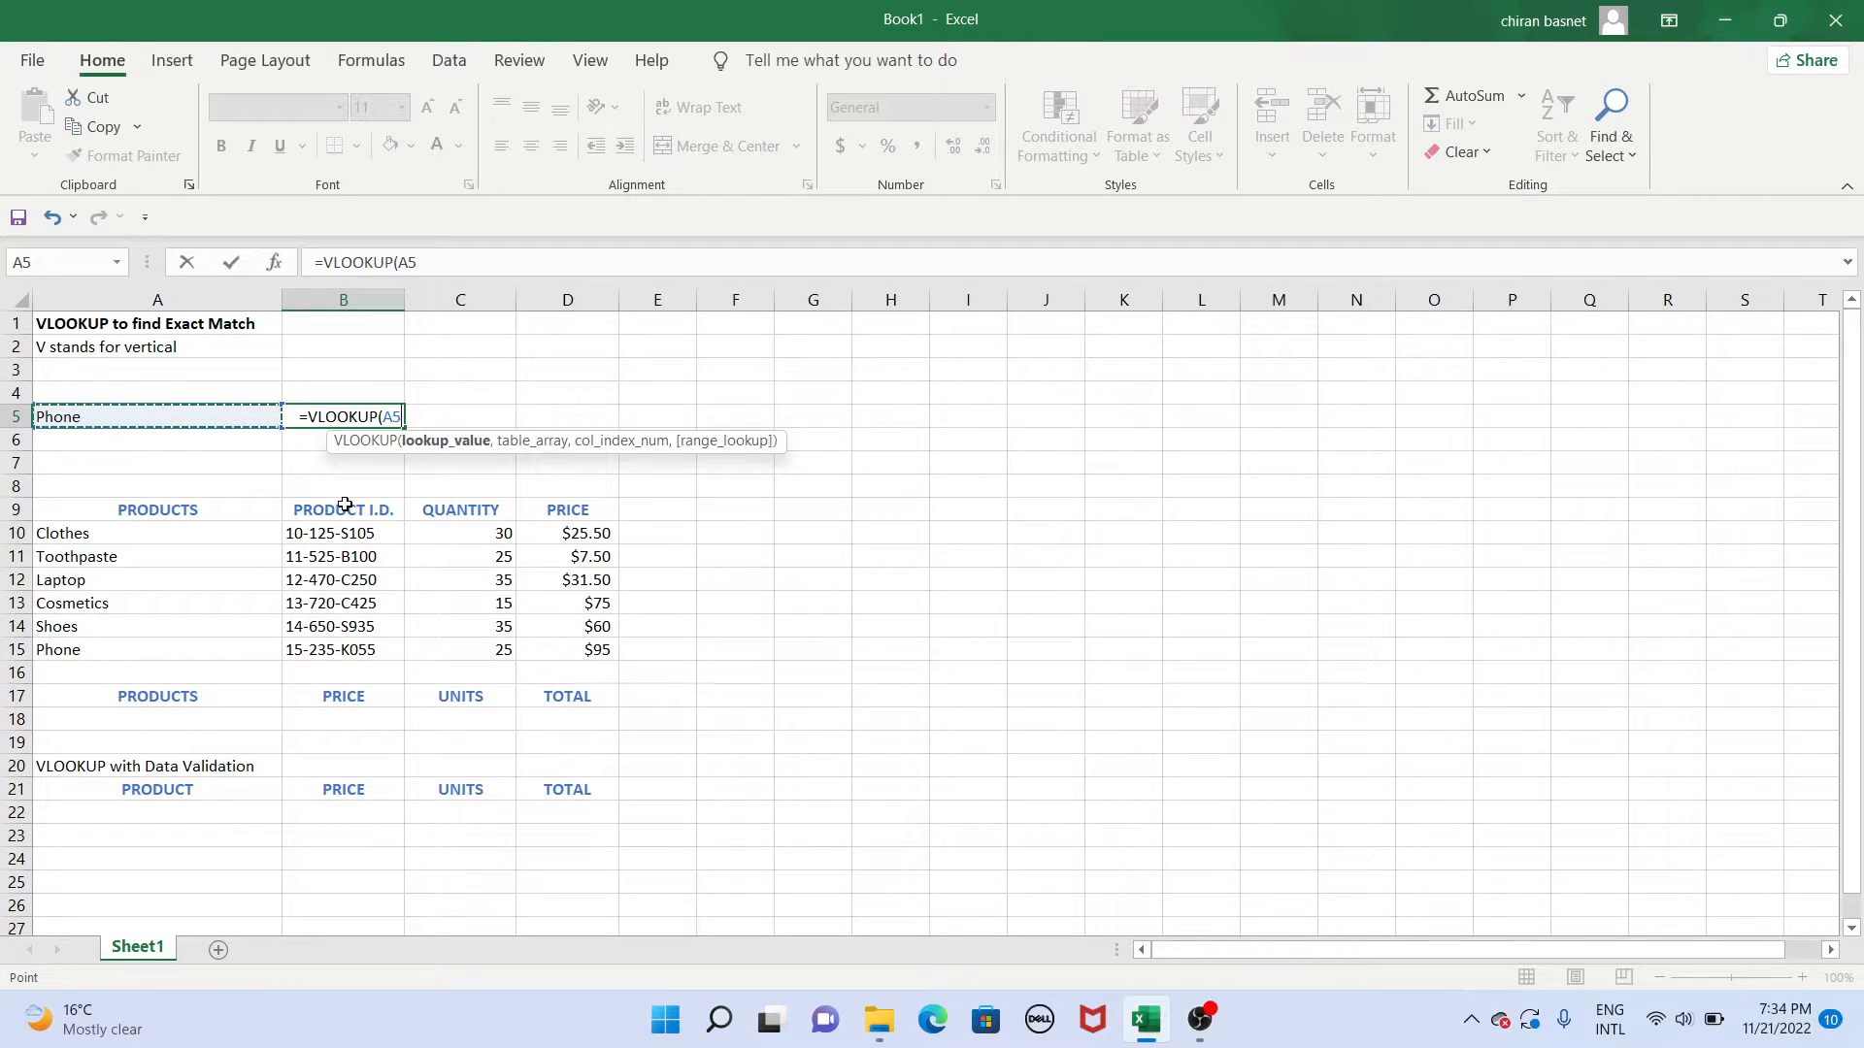
{"action": "type", "text": ","}
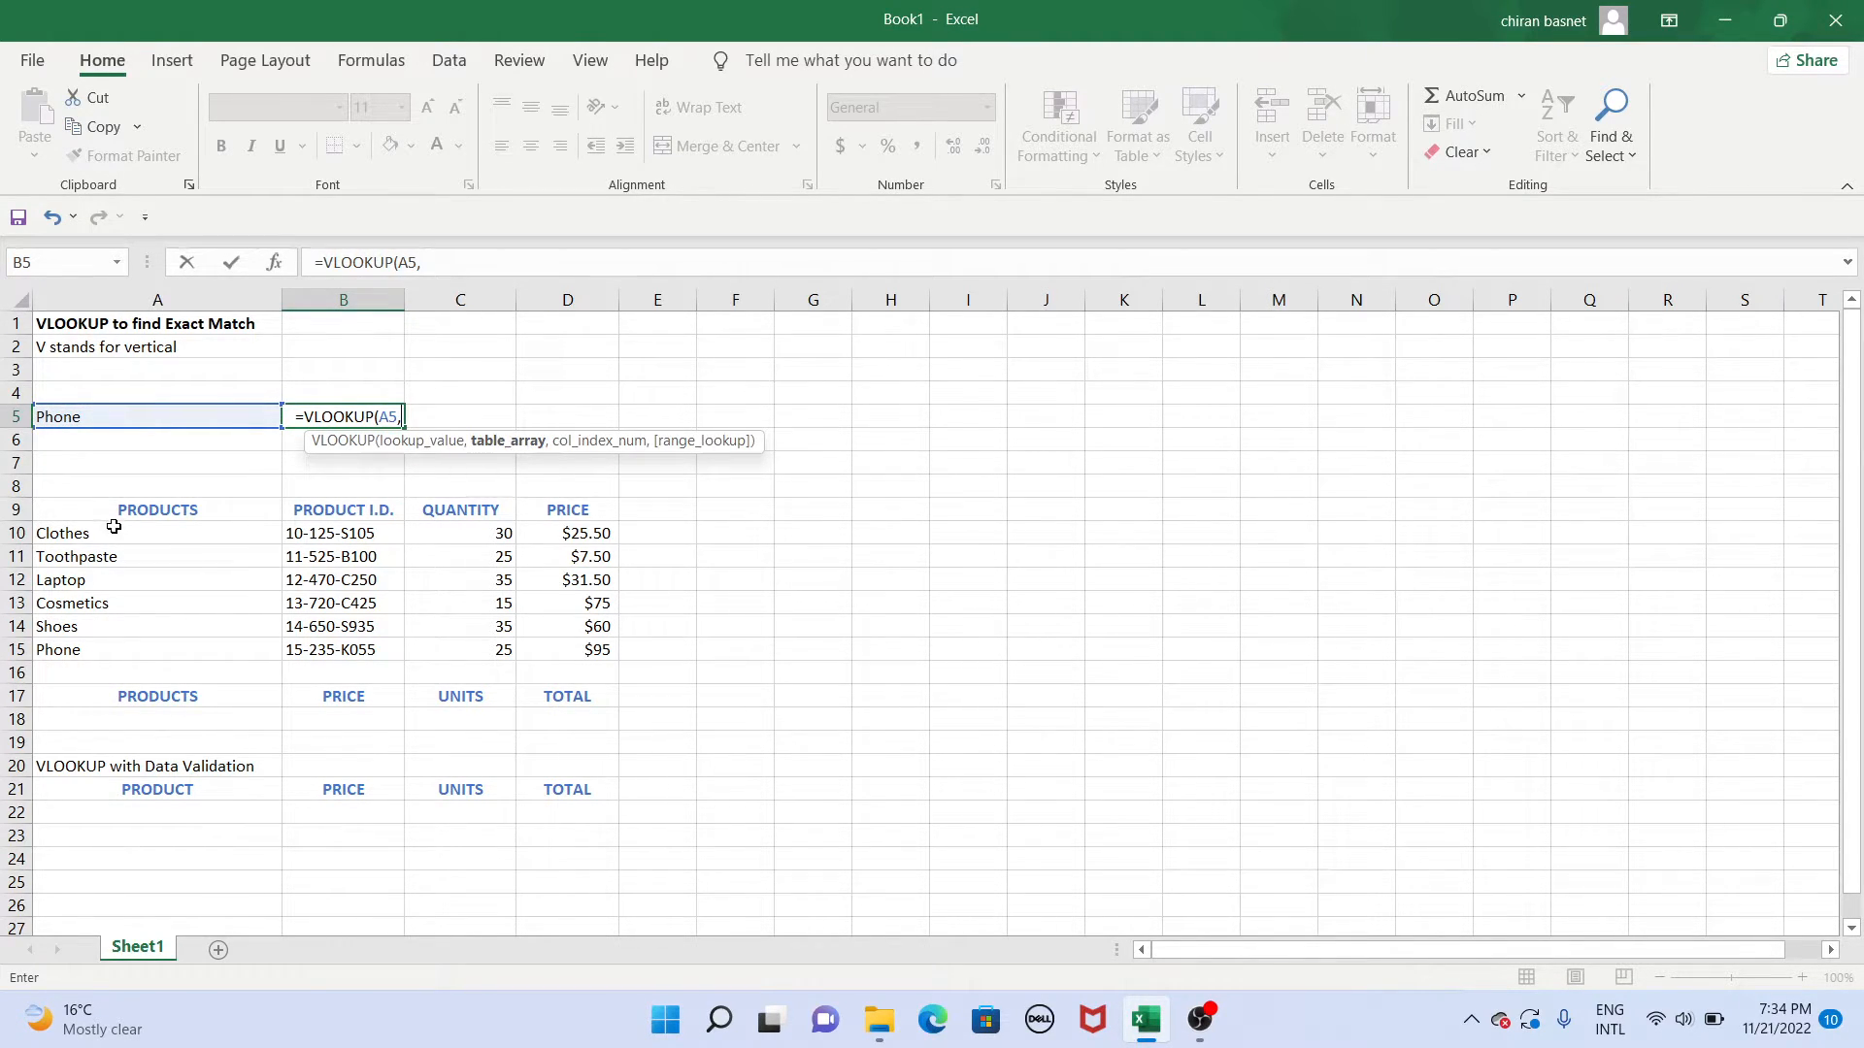
Complete the VLOOKUP in B5 with table array A9:D15, column index 4 and 0 for an exact match.
{"action": "left_click_drag", "start_coordinate": [51, 513], "coordinate": [574, 653]}
{"action": "type", "text": ","}
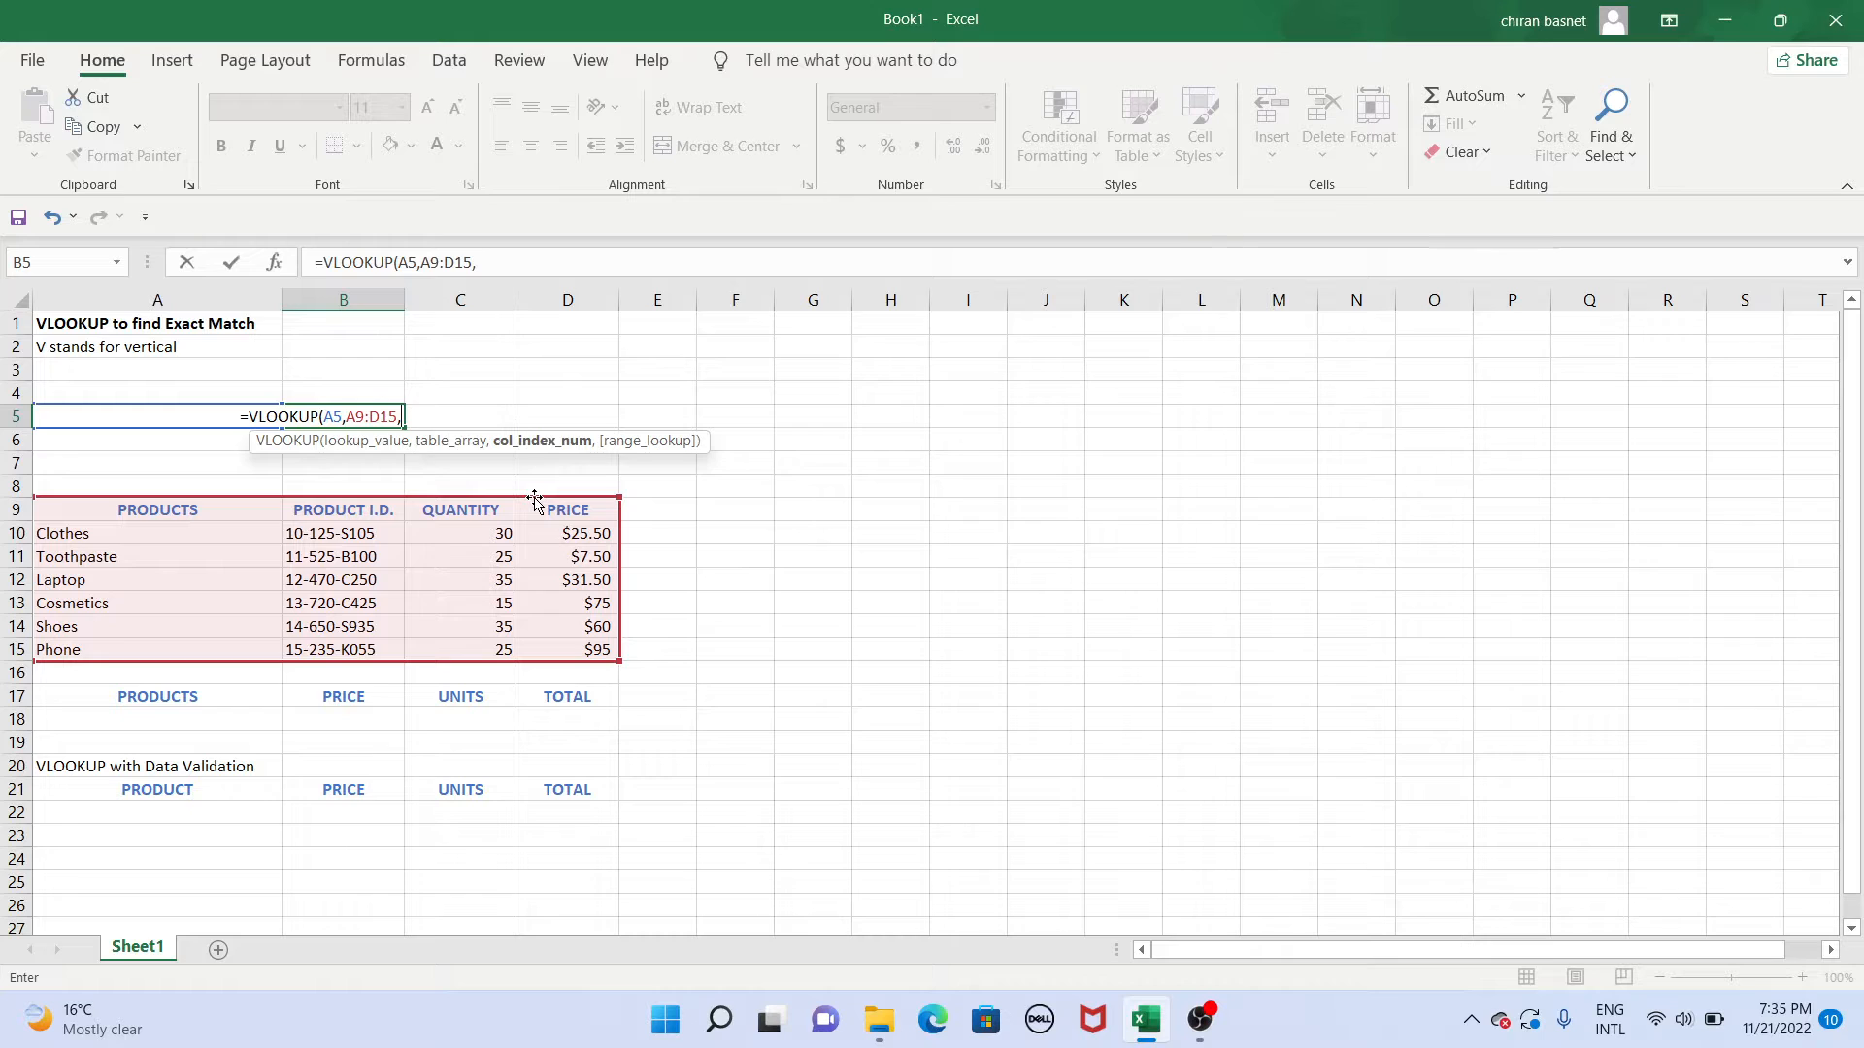
{"action": "type", "text": "4"}
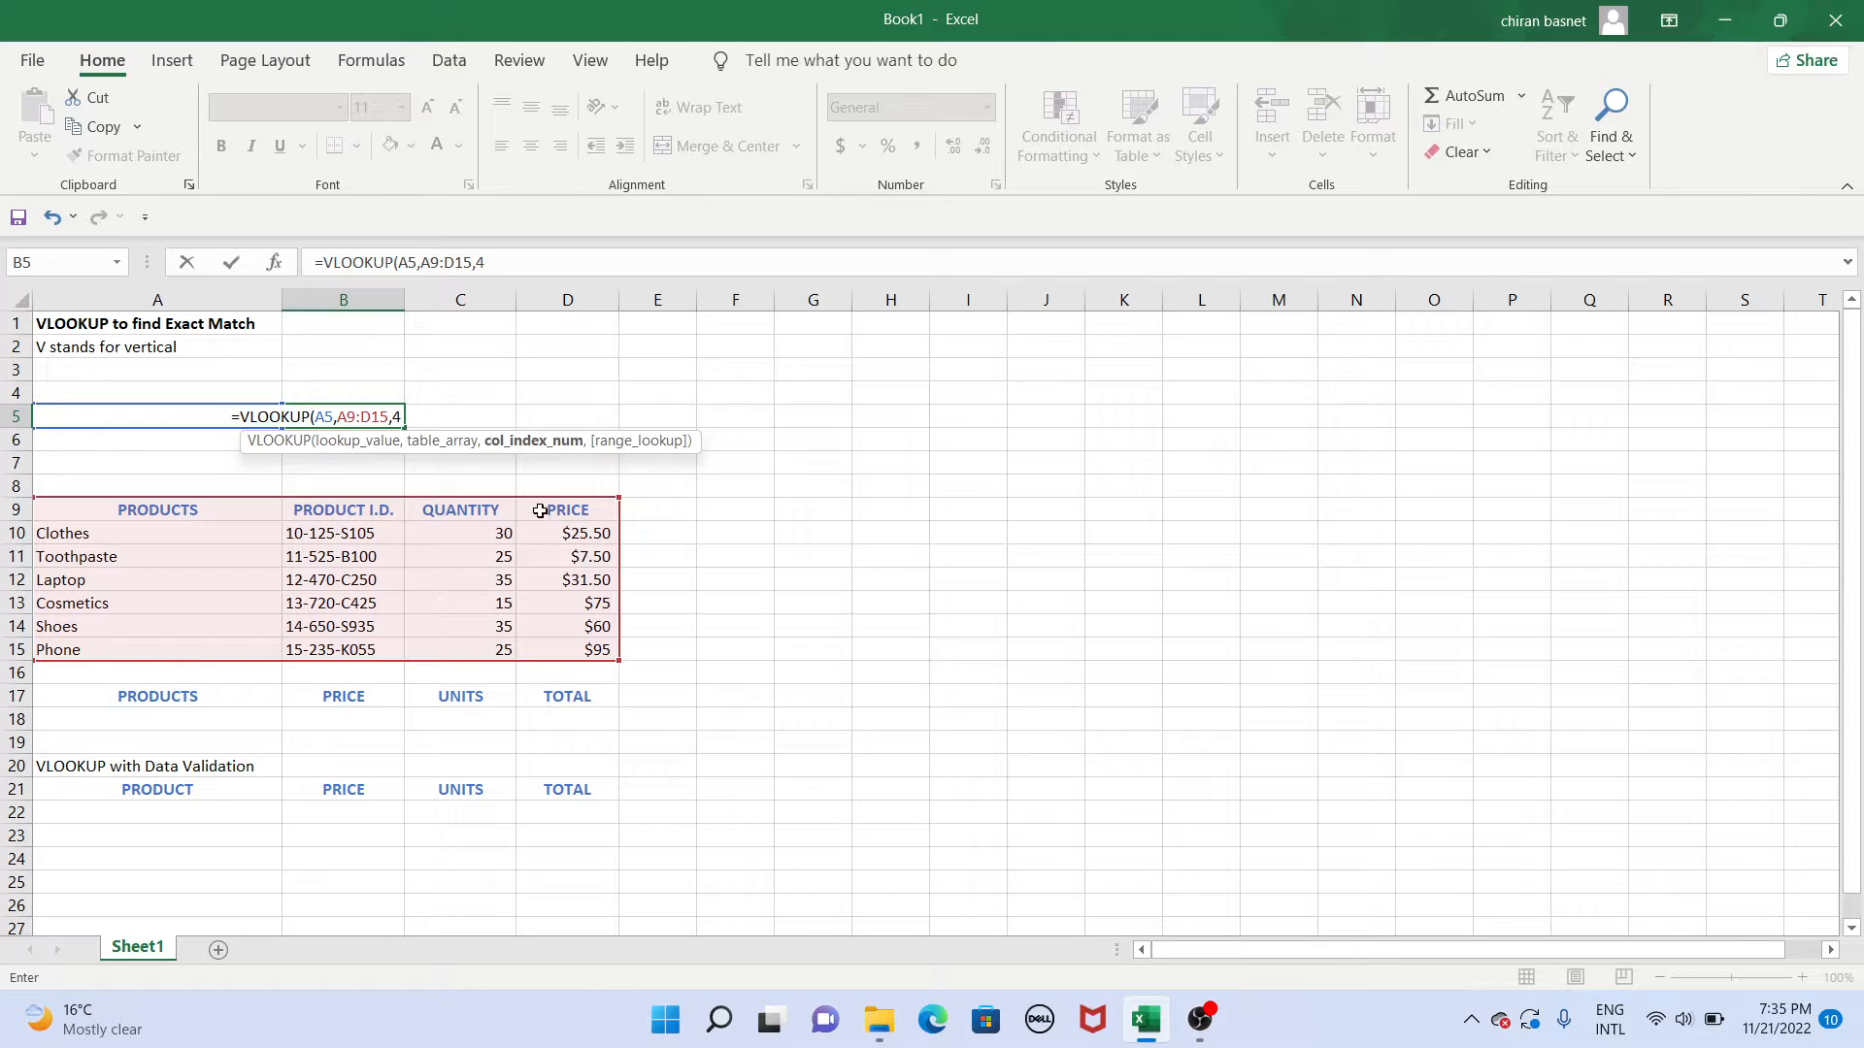
{"action": "type", "text": ","}
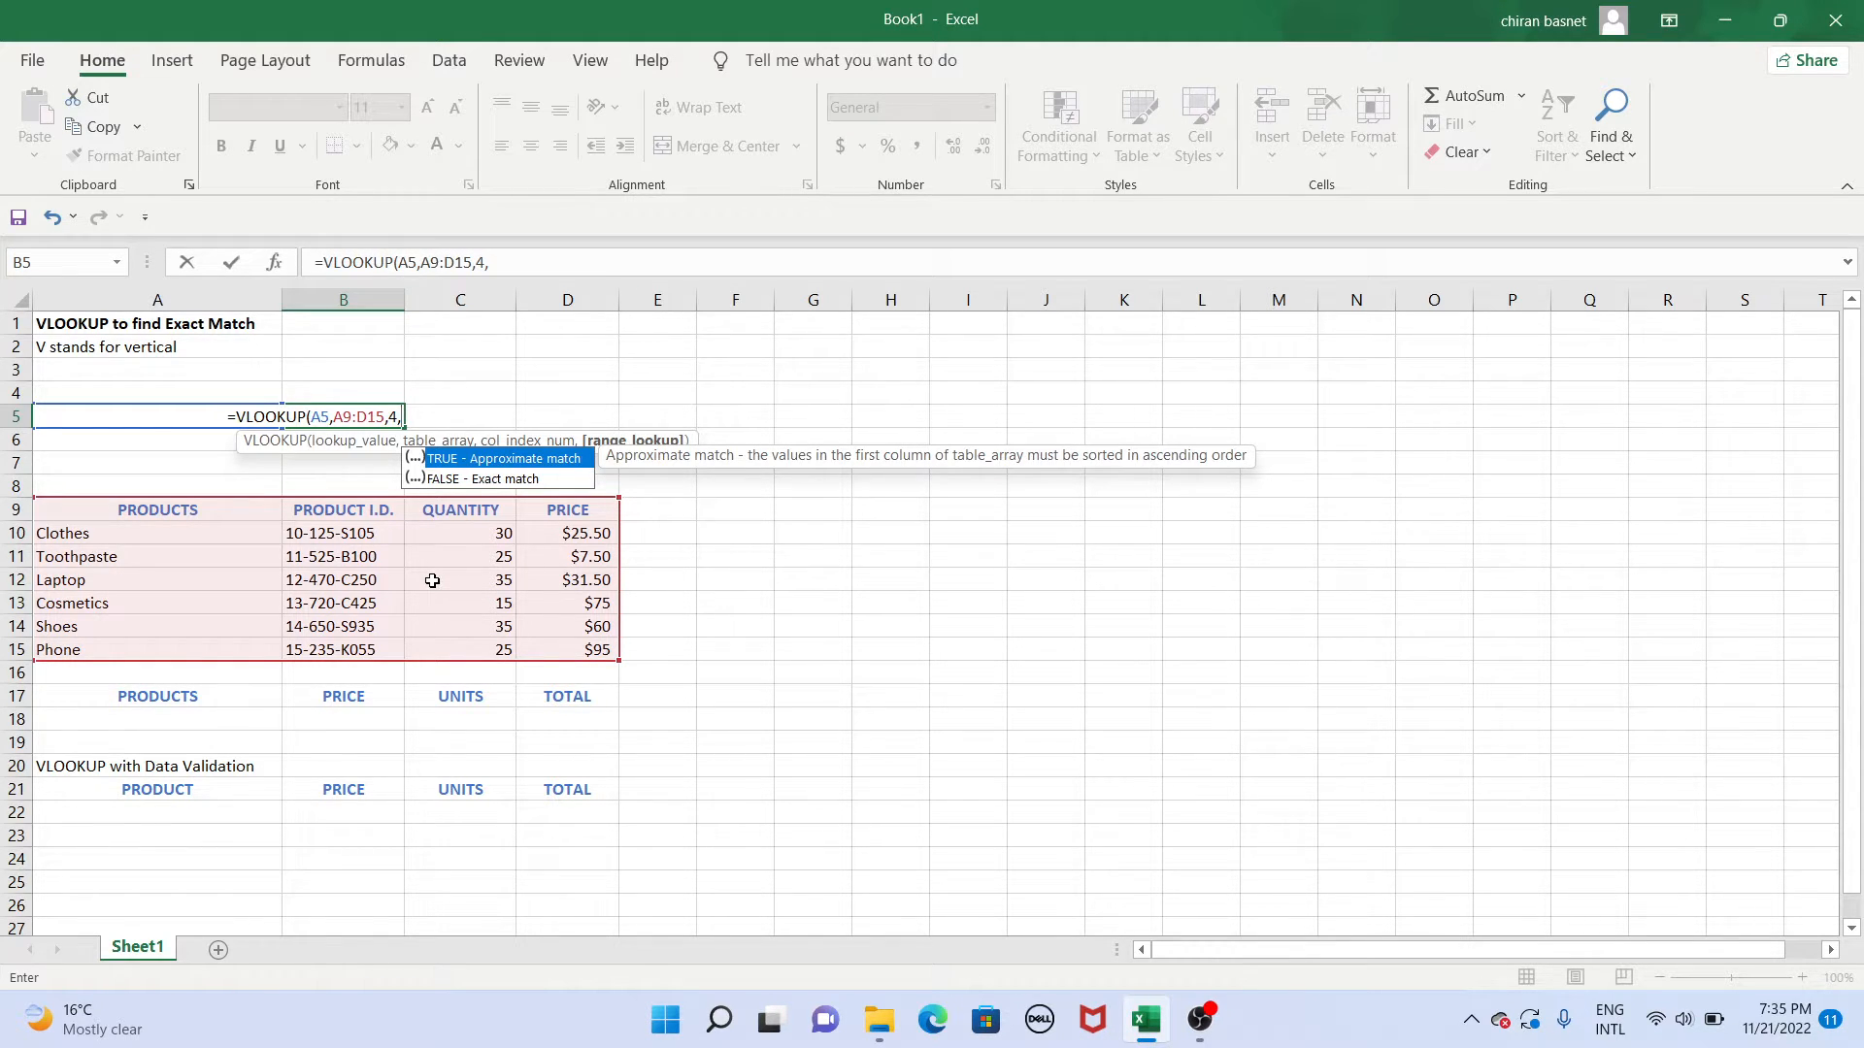
{"action": "type", "text": "0"}
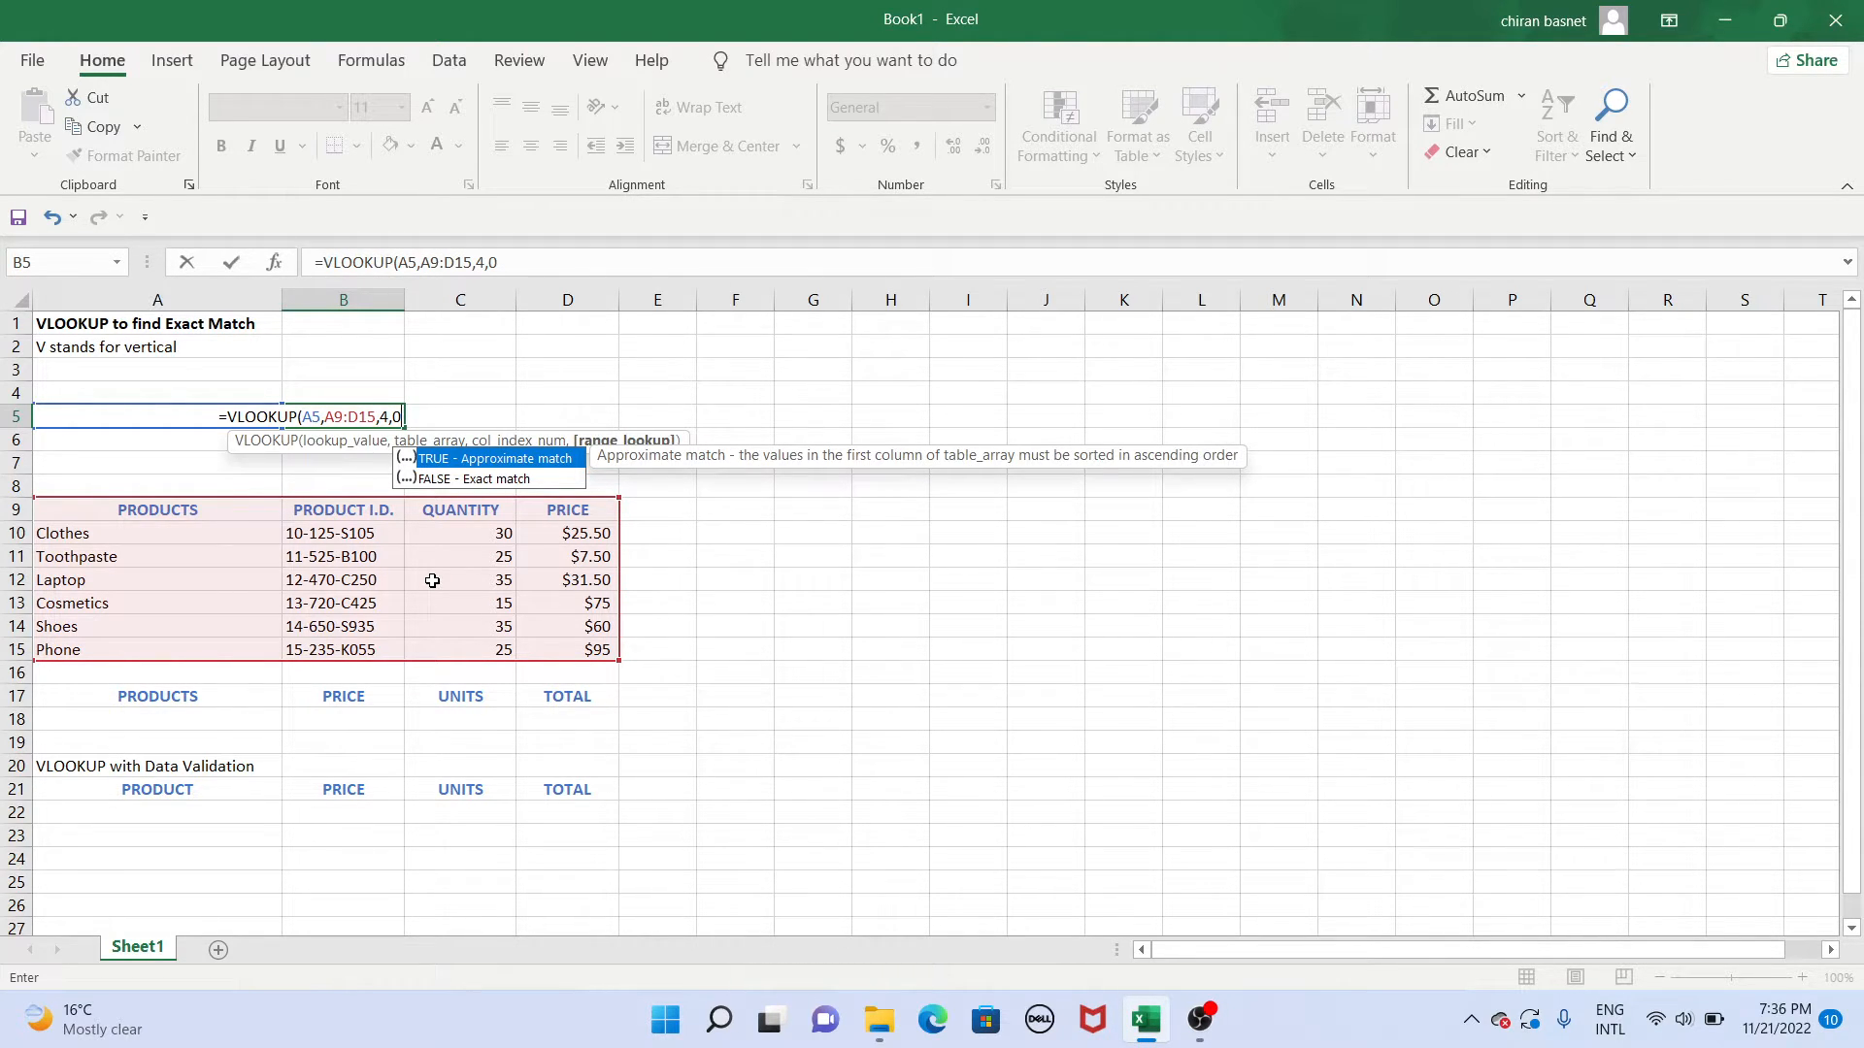
{"action": "type", "text": ")"}
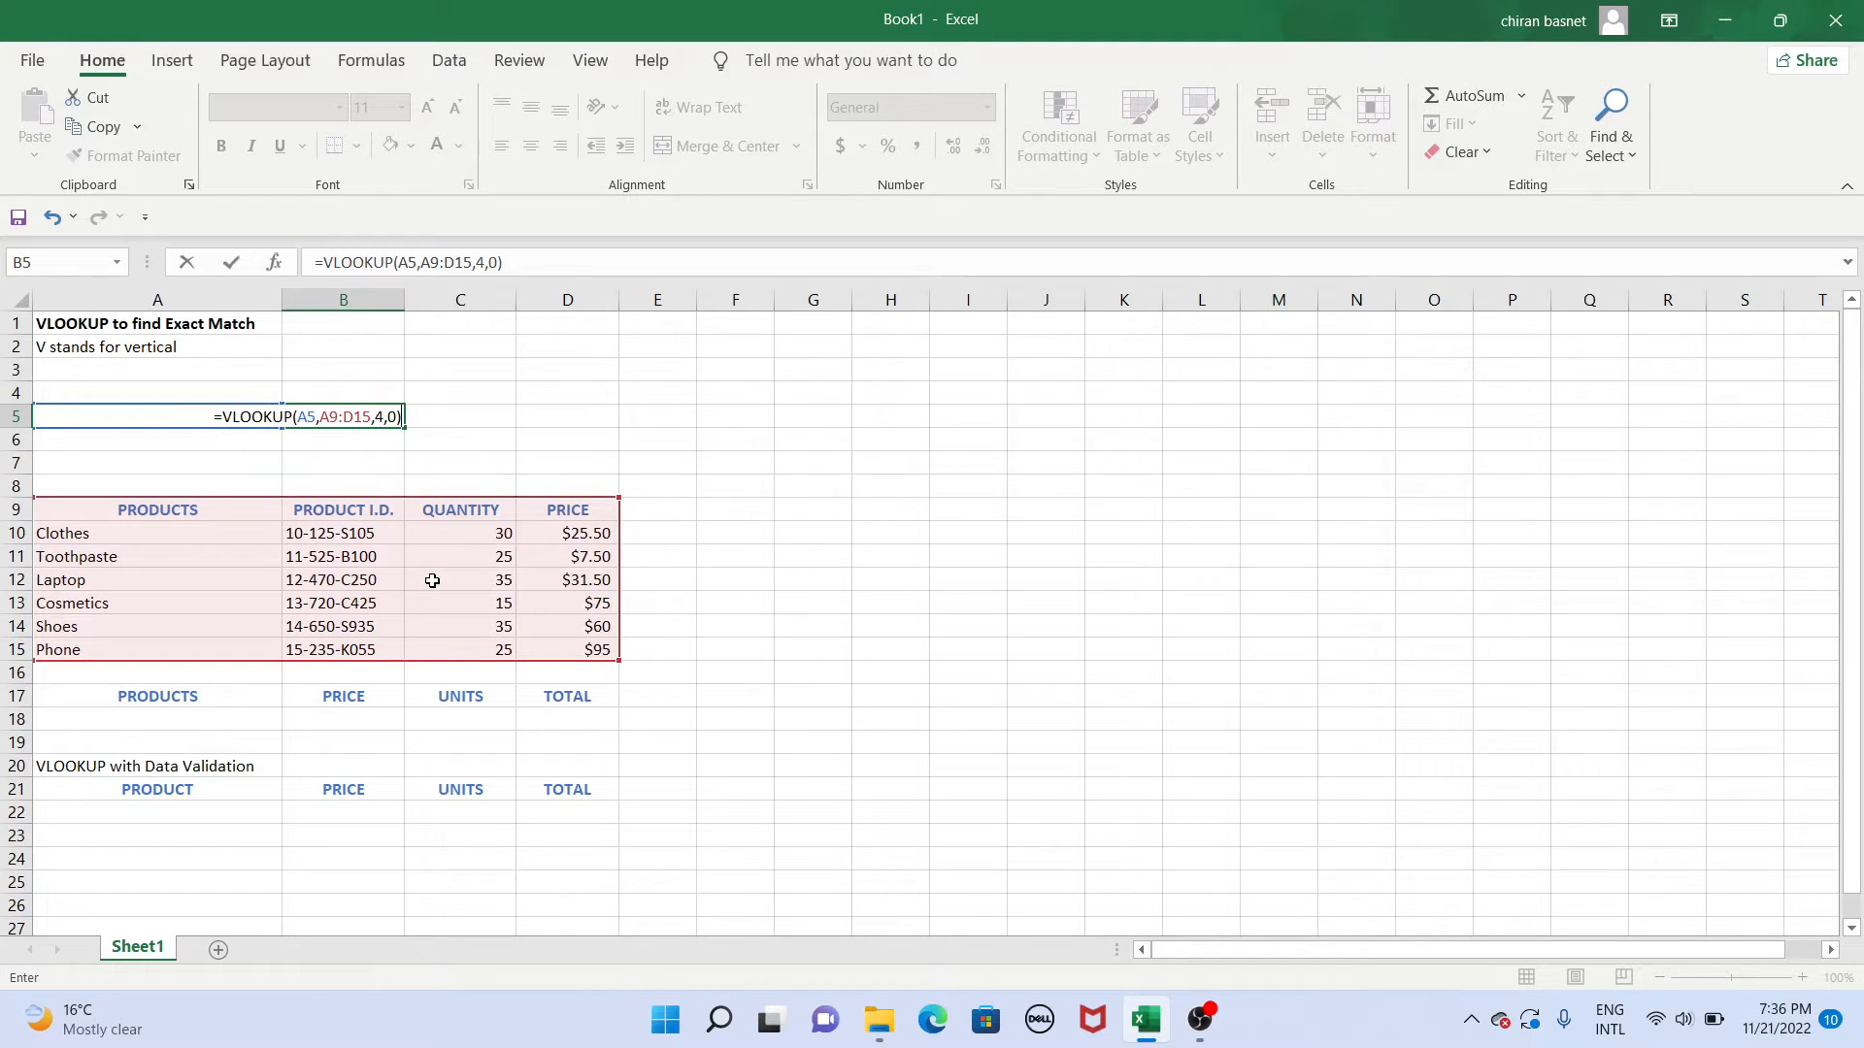
{"action": "key", "text": "Return"}
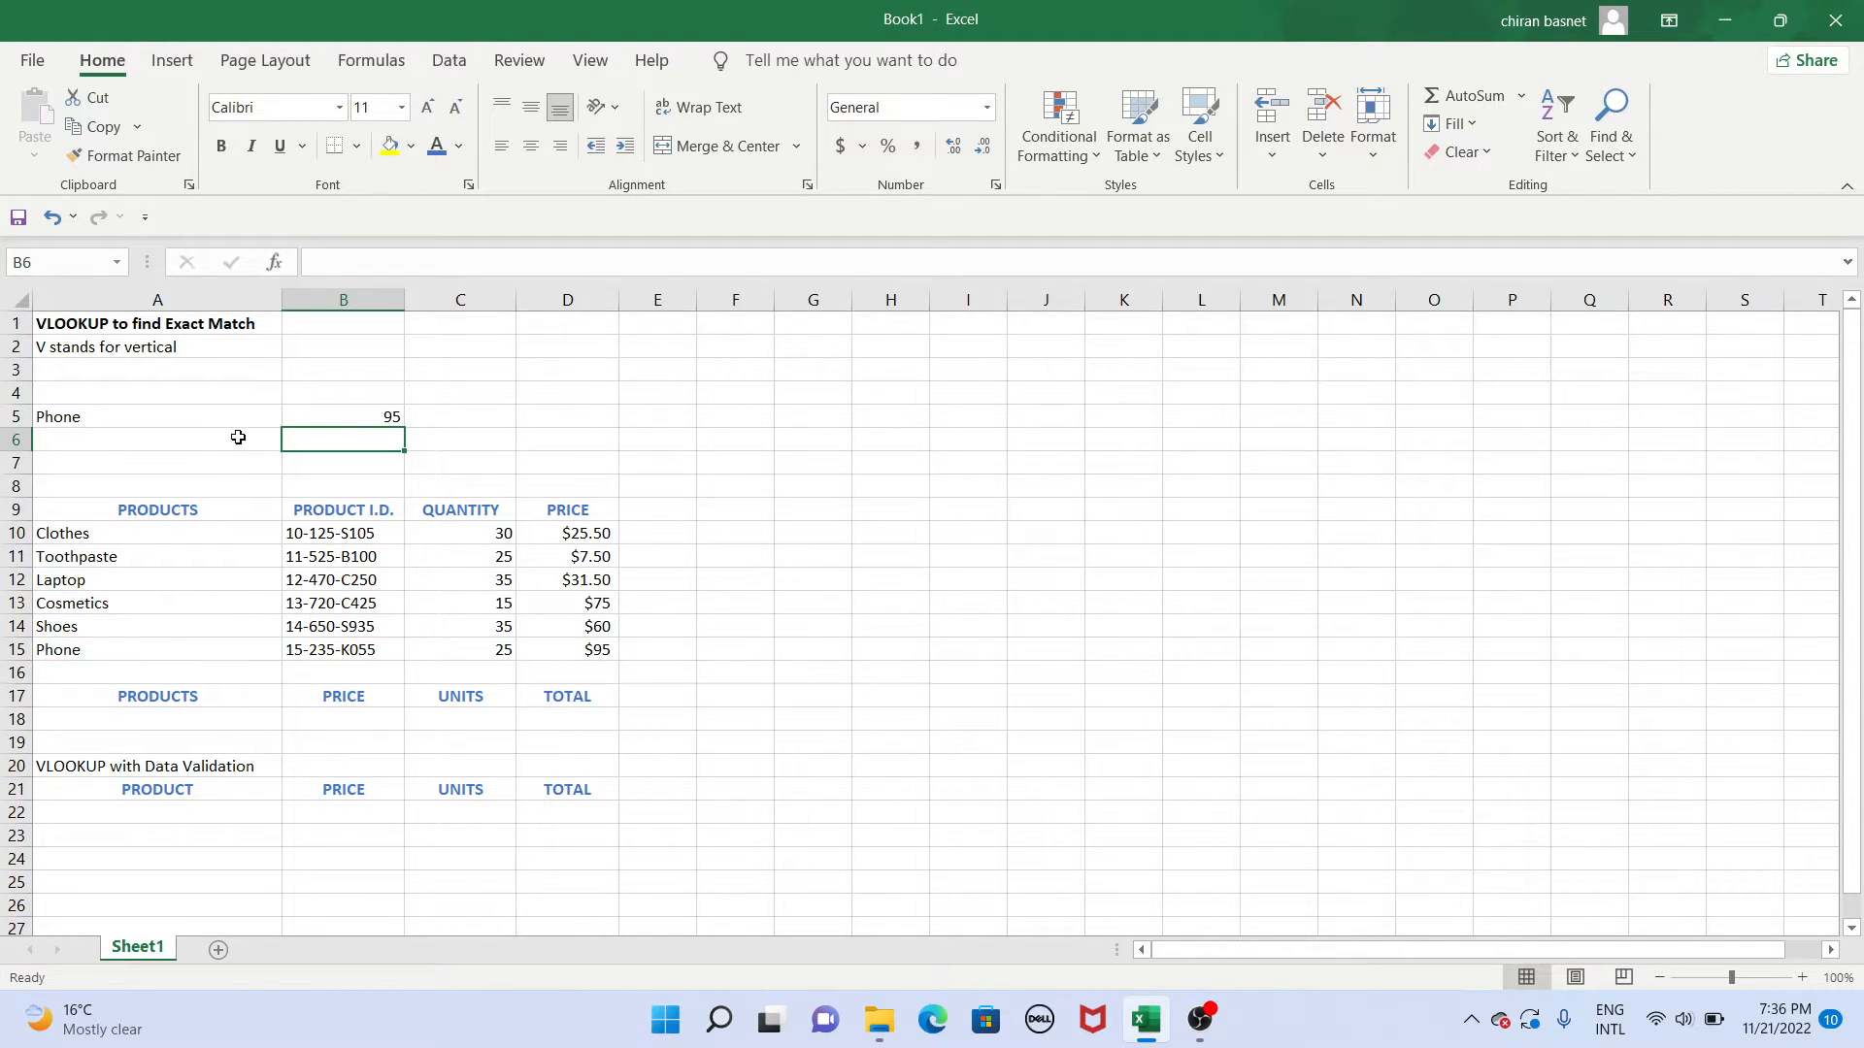
Test the price lookup by changing the product in A5 to Laptop and back to Phone.
{"action": "left_click", "coordinate": [235, 416]}
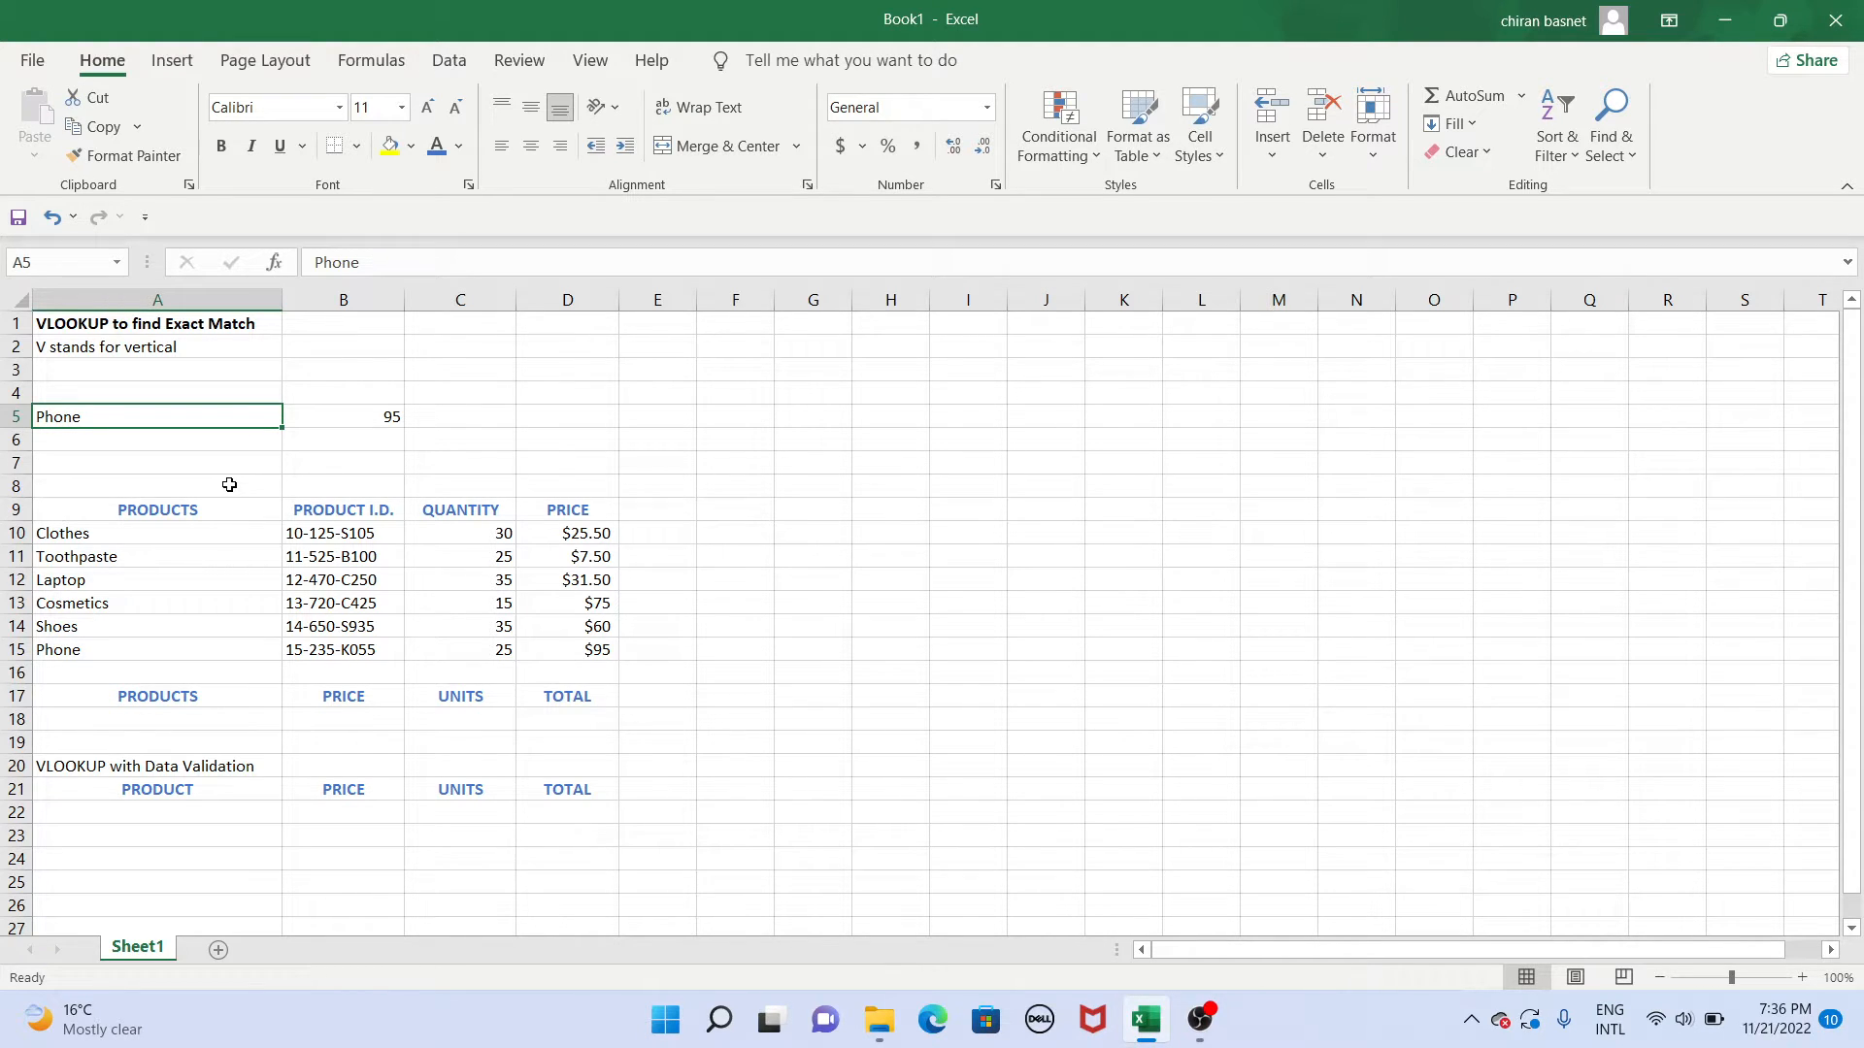
{"action": "key", "text": "BackSpace"}
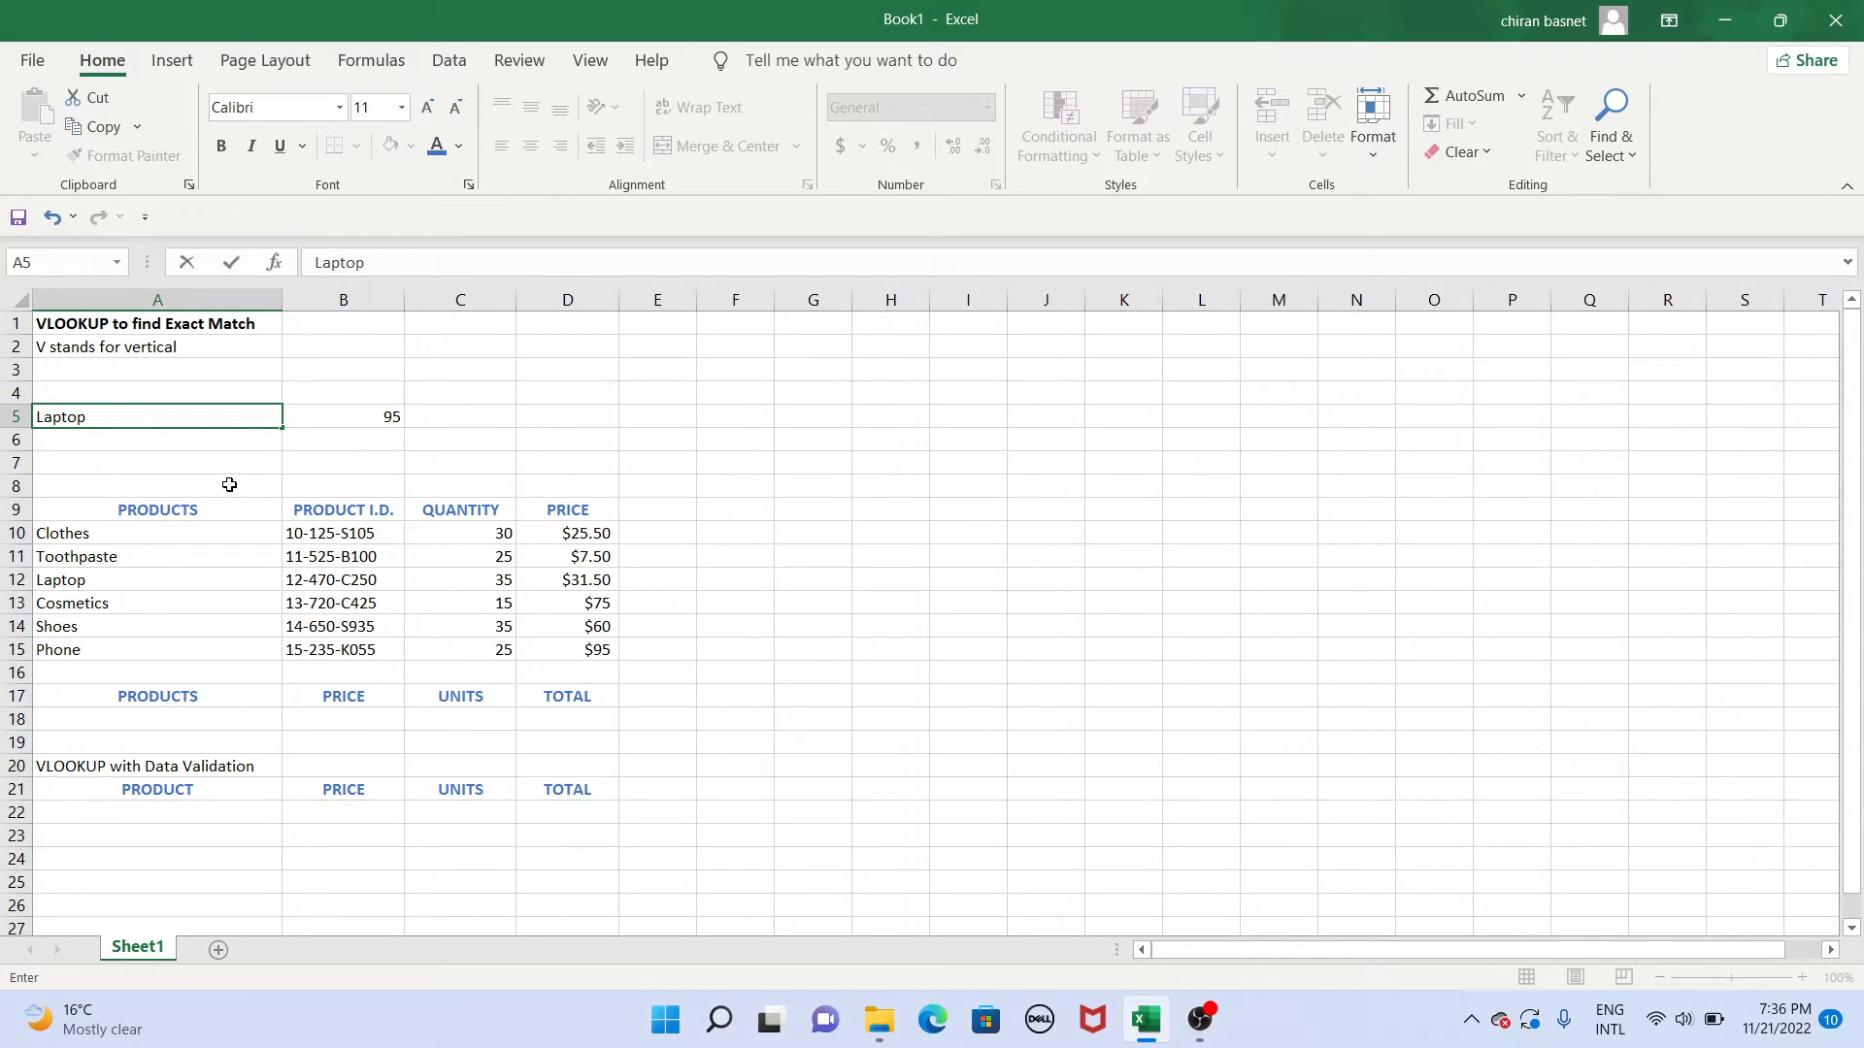
{"action": "key", "text": "Return"}
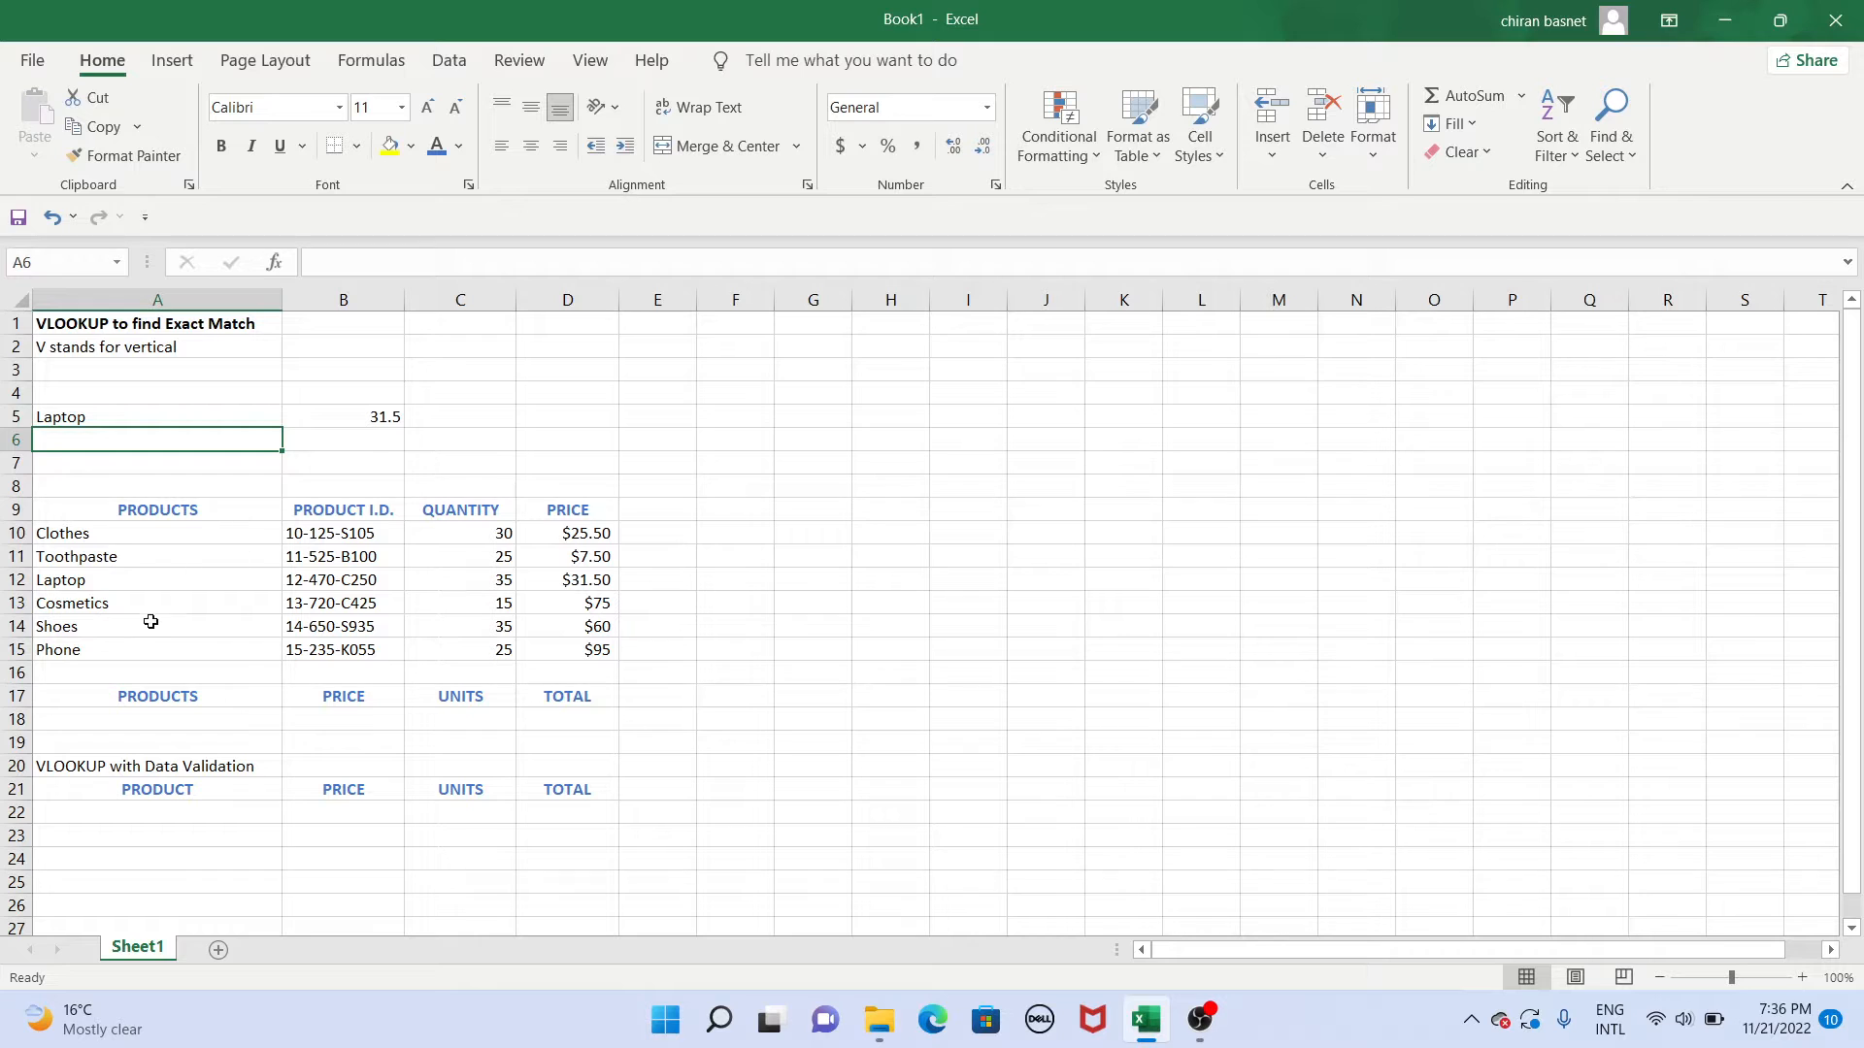
{"action": "left_click", "coordinate": [119, 417]}
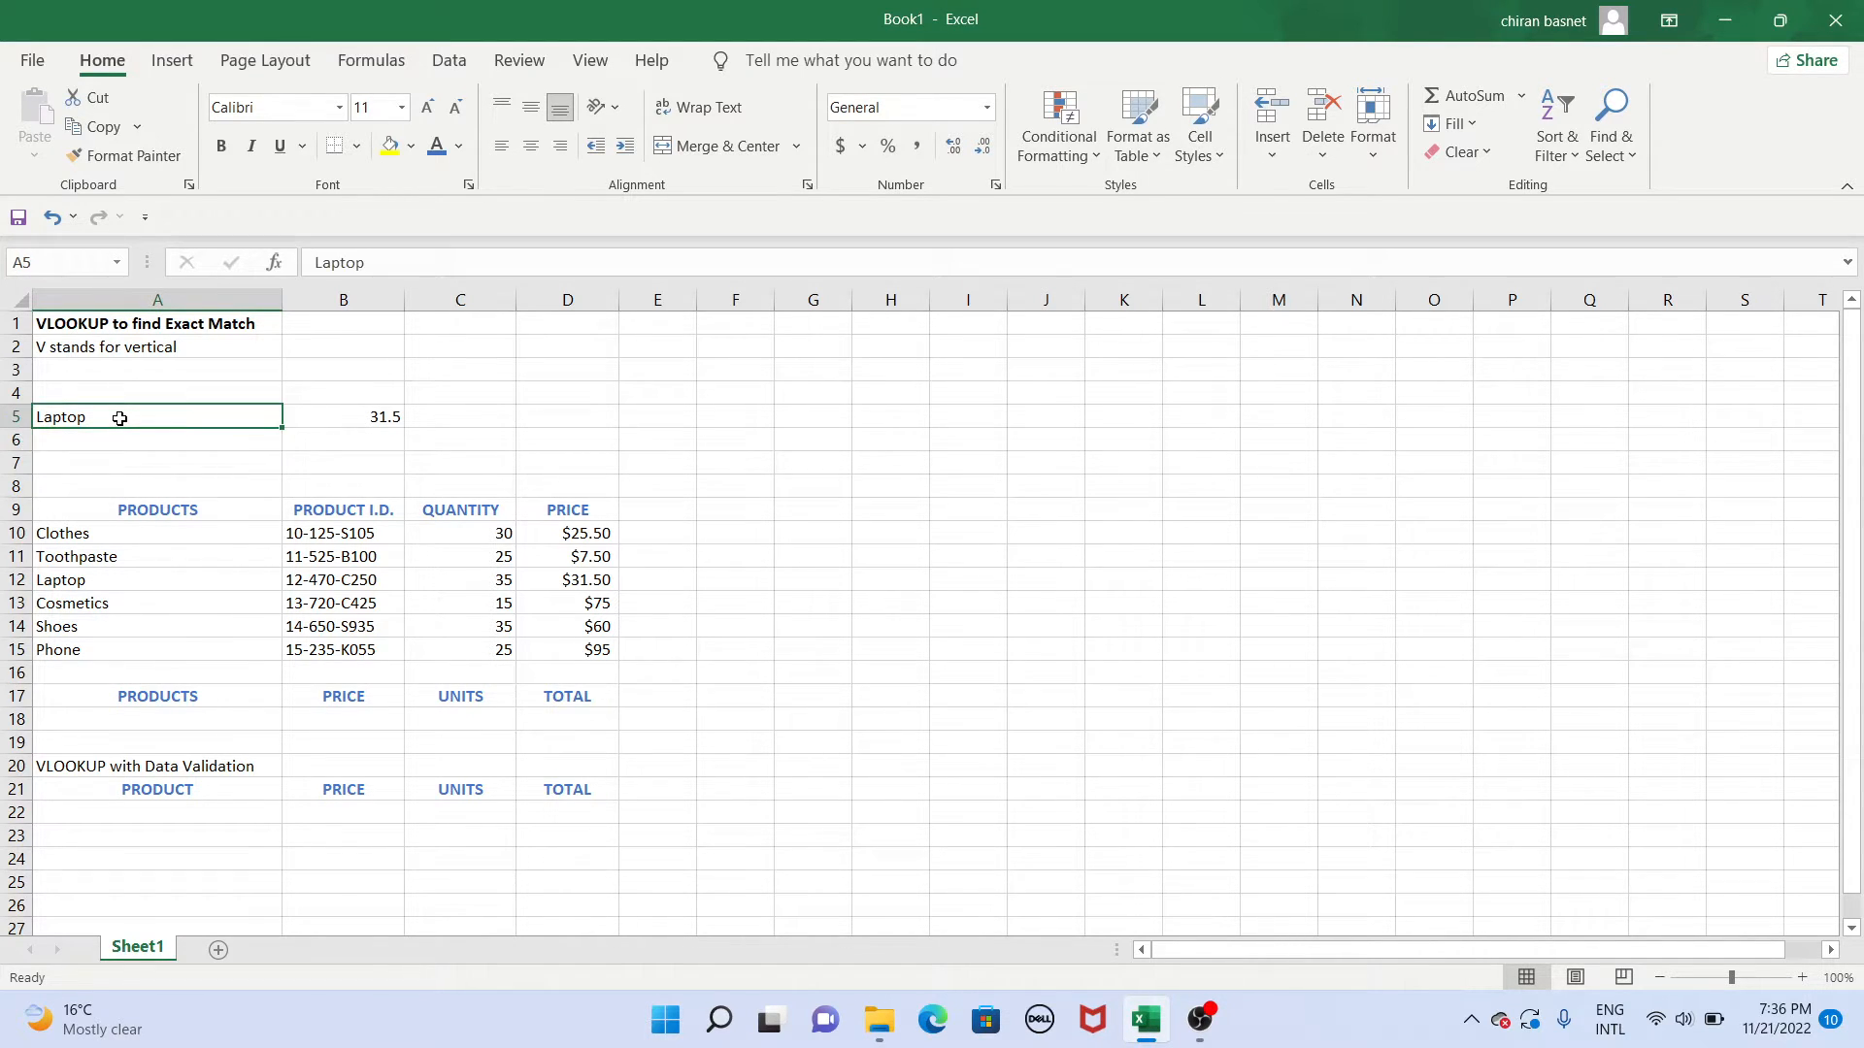
{"action": "key", "text": "BackSpace"}
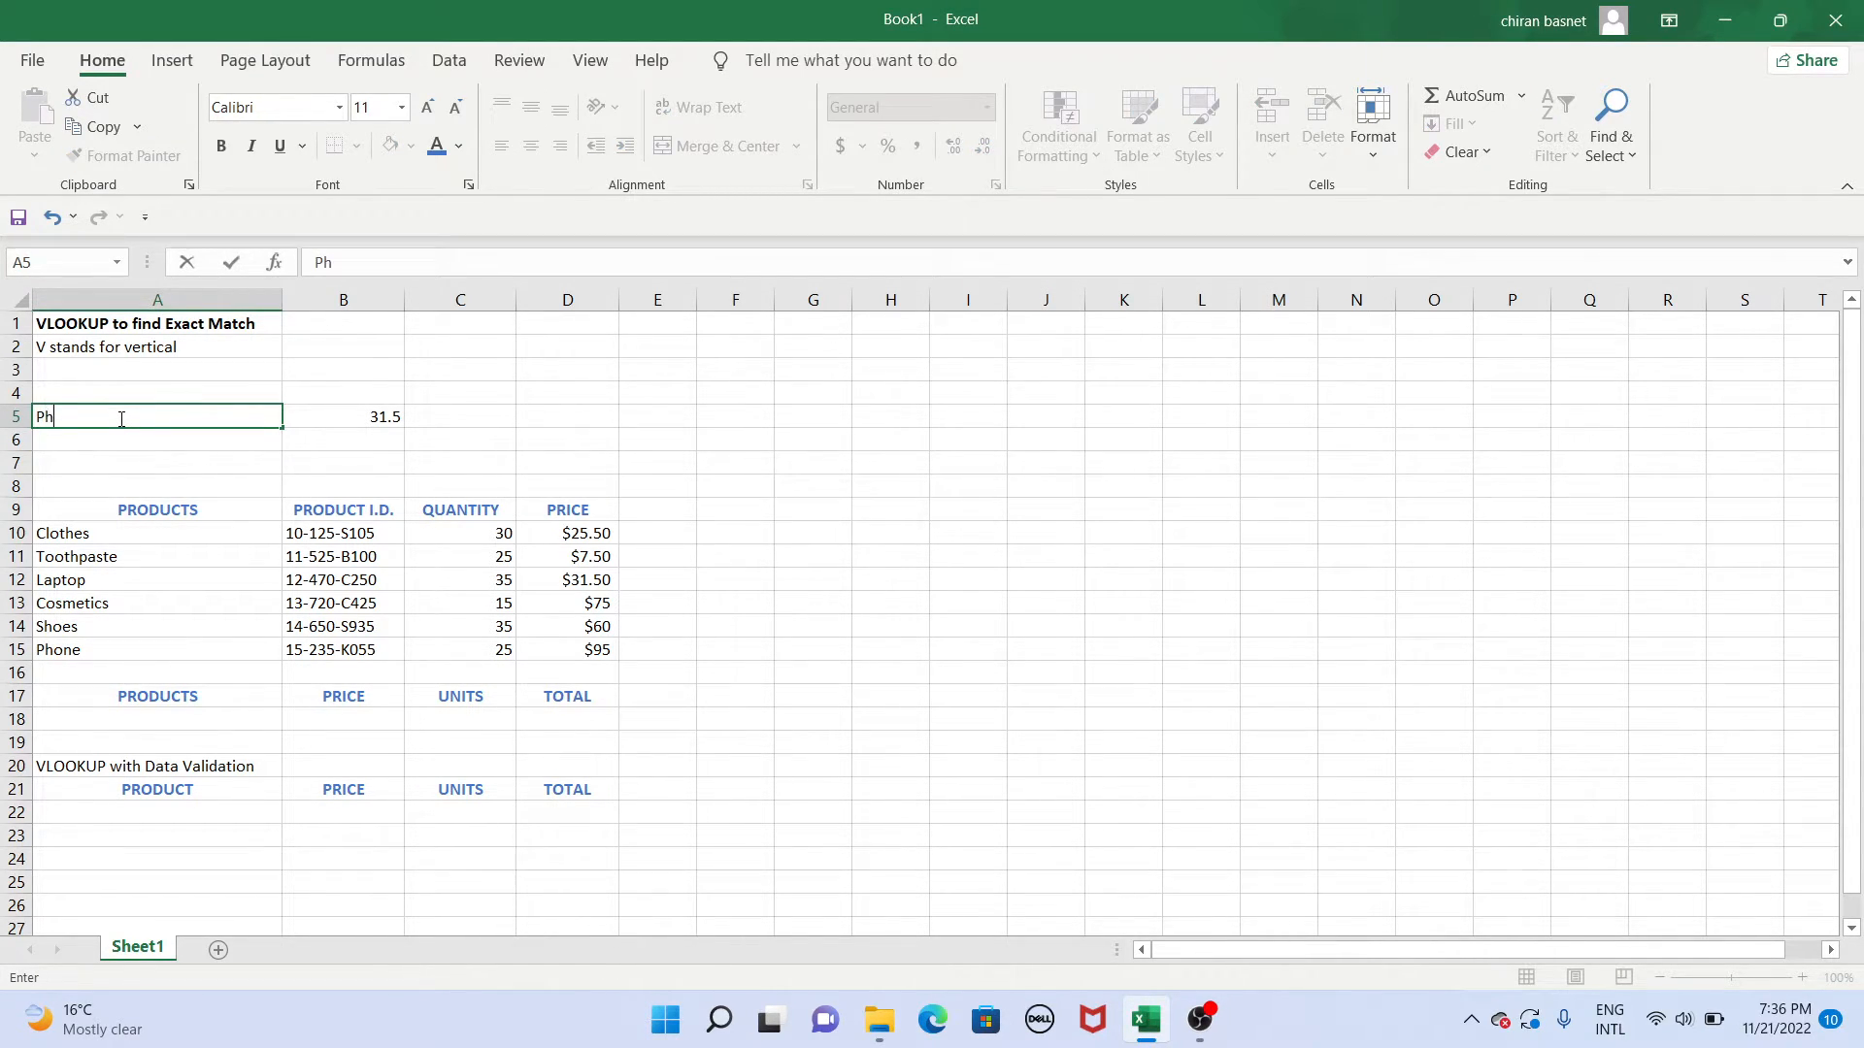
{"action": "key", "text": "Return"}
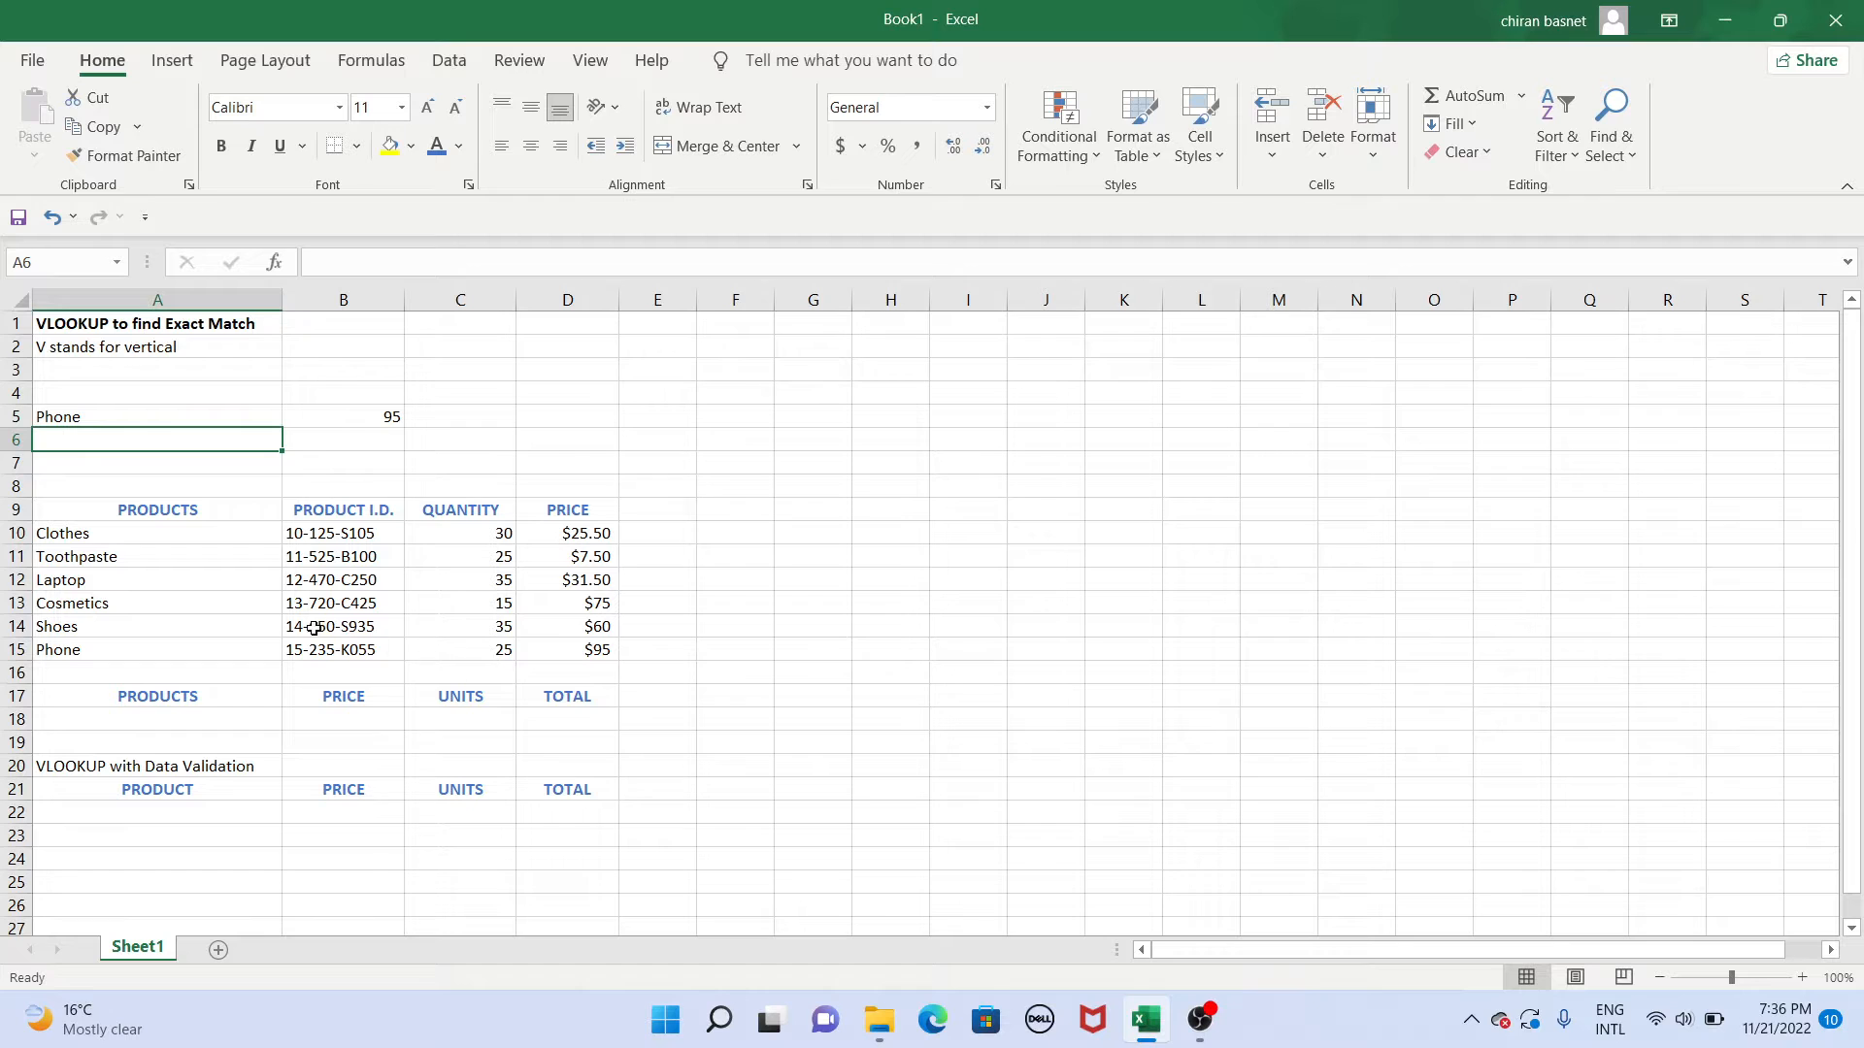
Enter Shoes as the product in cell A18 of the second table.
{"action": "scroll", "coordinate": [235, 632], "scroll_direction": "down", "scroll_amount": 1}
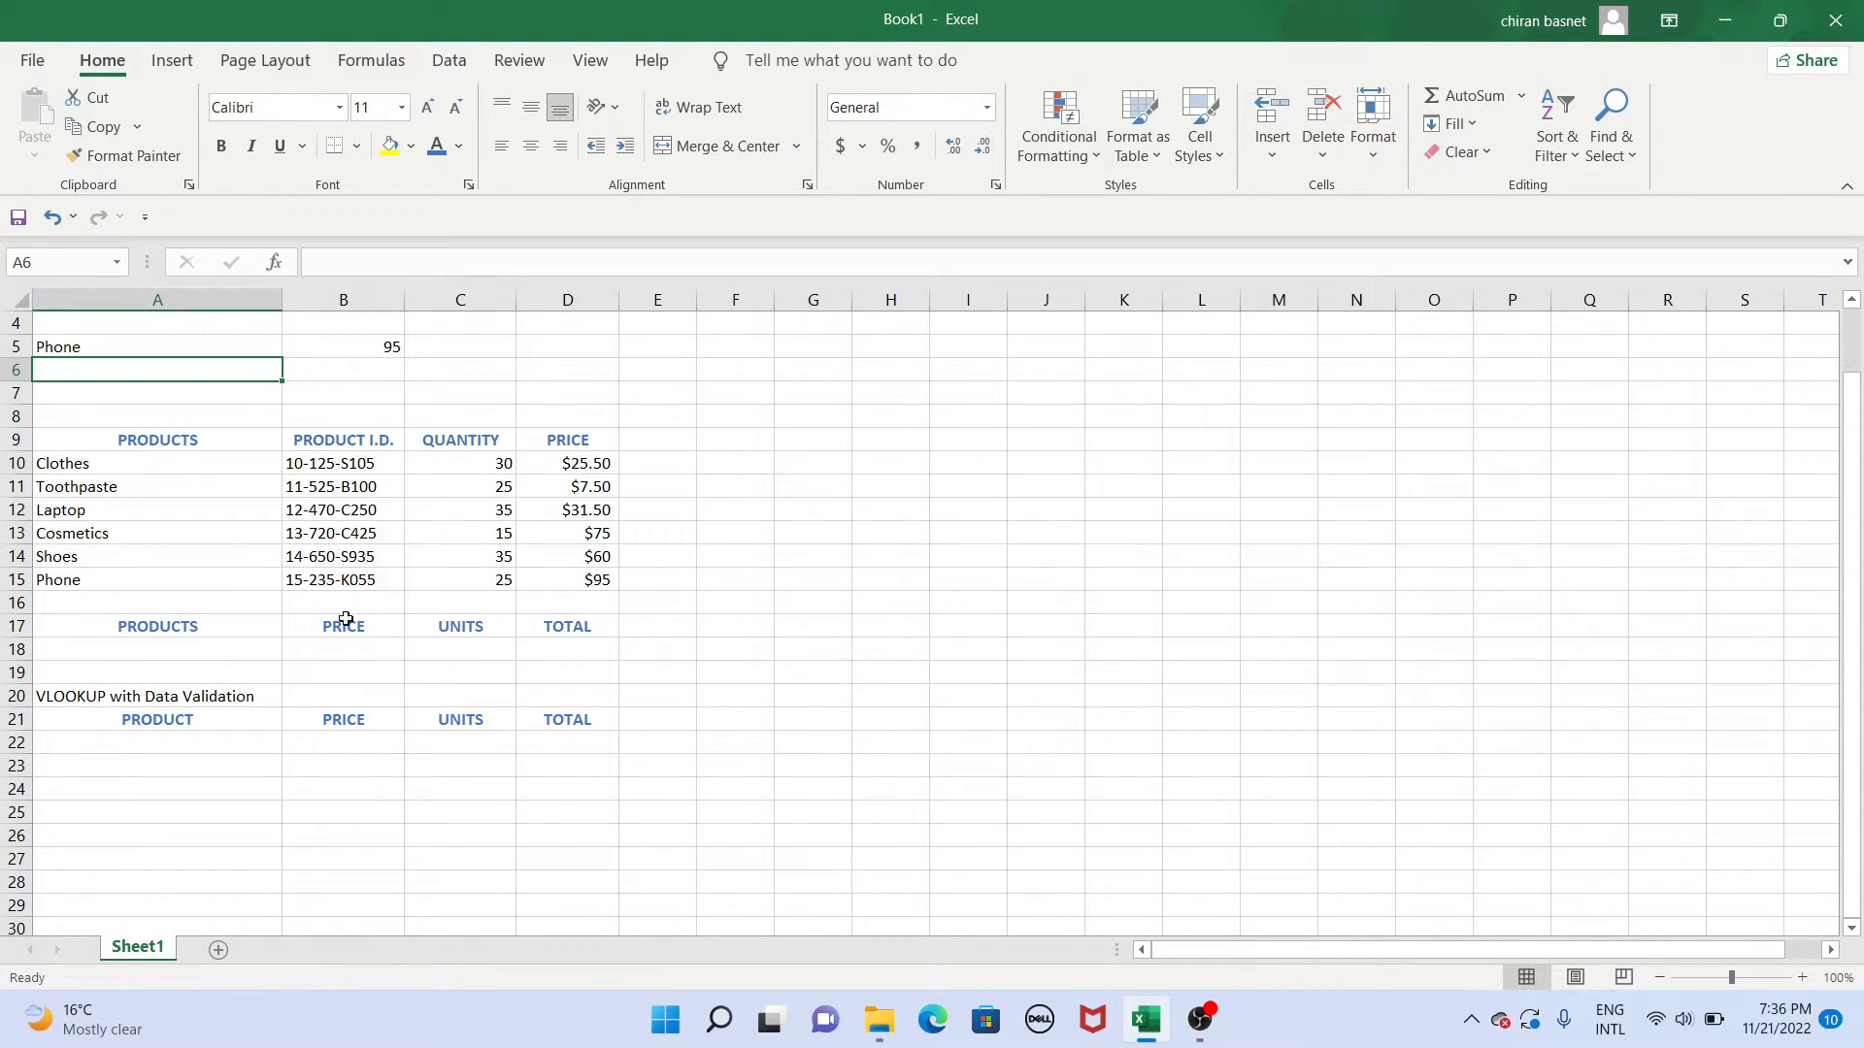
{"action": "left_click", "coordinate": [221, 646]}
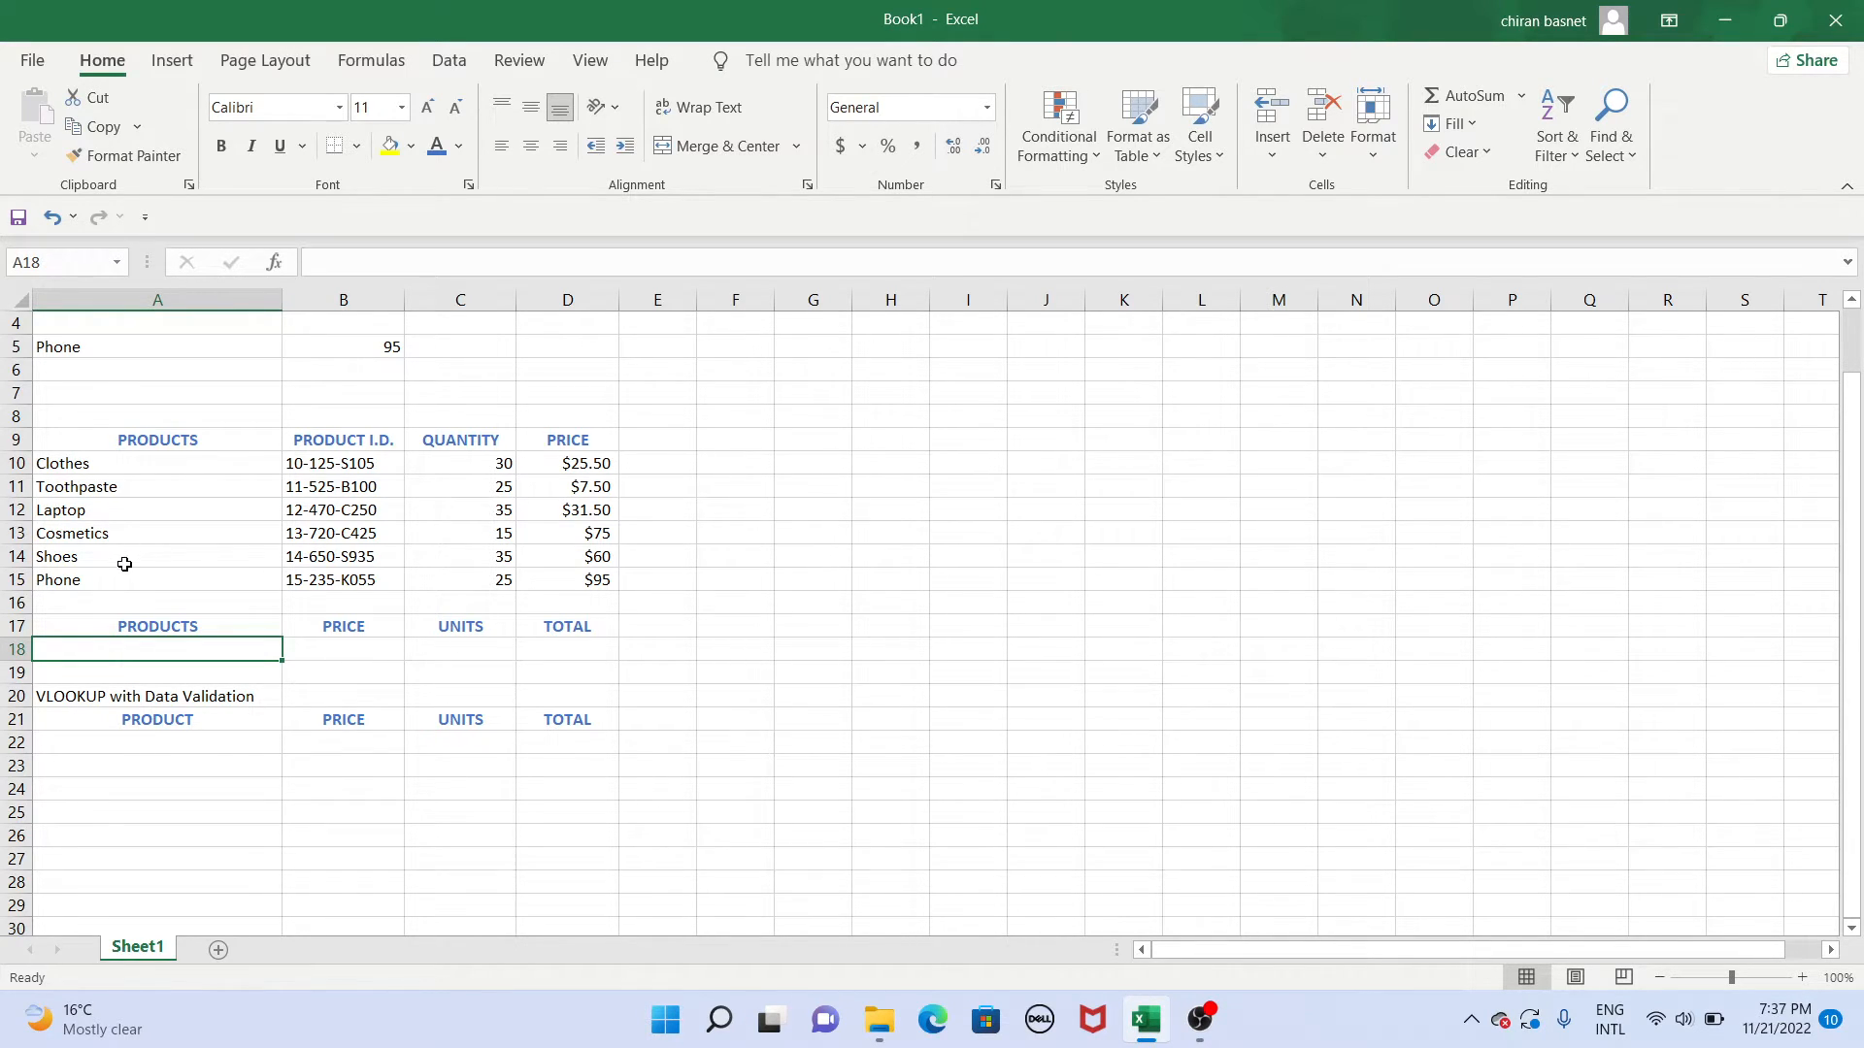
{"action": "type", "text": "Shoes"}
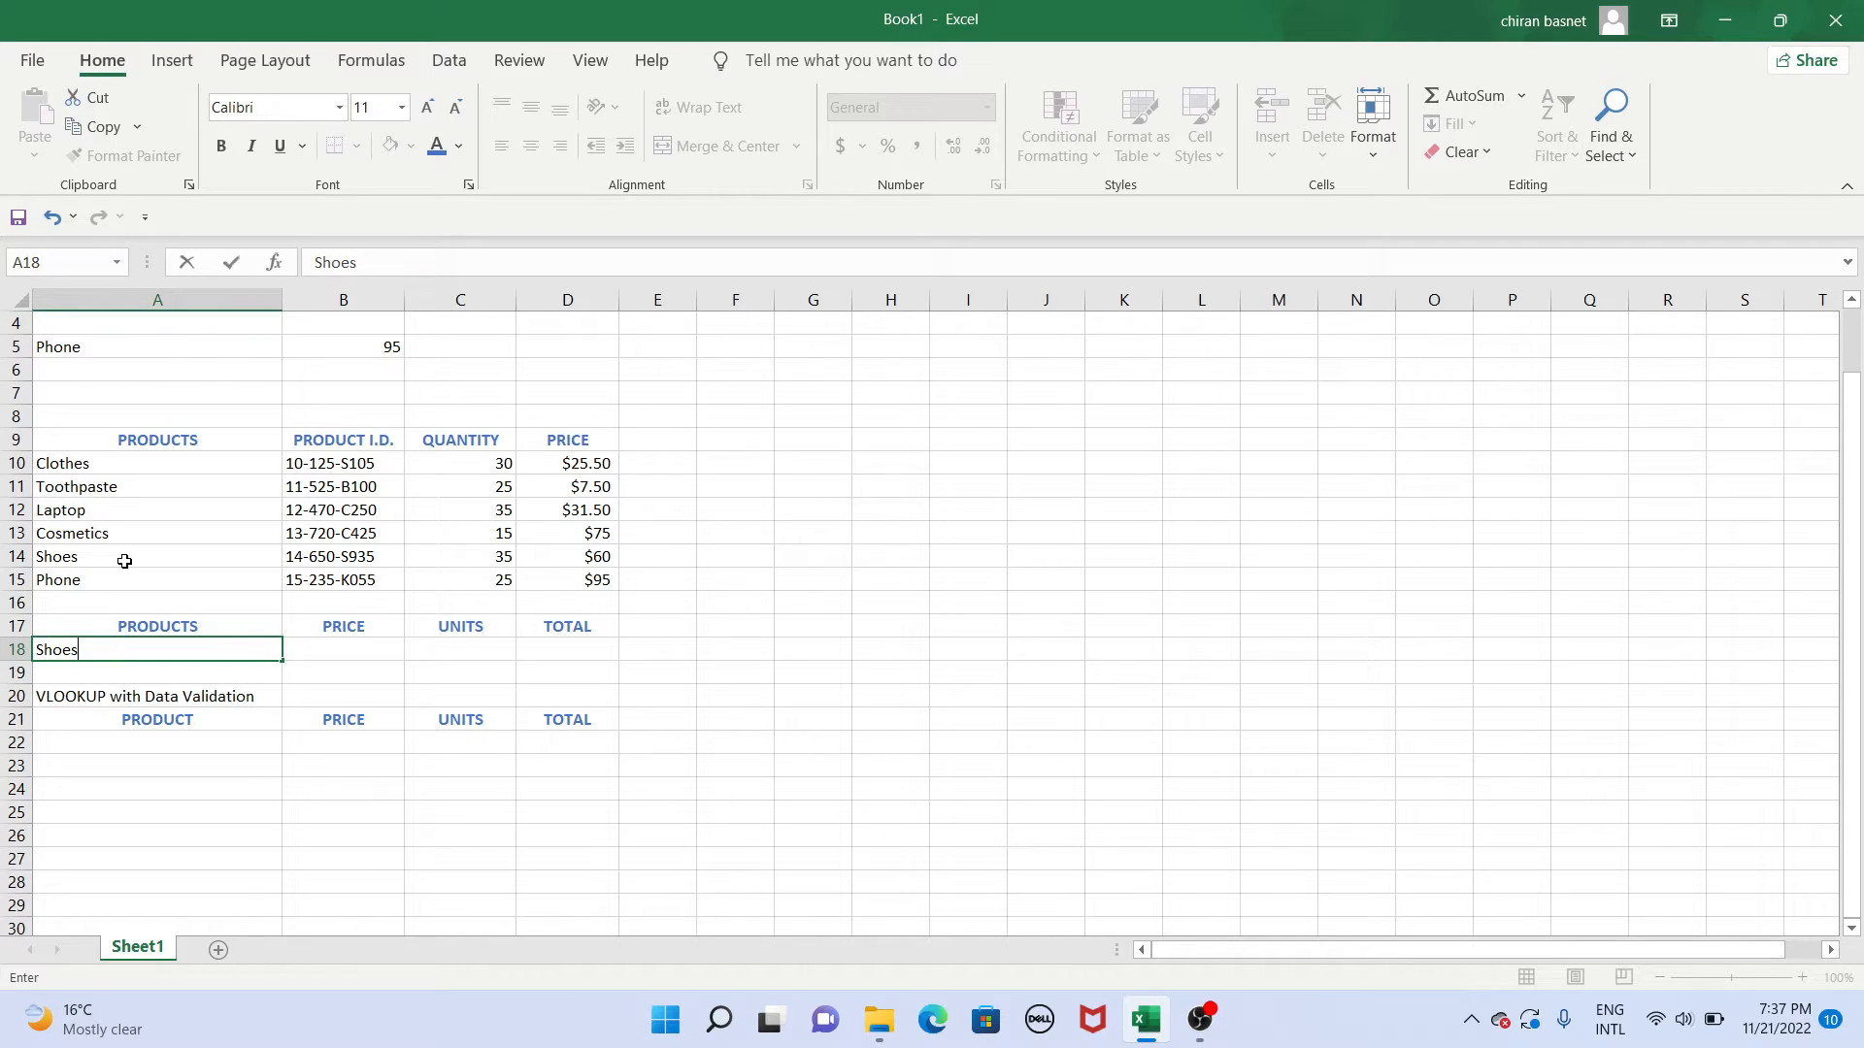
Start a VLOOKUP formula in price cell B18 with A18 as the lookup value.
{"action": "left_click", "coordinate": [293, 651]}
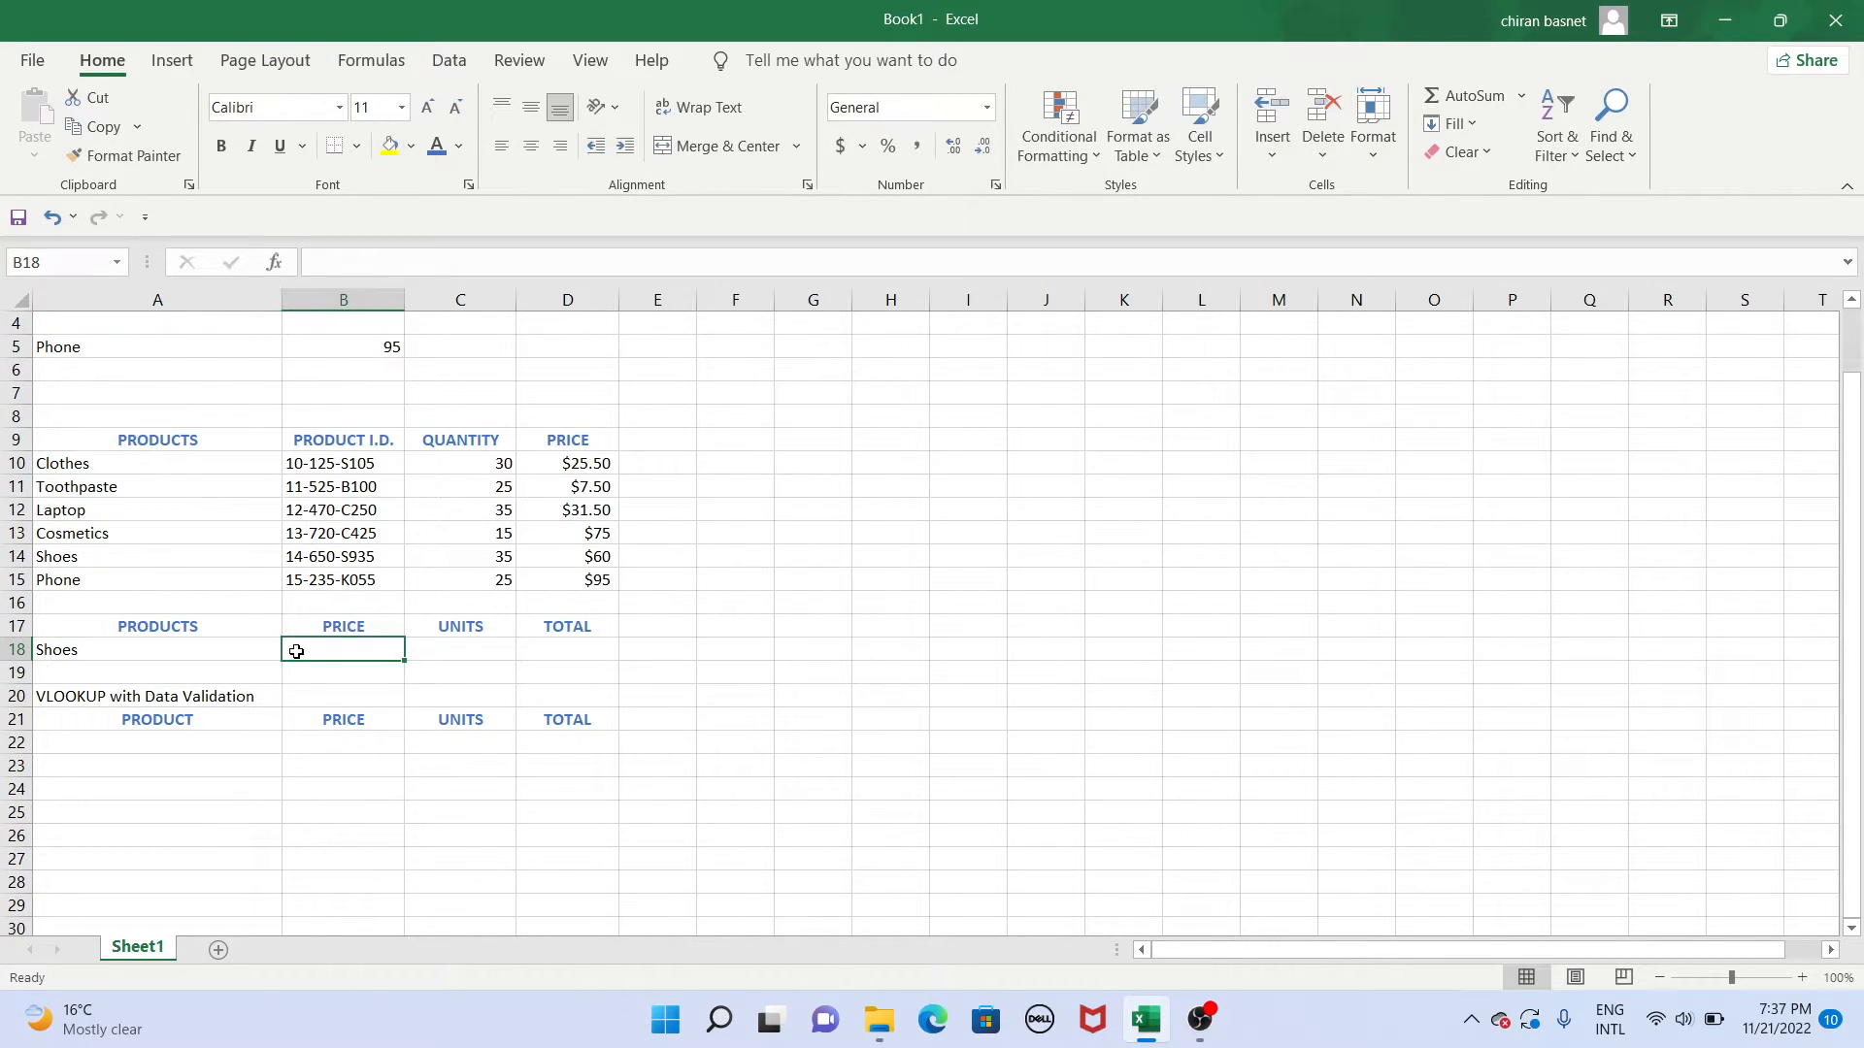
{"action": "type", "text": "="}
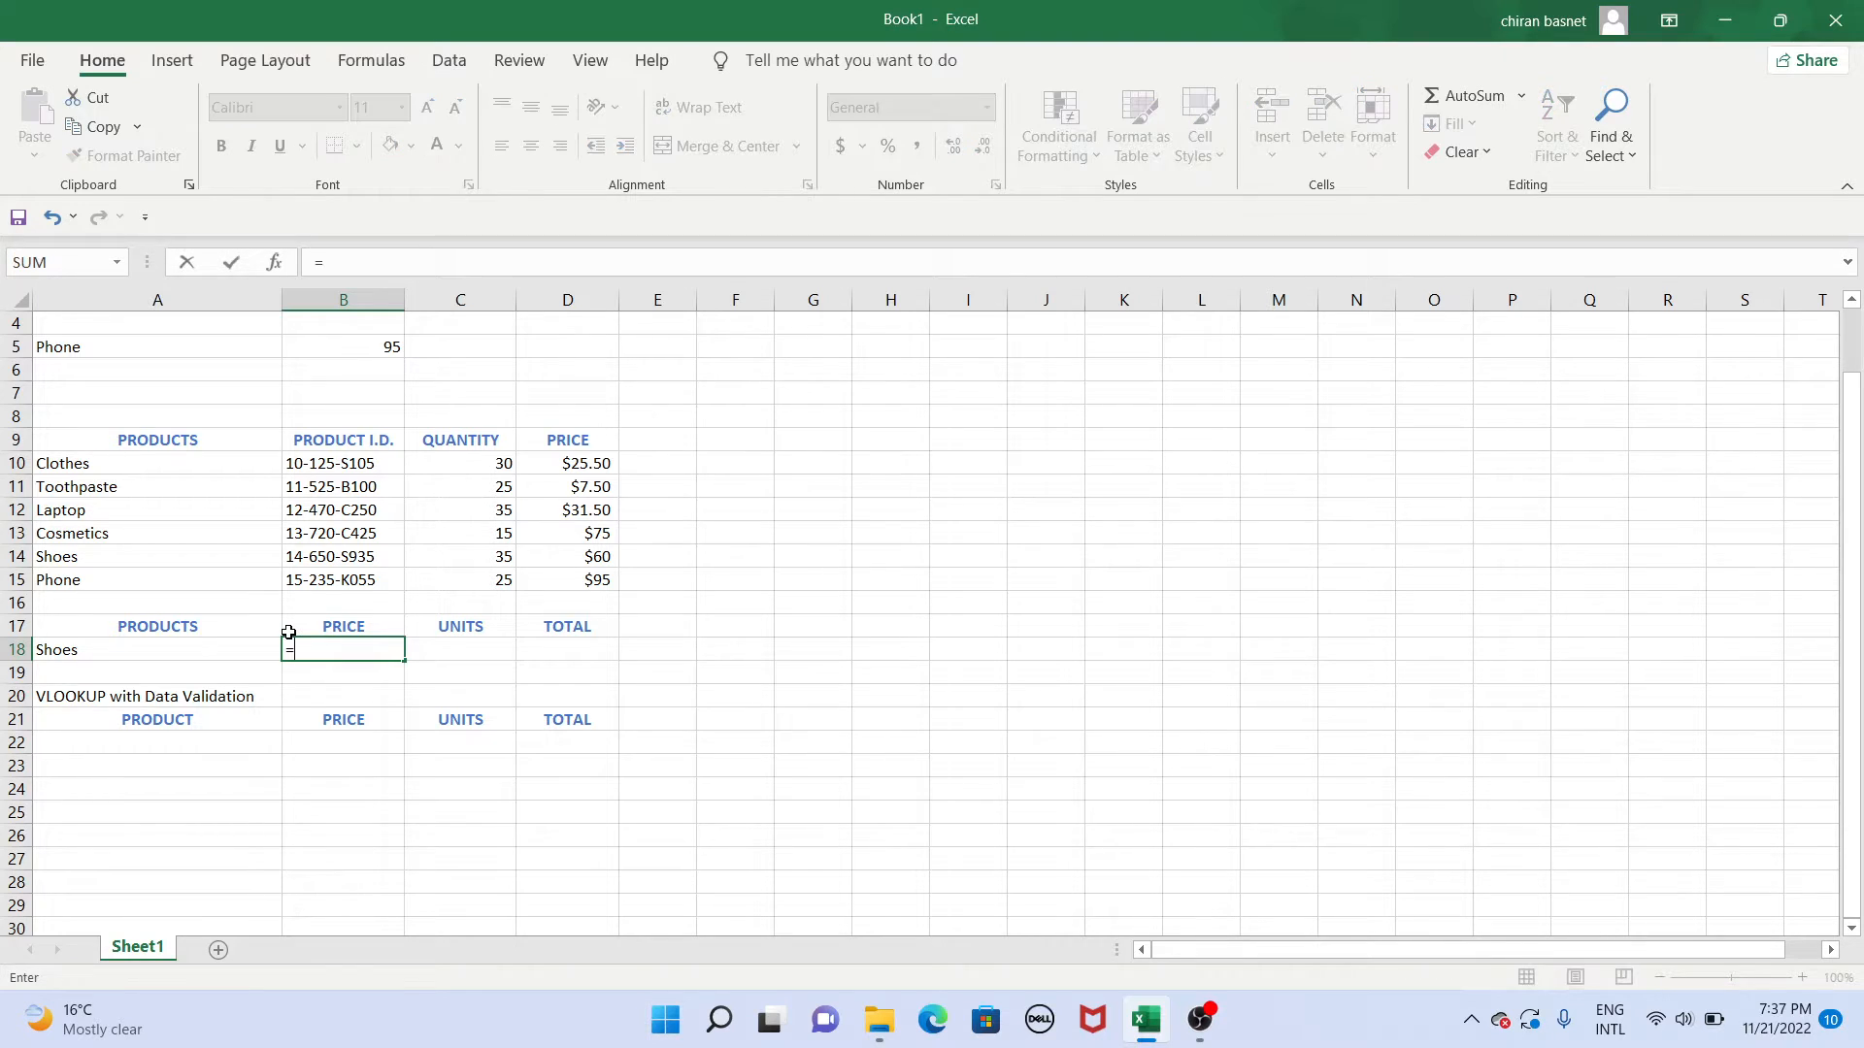
{"action": "type", "text": "VL"}
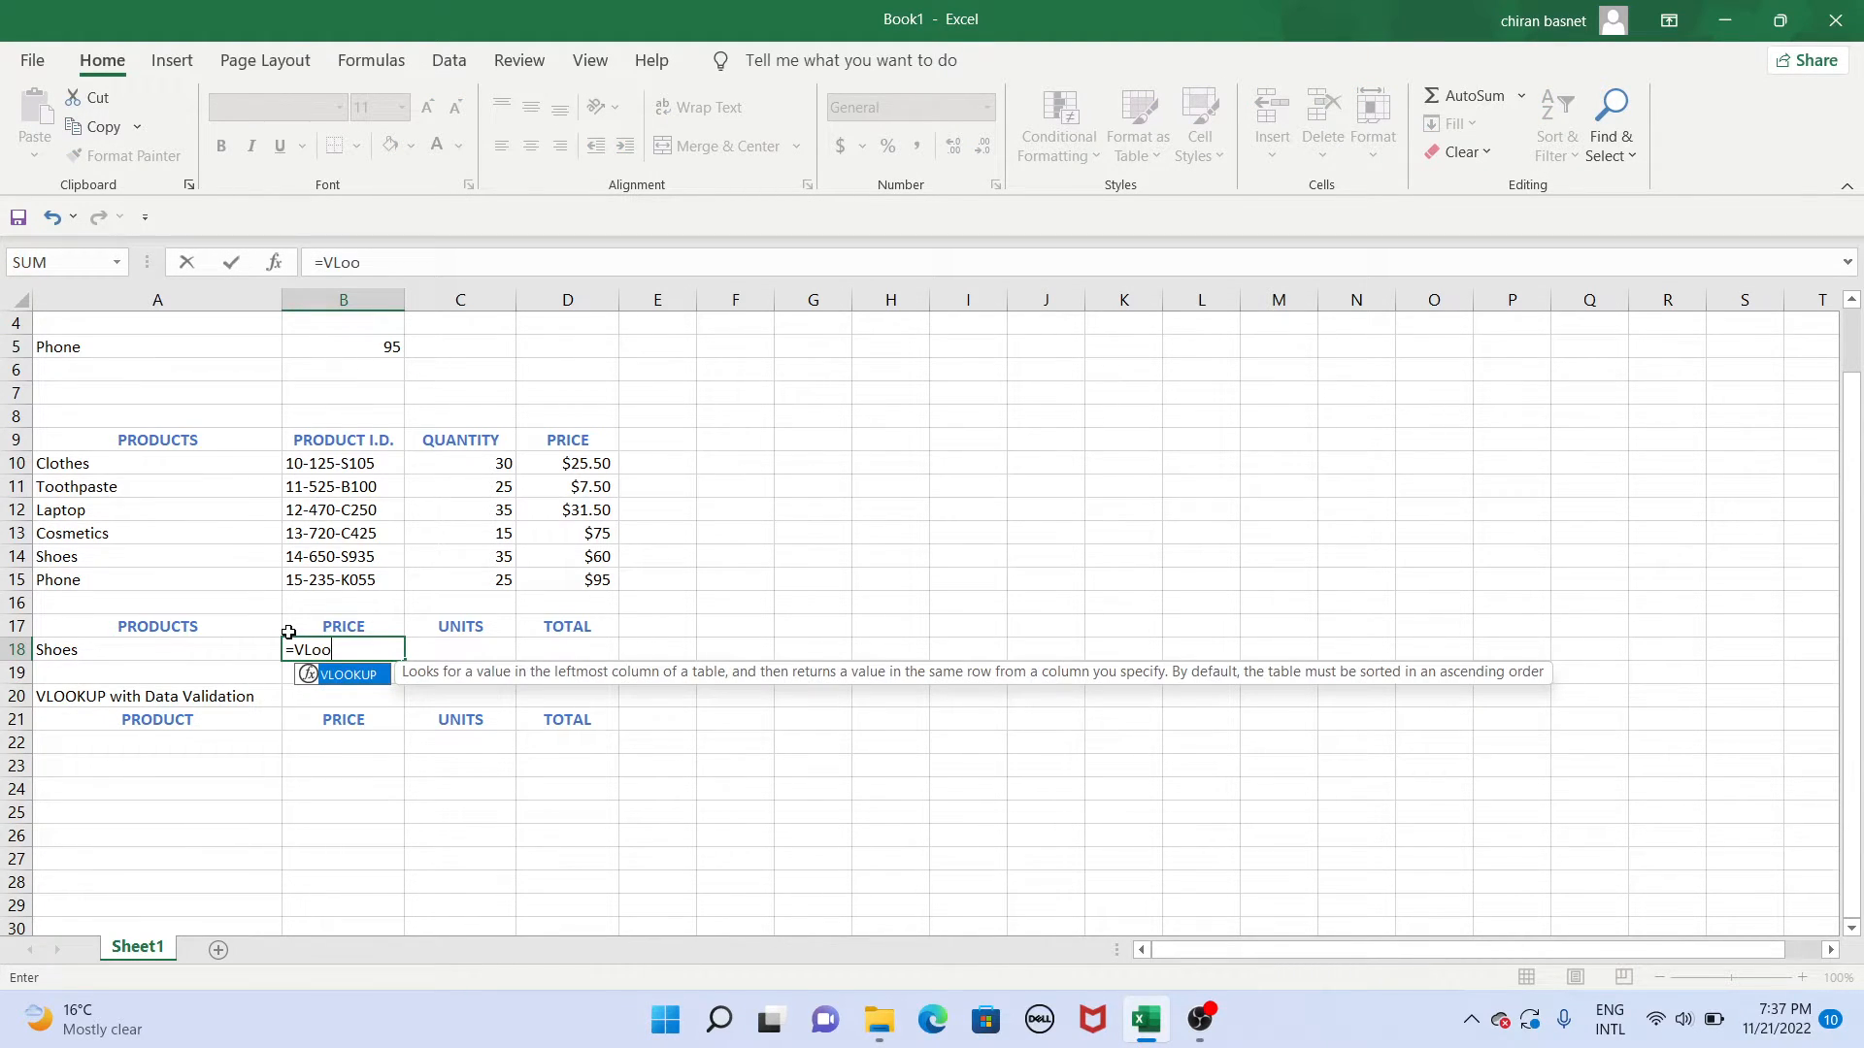
{"action": "type", "text": "oo"}
{"action": "key", "text": "Tab"}
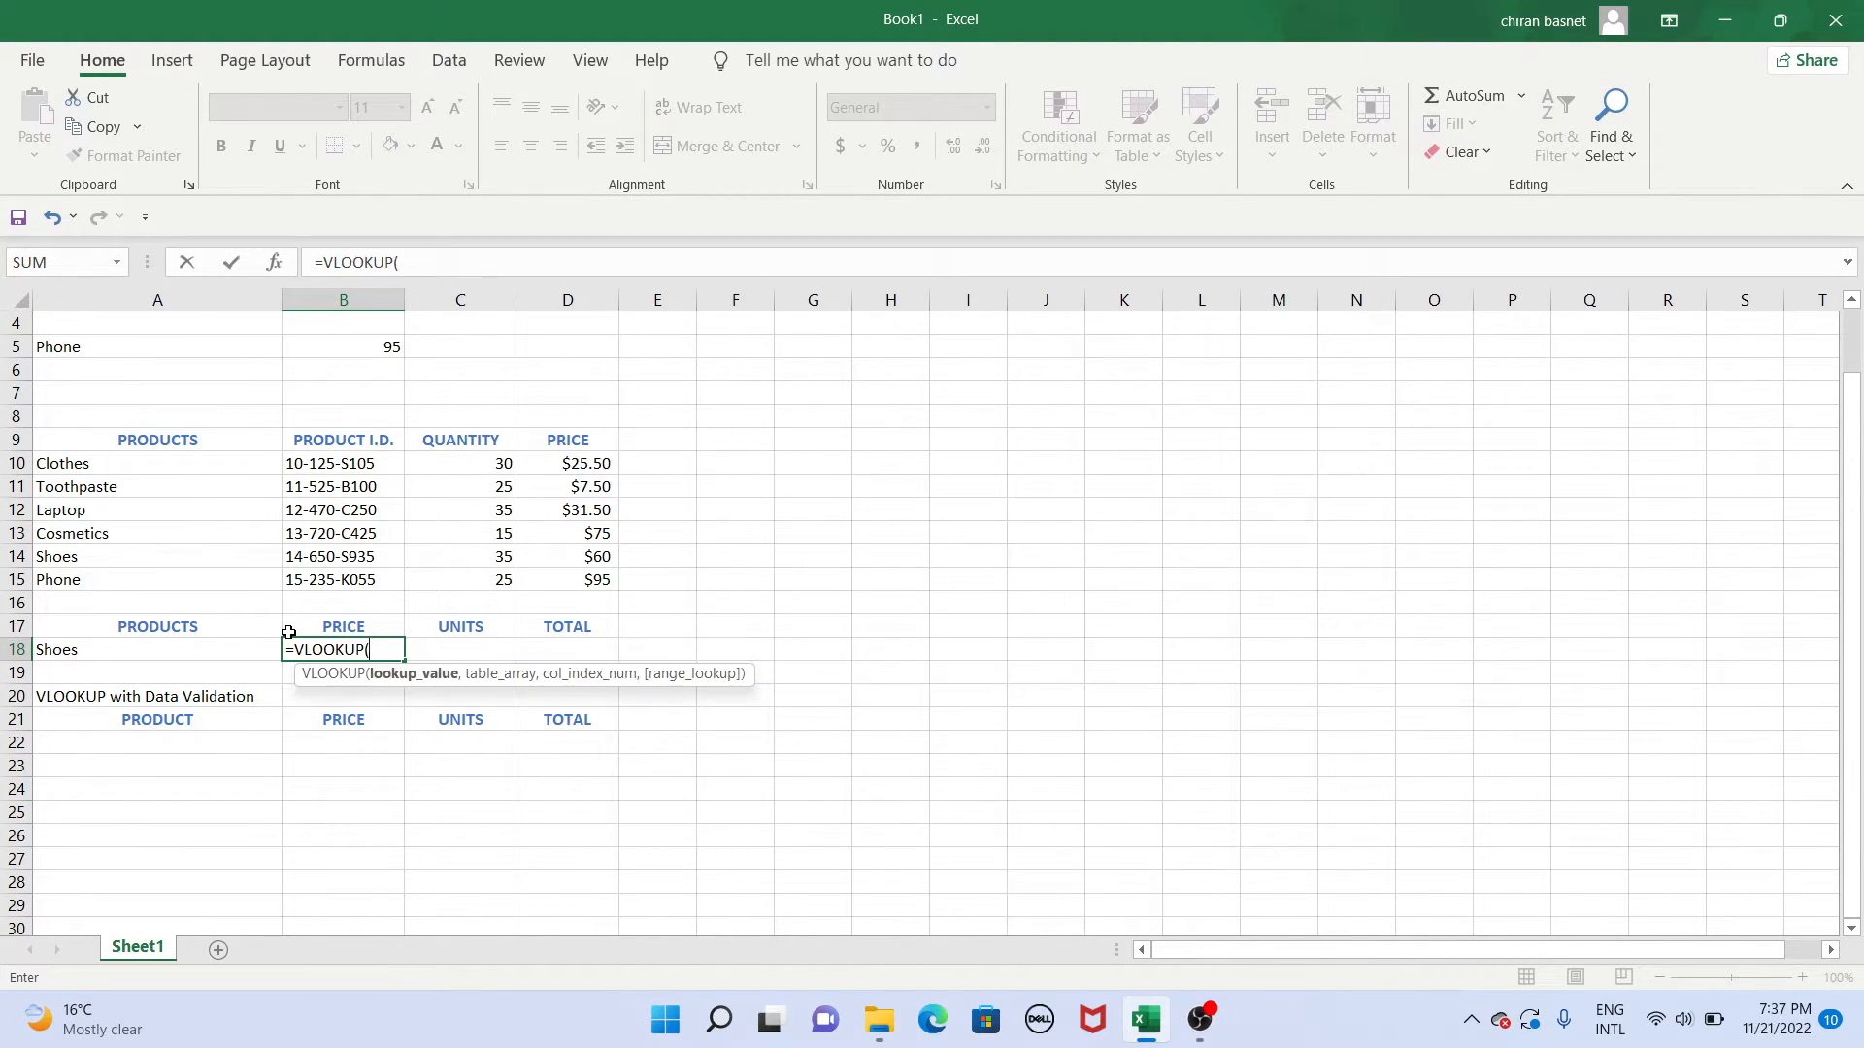
{"action": "left_click", "coordinate": [78, 650]}
{"action": "type", "text": ","}
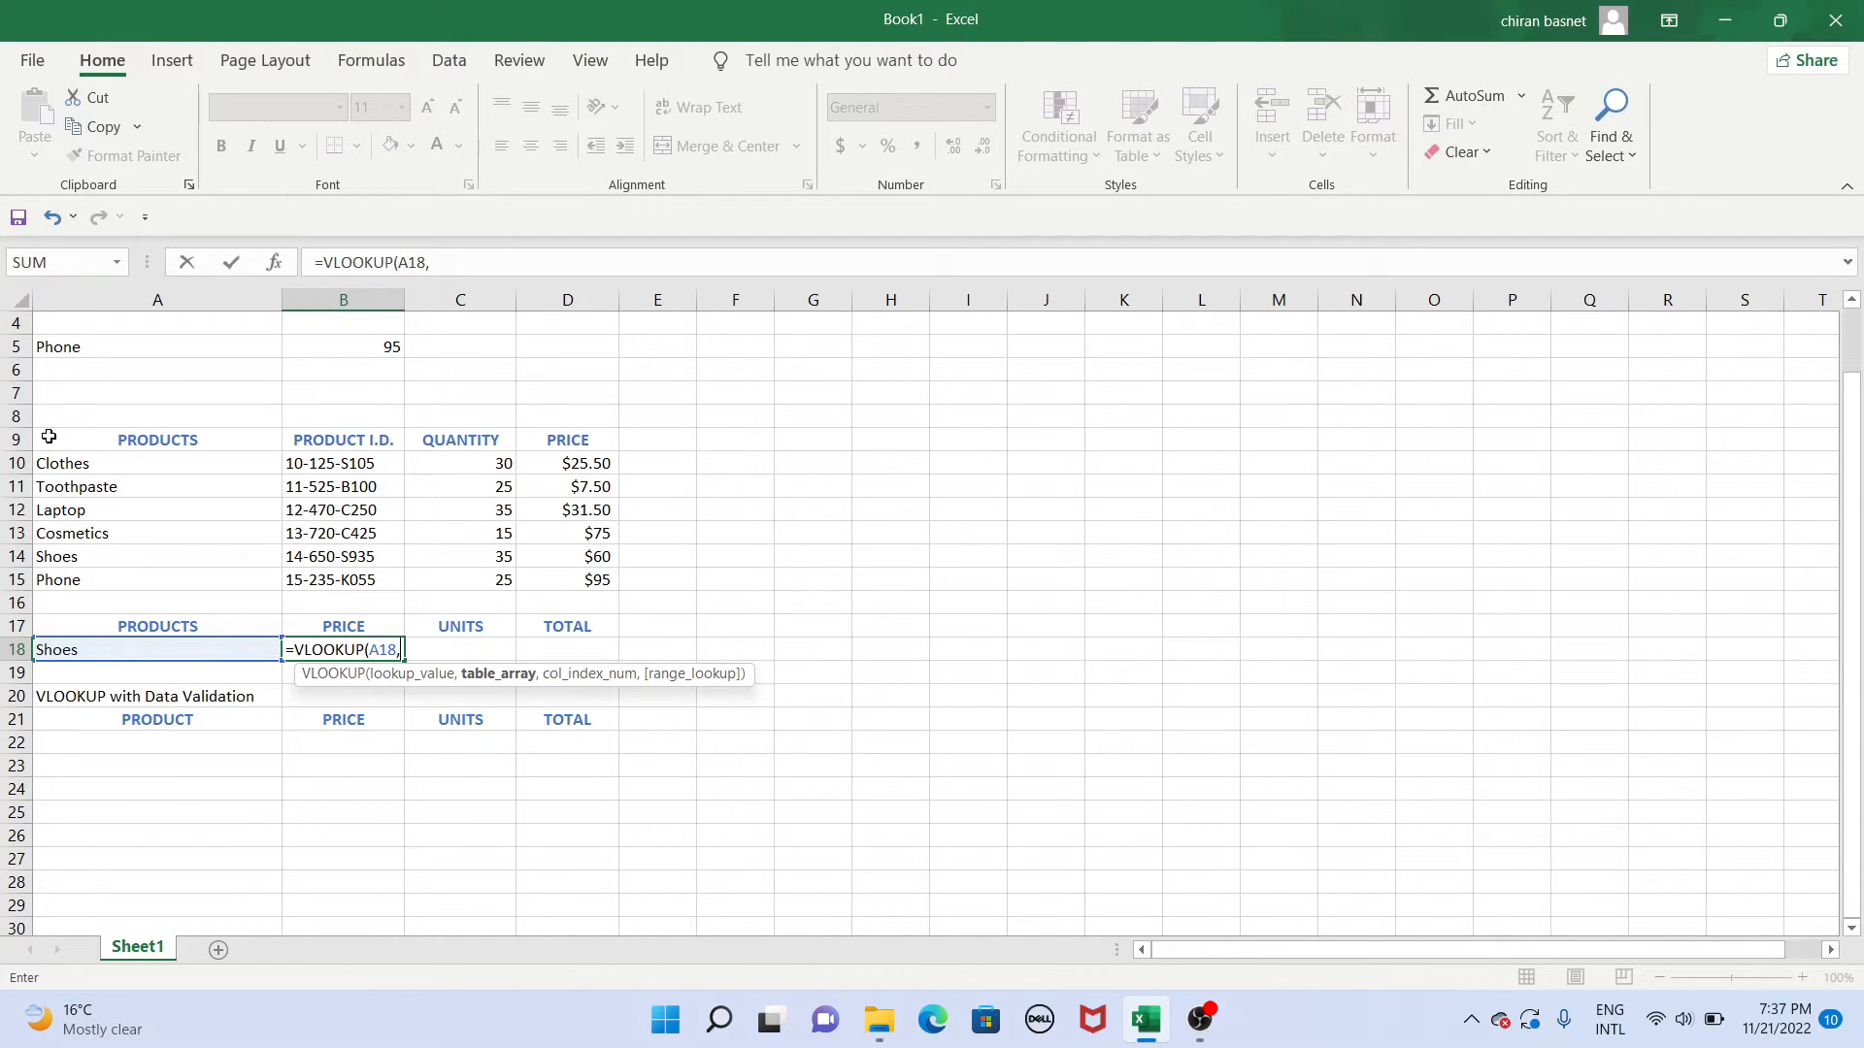
Complete the VLOOKUP in B18 with table array A9:D15, column index 4 and 0 for an exact match.
{"action": "left_click_drag", "start_coordinate": [48, 437], "coordinate": [599, 573]}
{"action": "type", "text": ",4"}
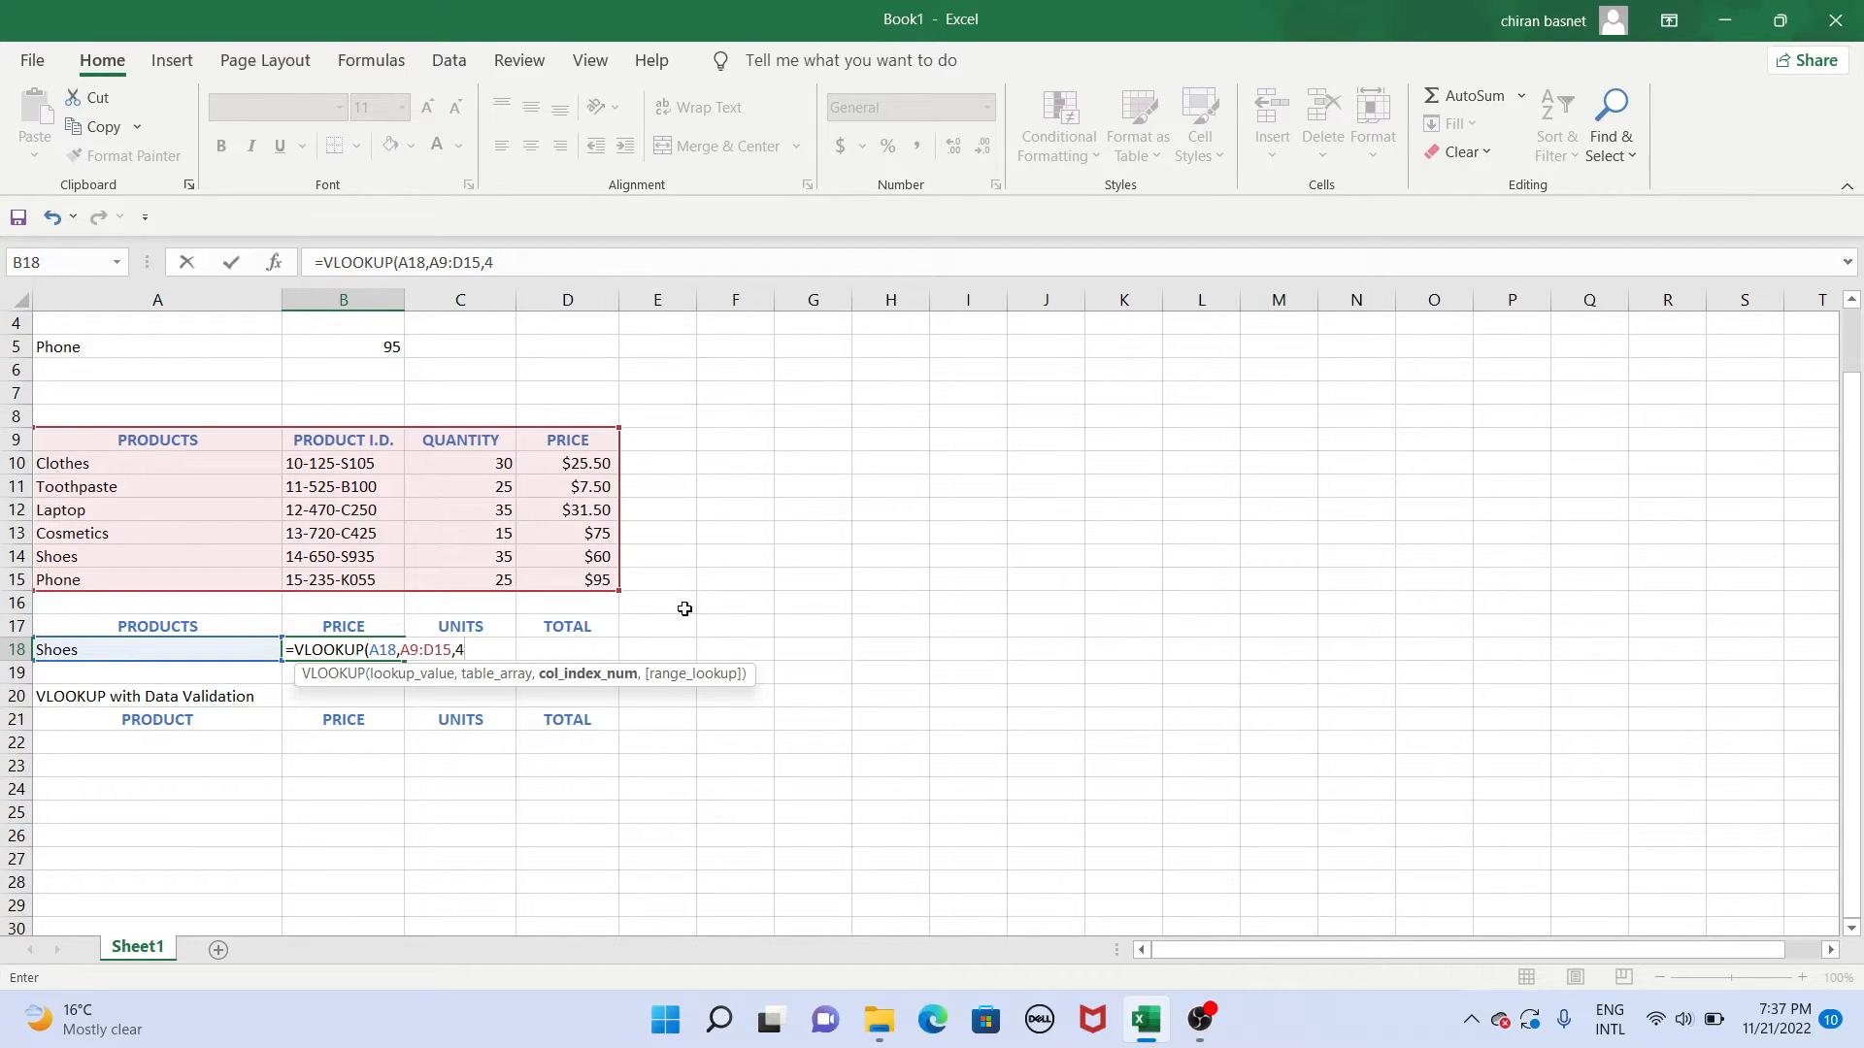
{"action": "type", "text": ","}
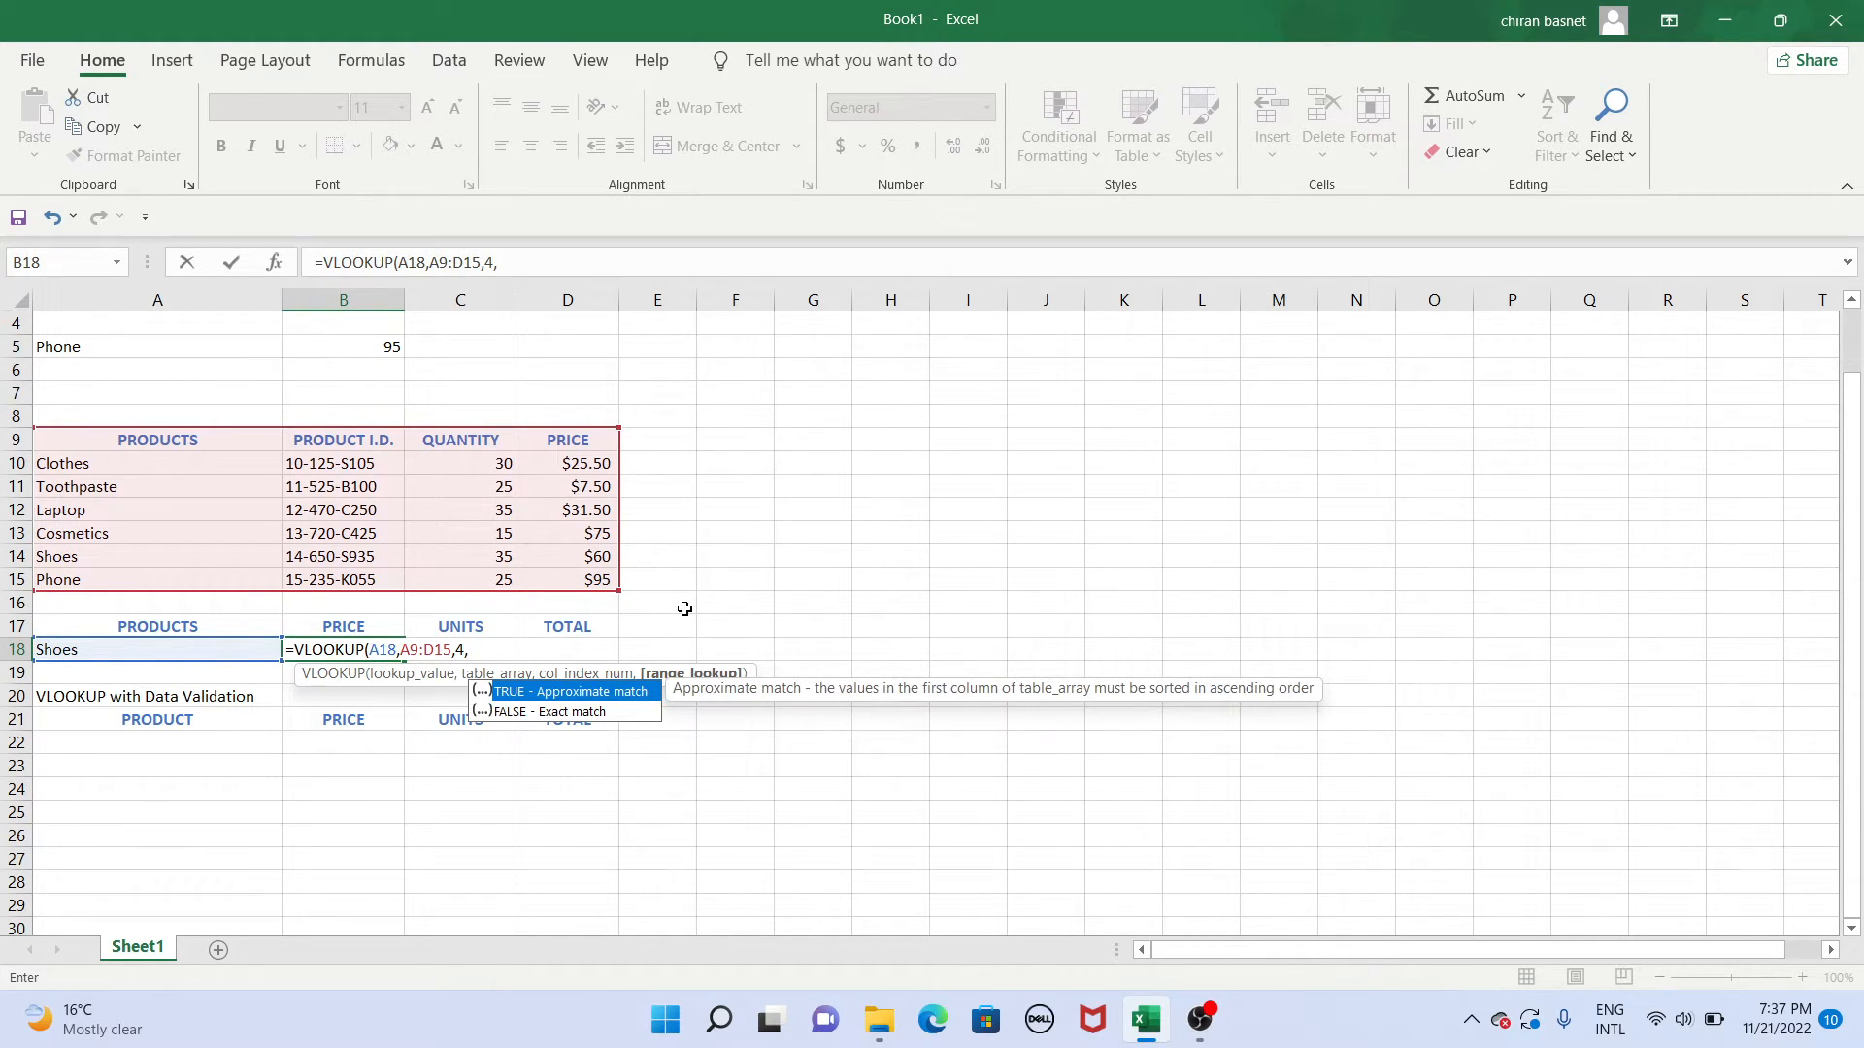
{"action": "type", "text": "0)"}
{"action": "key", "text": "Return"}
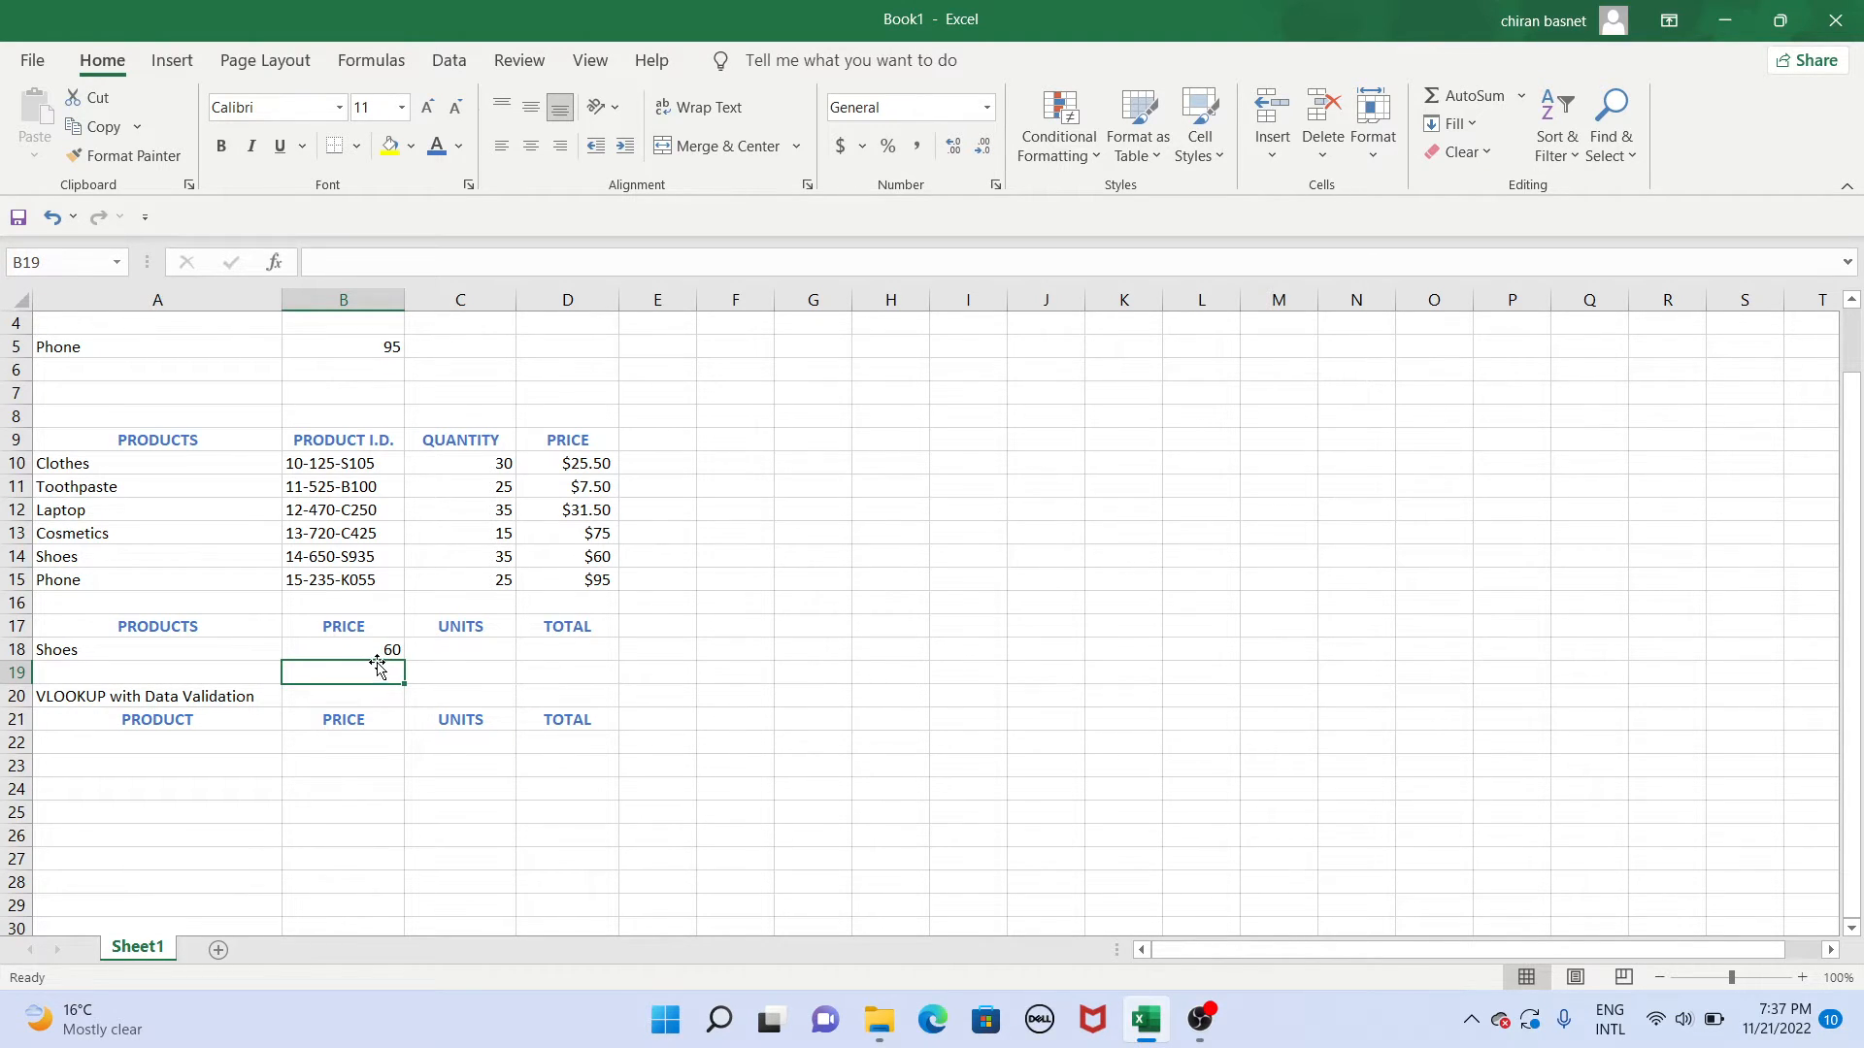
Enter 6 units in C18 and calculate the total in D18 with the formula =B18*C18.
{"action": "left_click", "coordinate": [457, 644]}
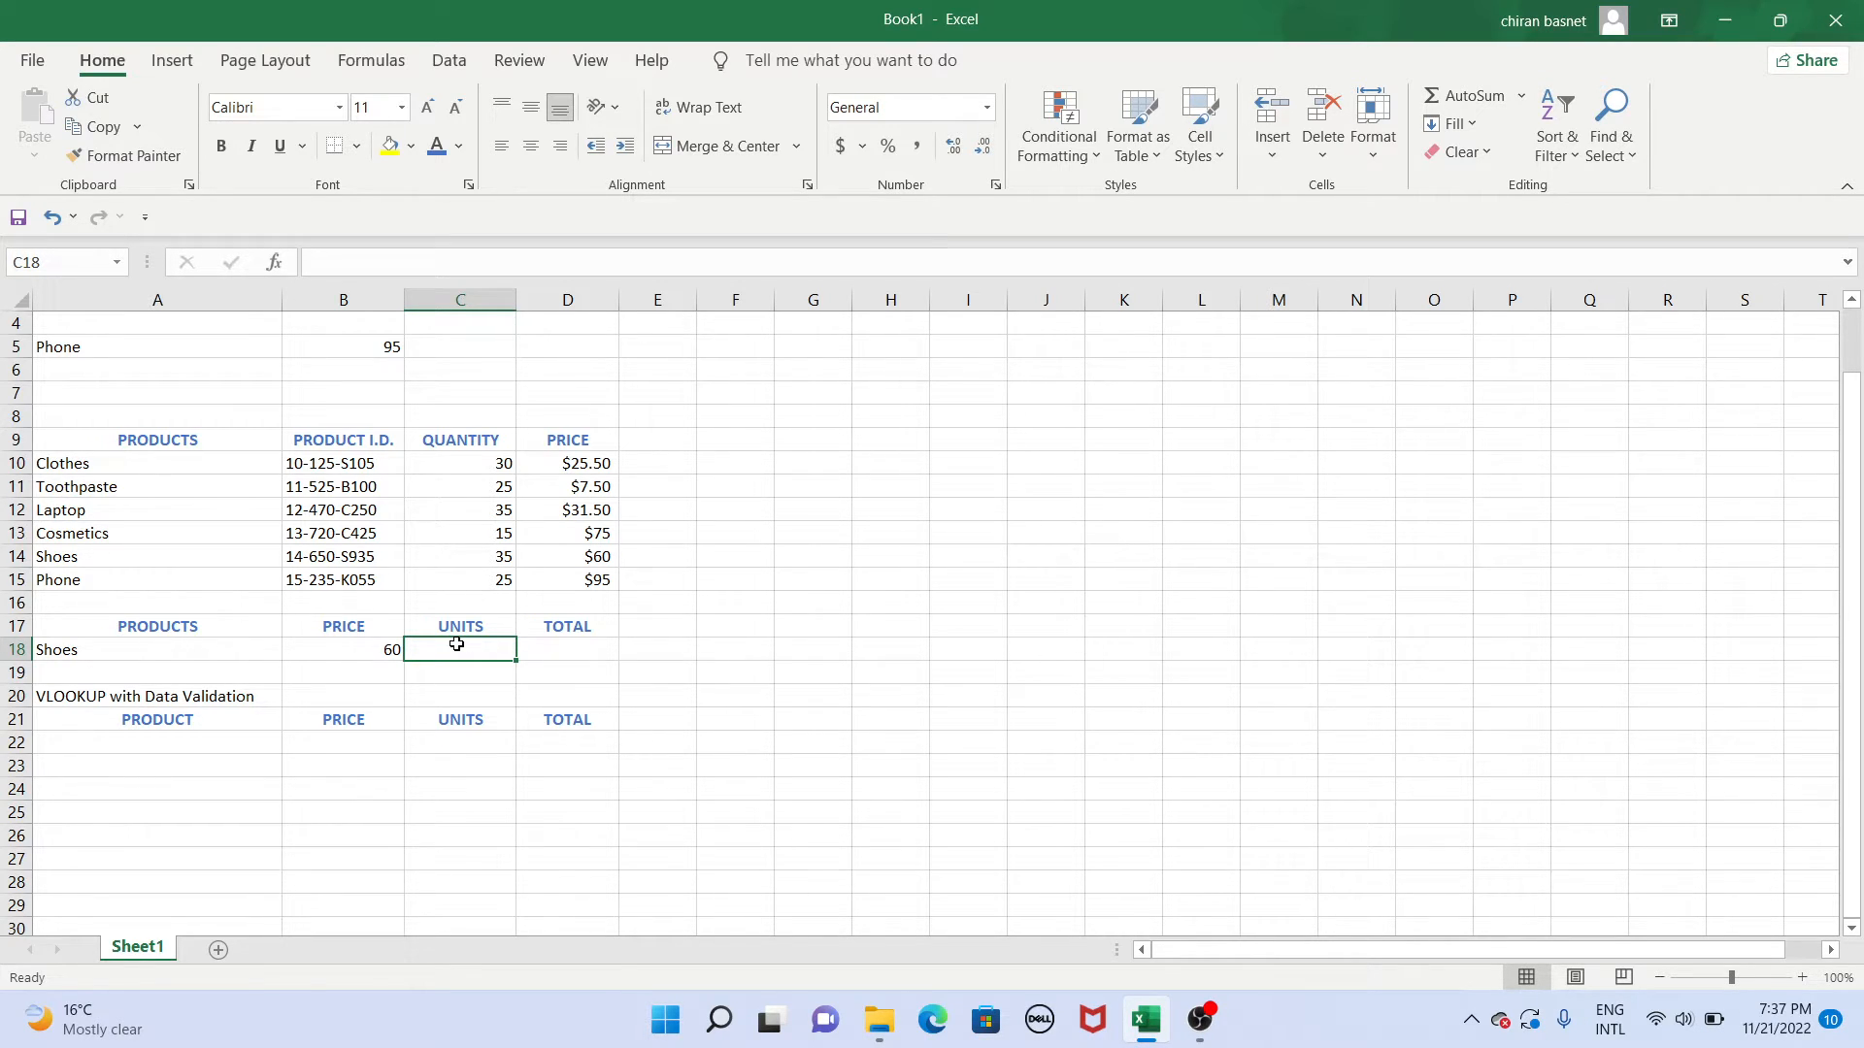
{"action": "type", "text": "6"}
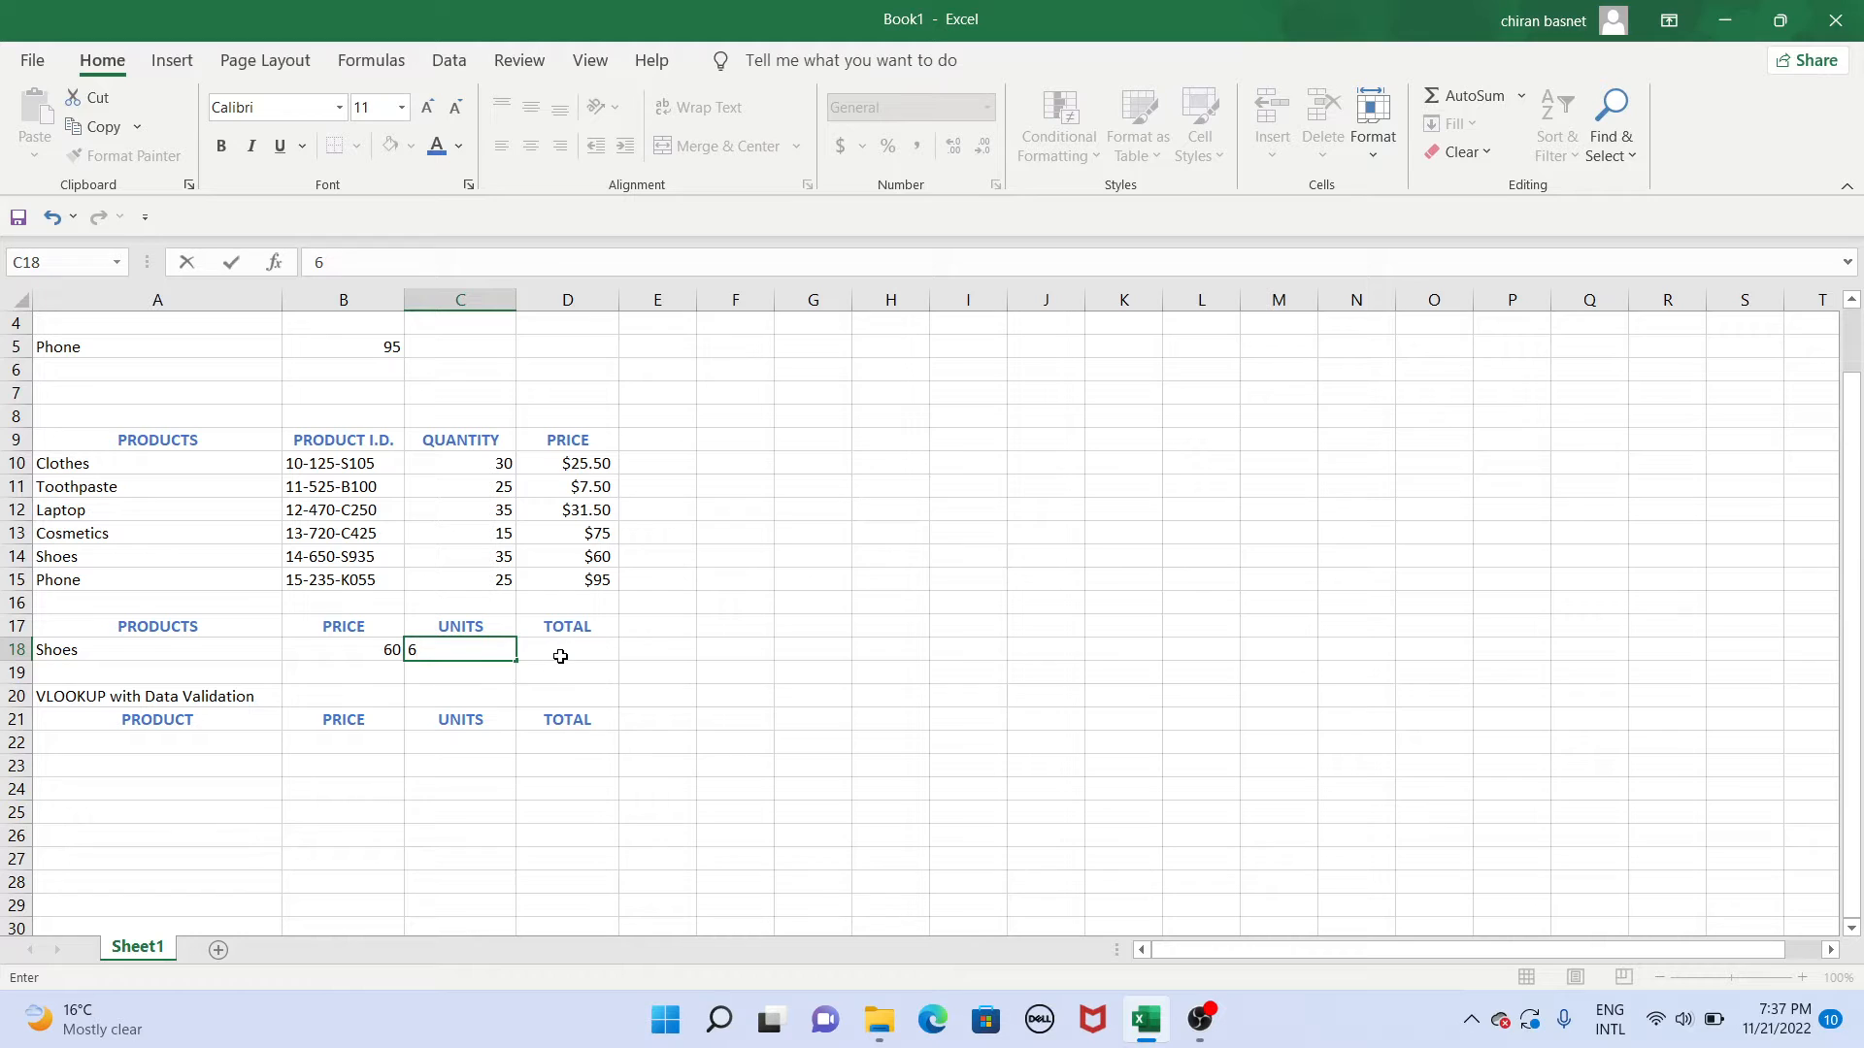
{"action": "left_click", "coordinate": [560, 658]}
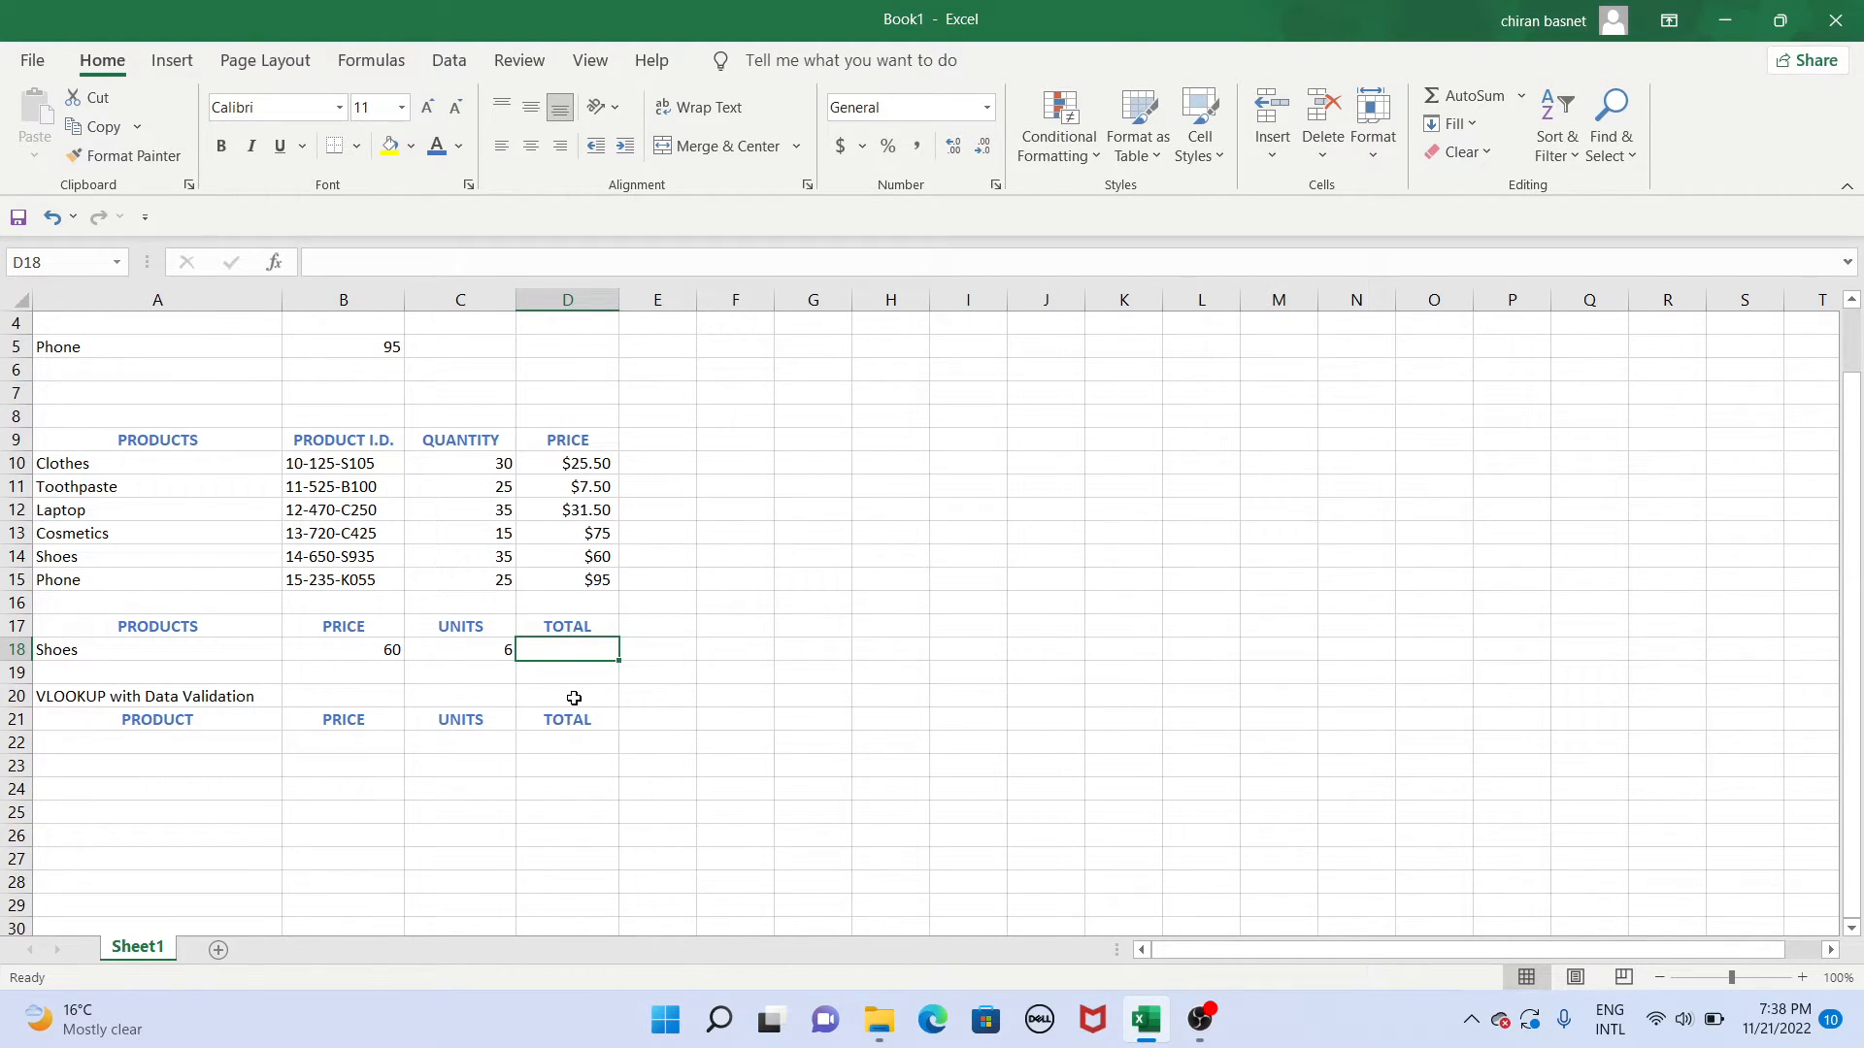
{"action": "type", "text": "="}
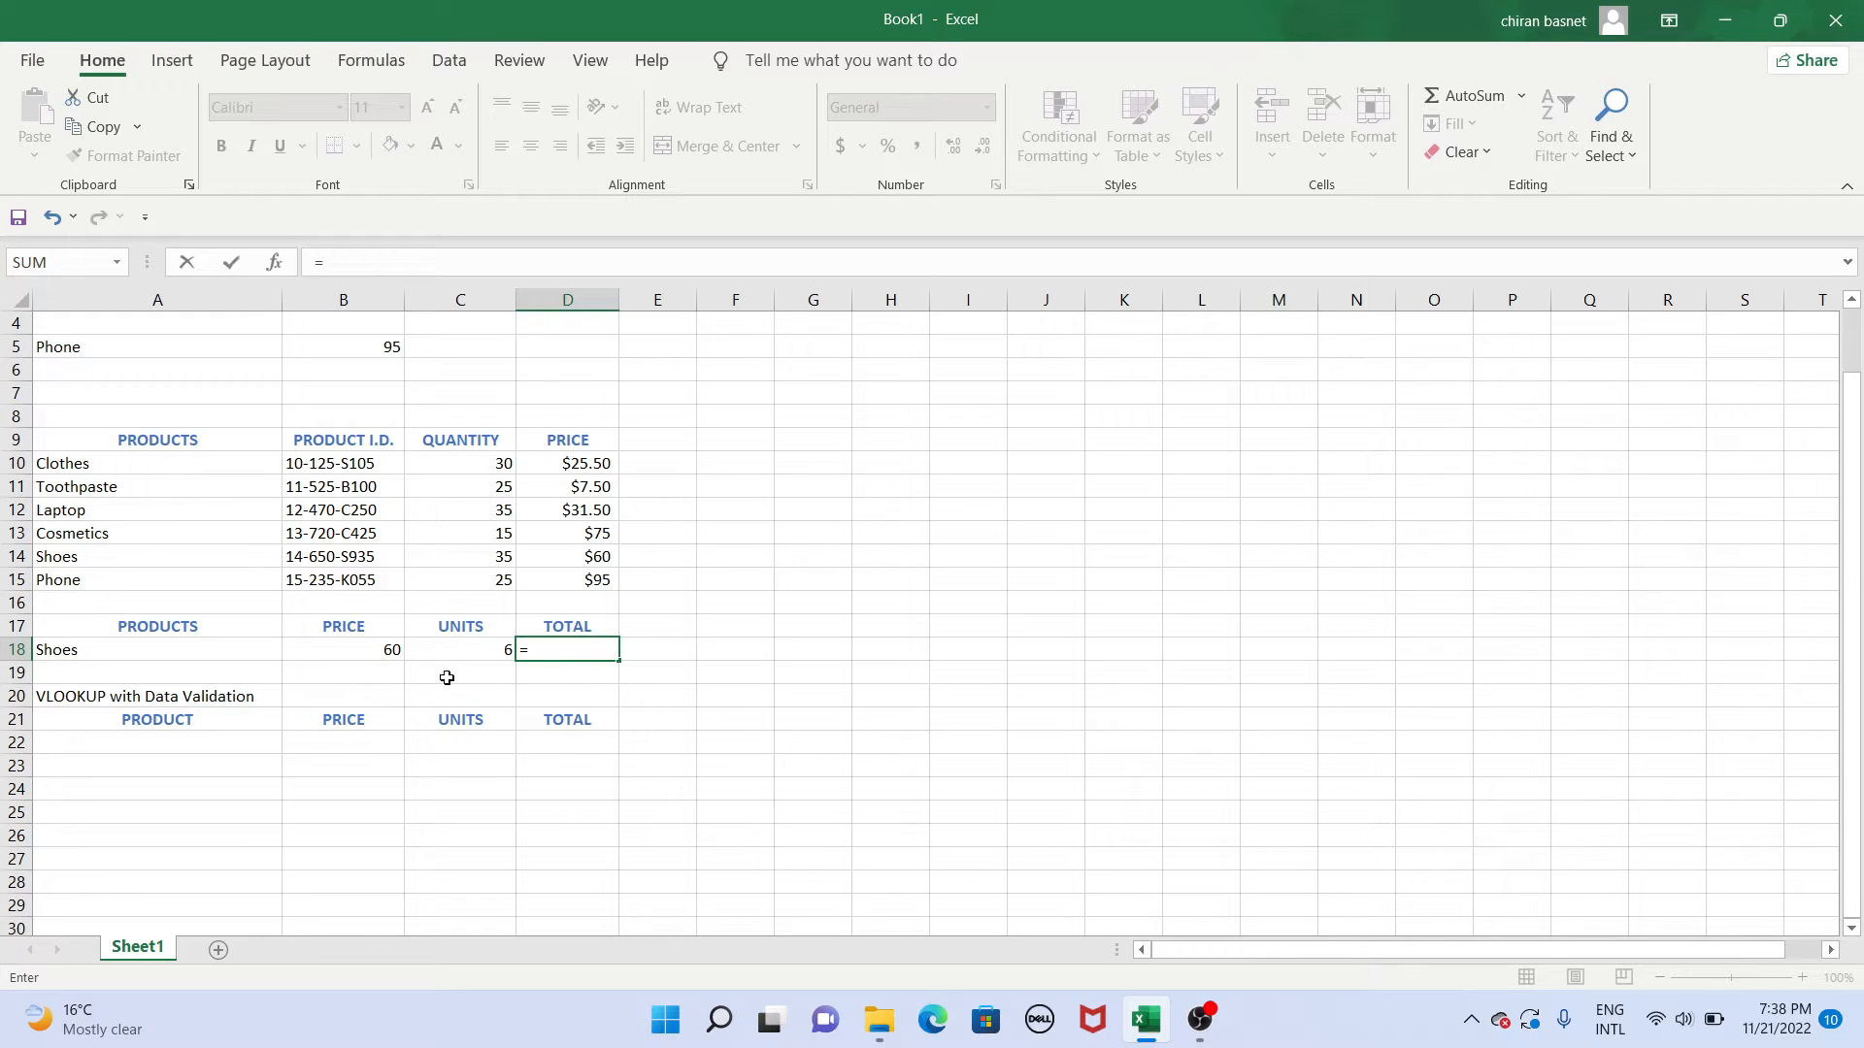
{"action": "left_click", "coordinate": [373, 651]}
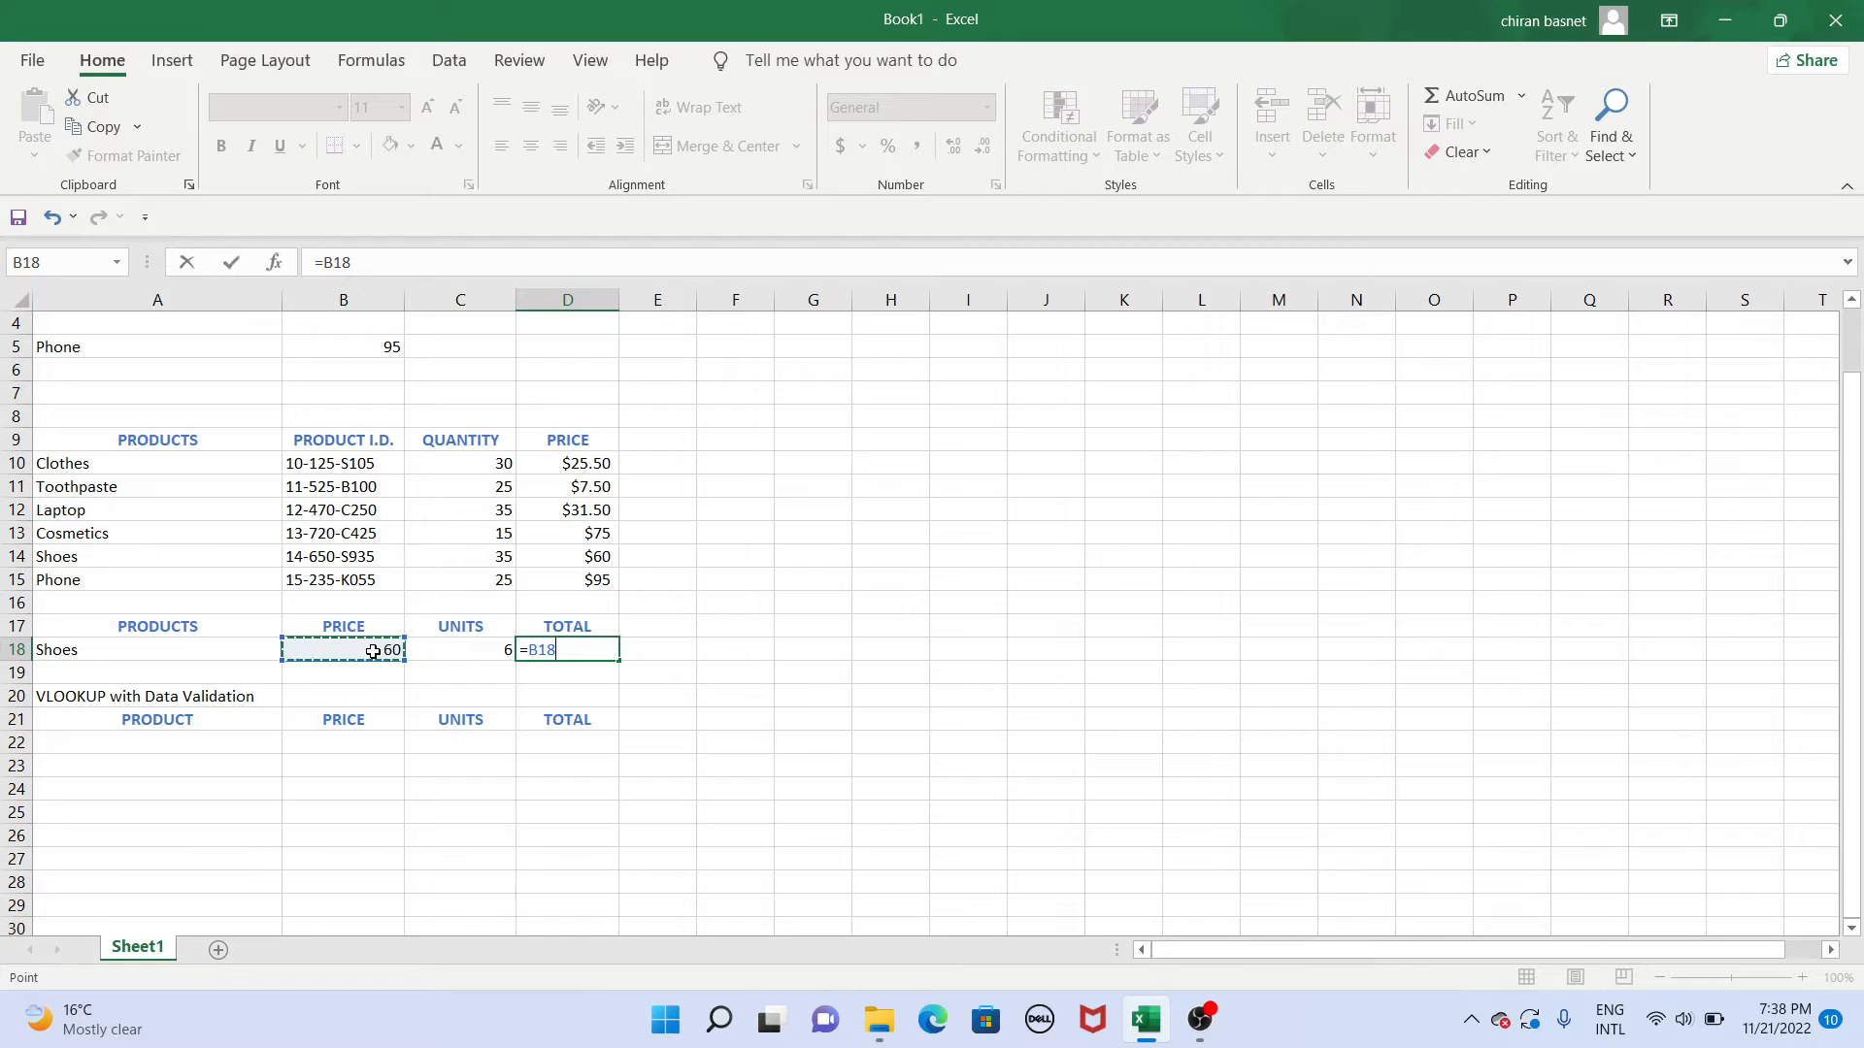
{"action": "type", "text": "*"}
{"action": "left_click", "coordinate": [491, 650]}
{"action": "key", "text": "Return"}
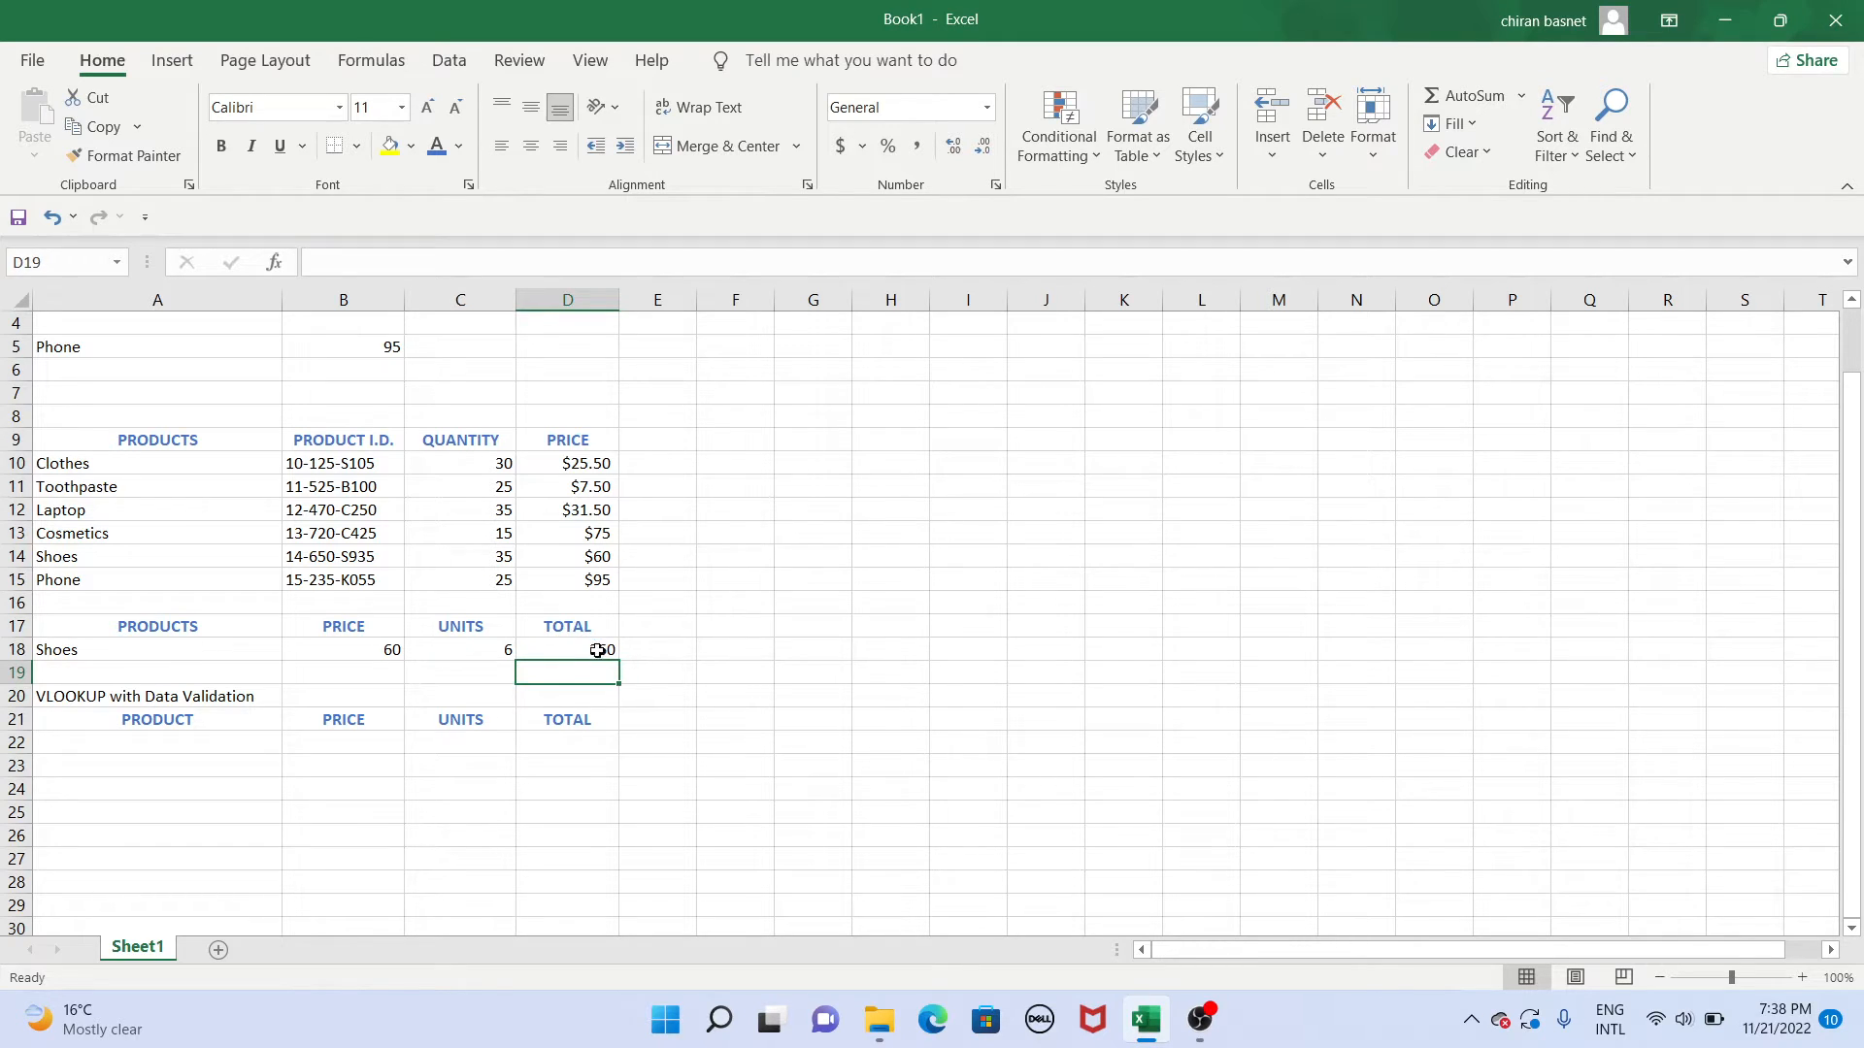
Change the product in A18 to Clothes to test the price and total formulas.
{"action": "left_click", "coordinate": [241, 649]}
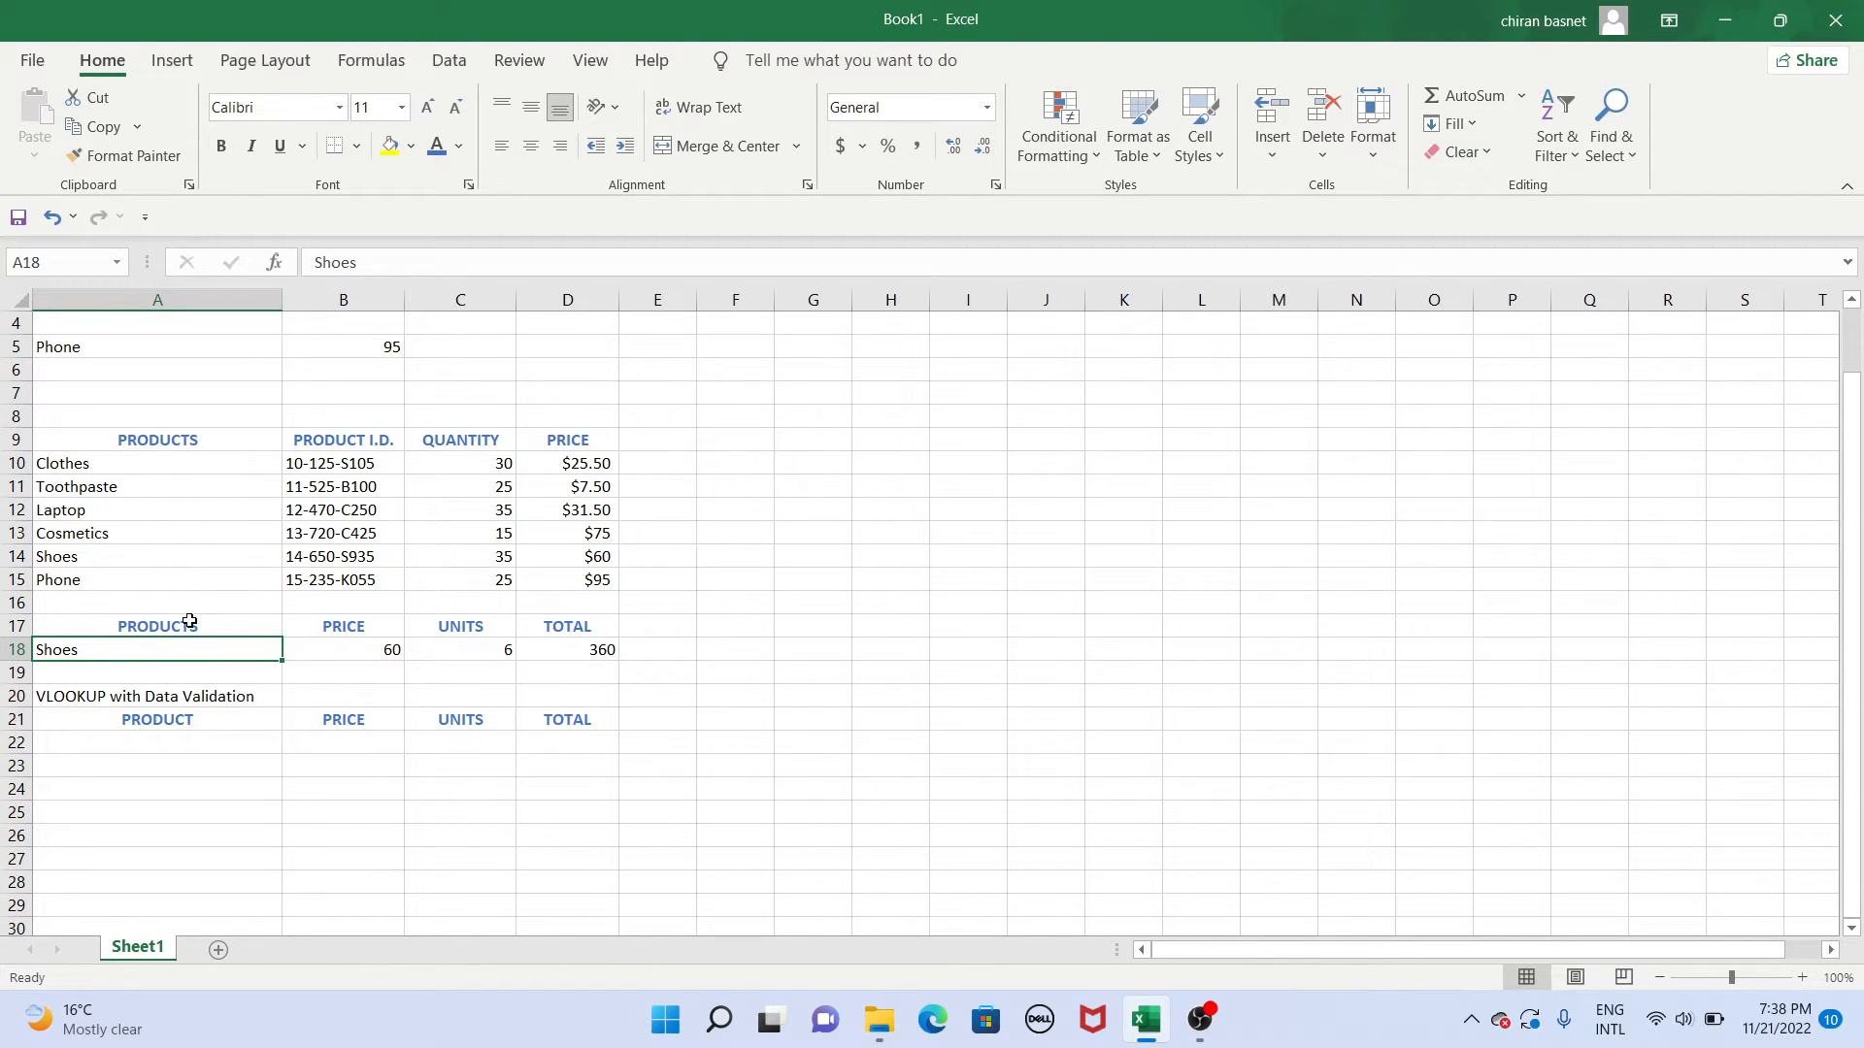
{"action": "key", "text": "BackSpace"}
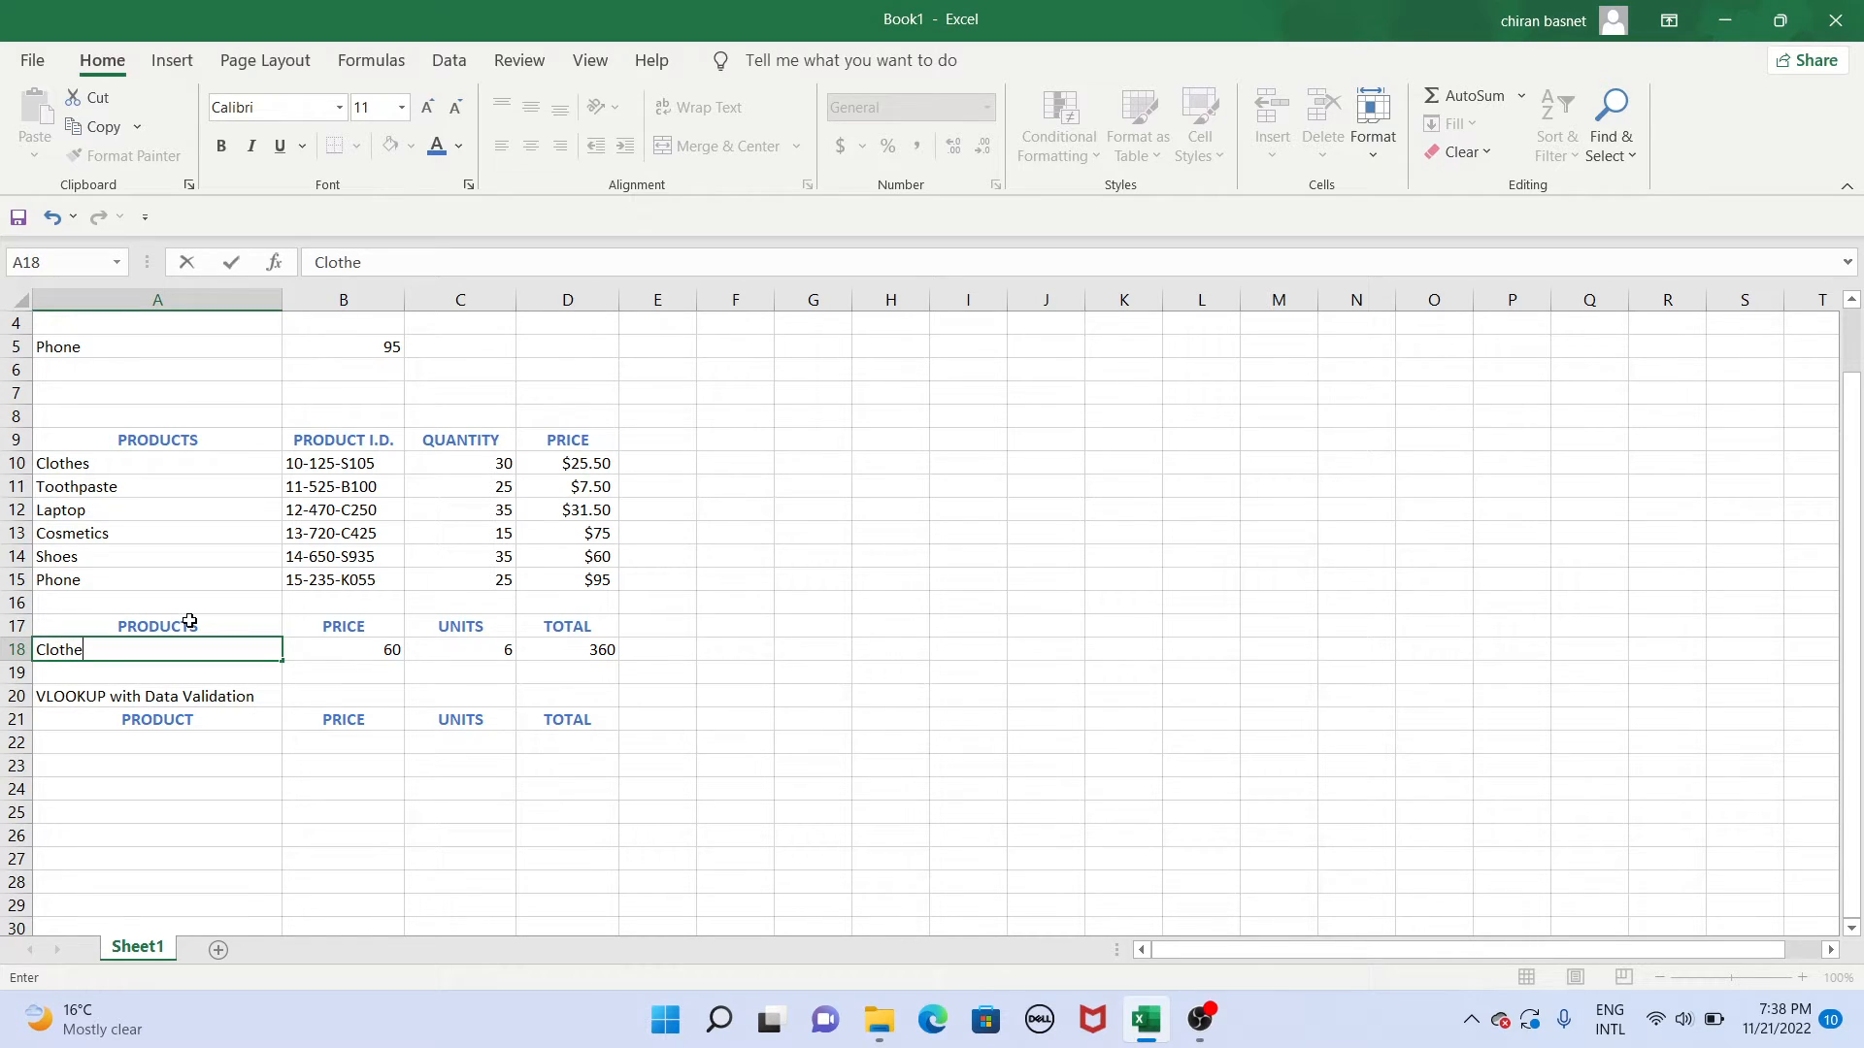
{"action": "key", "text": "Return"}
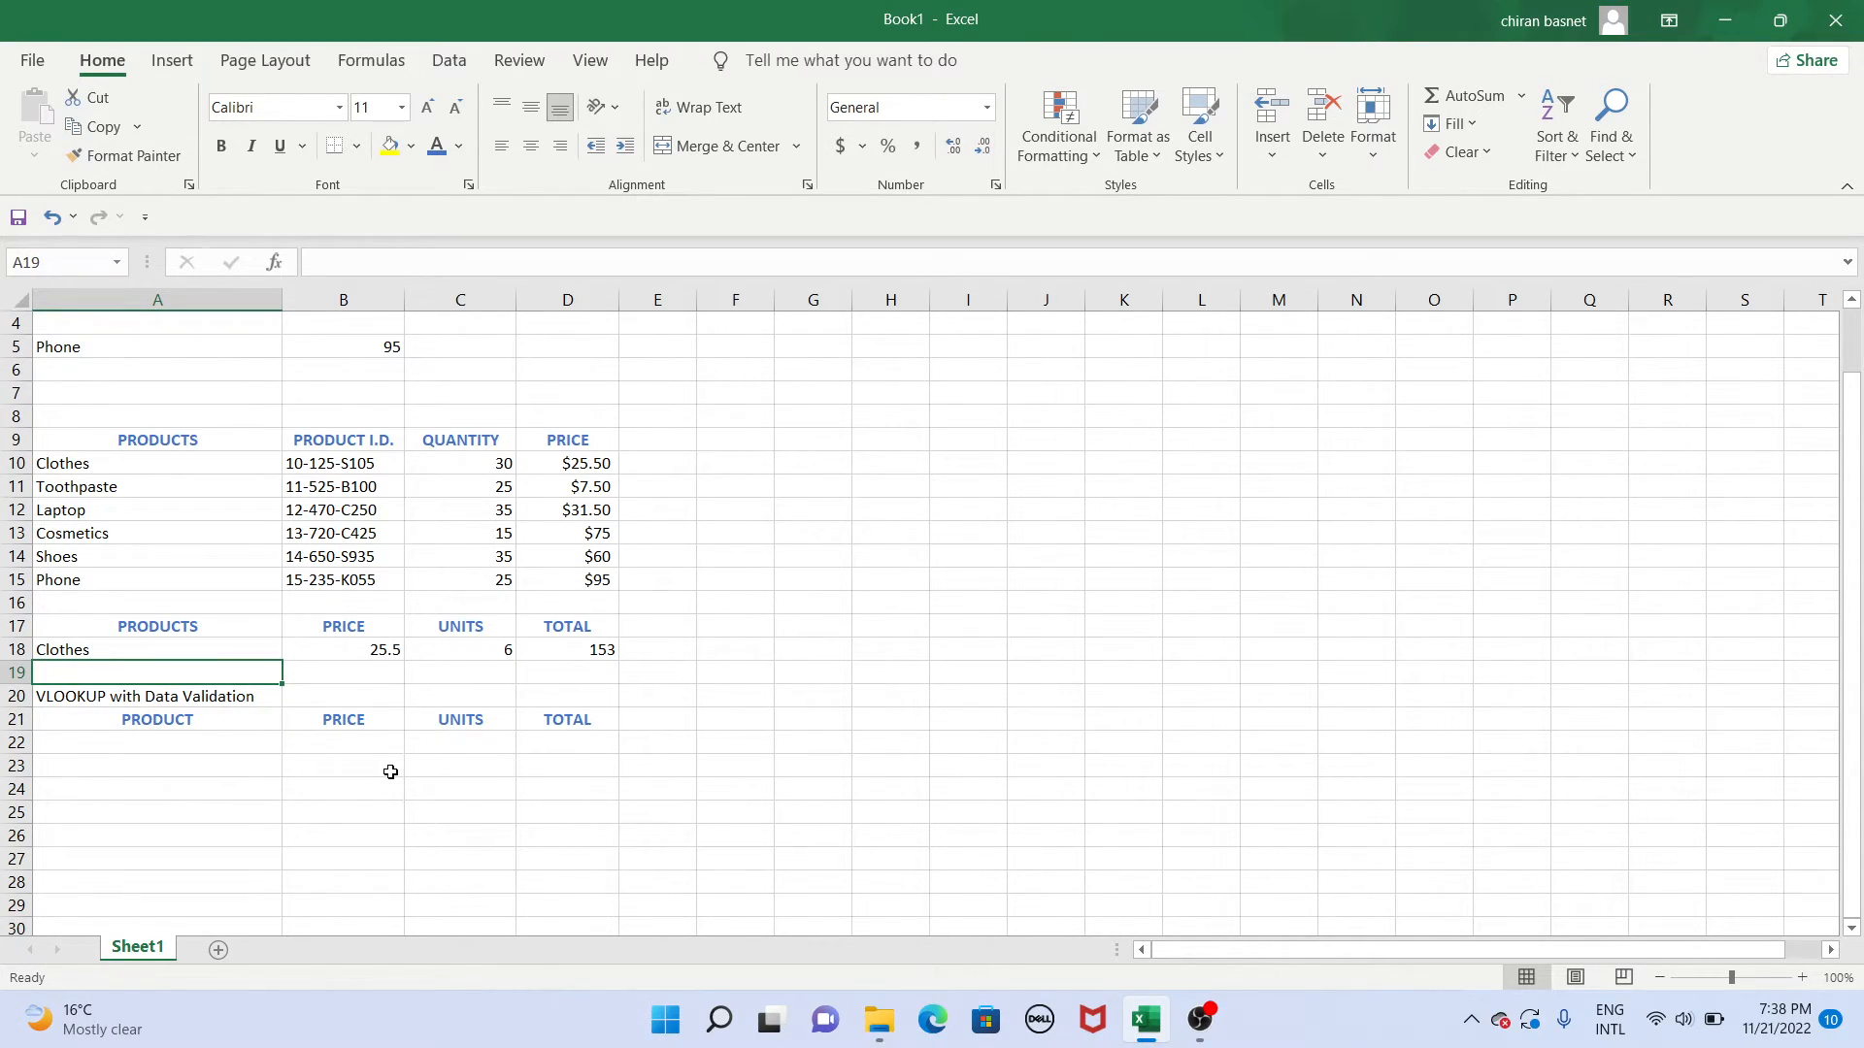
Add list data validation to product cell A22, using the product names in $A$10:$A$15 as the source.
{"action": "left_click", "coordinate": [204, 749]}
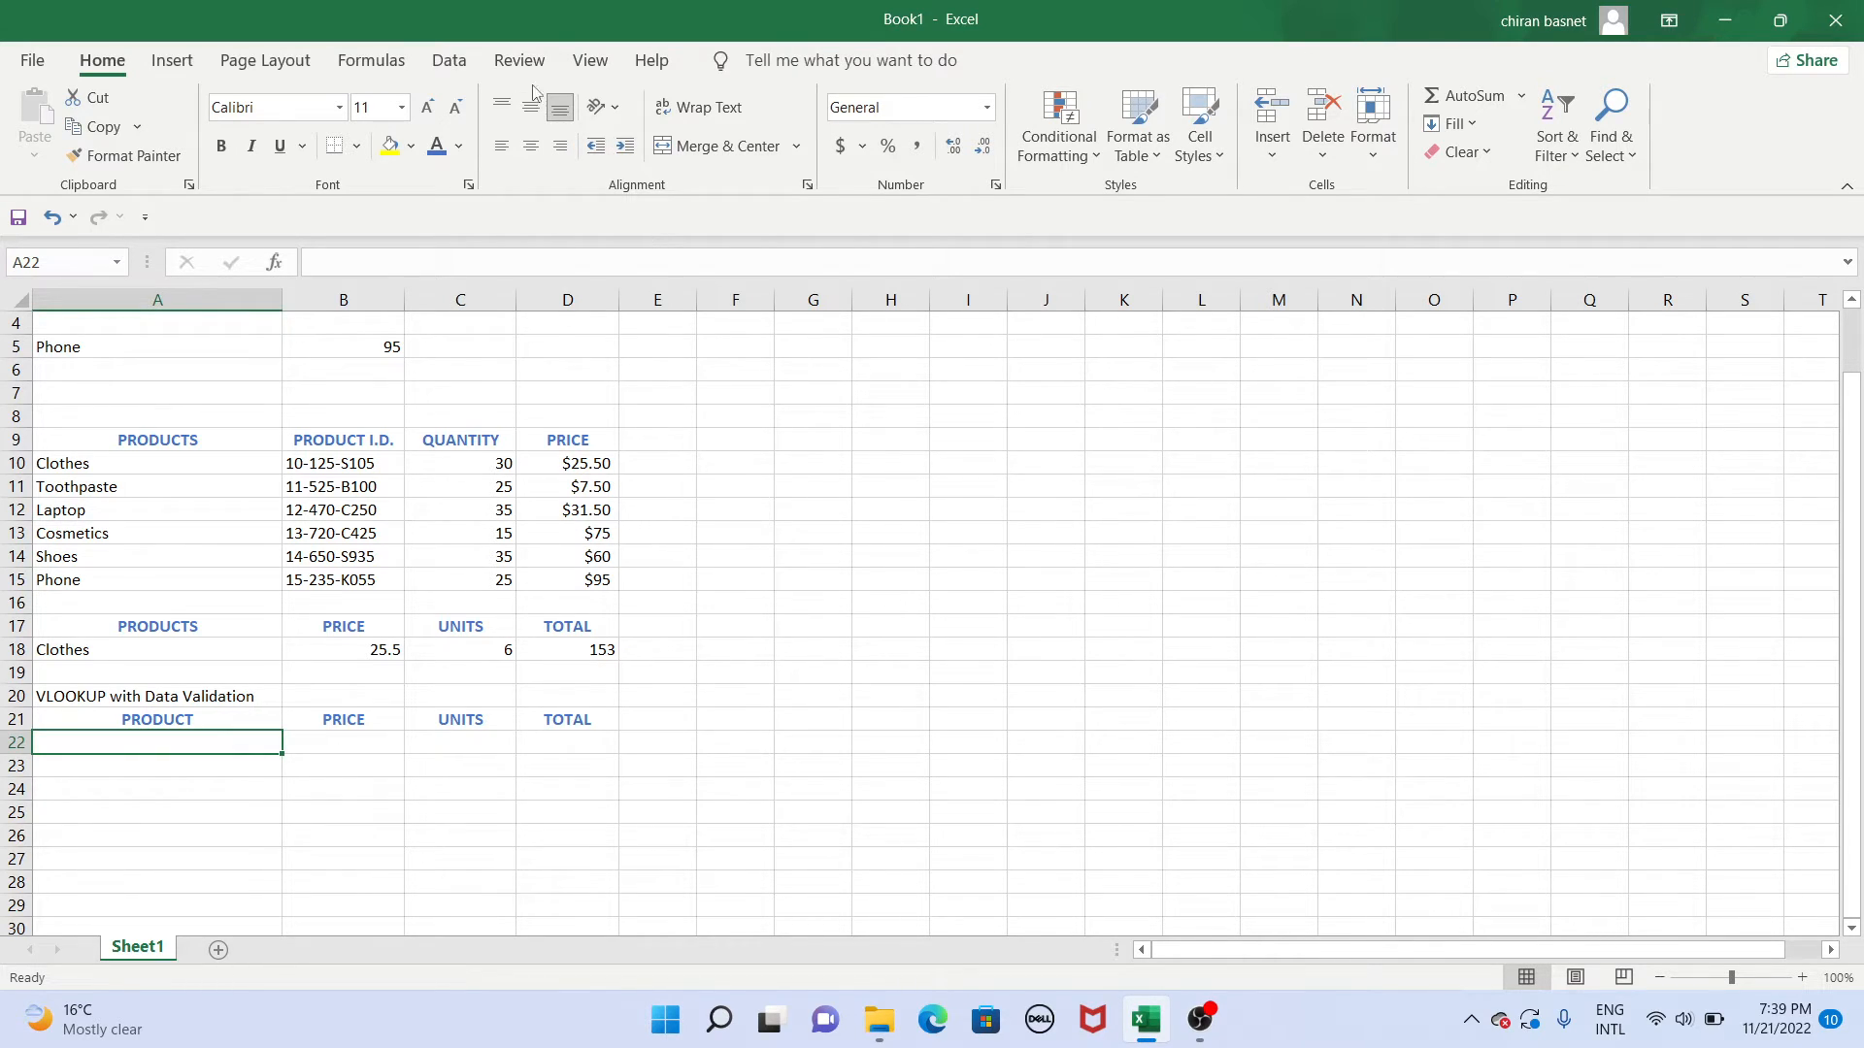
{"action": "left_click", "coordinate": [452, 62]}
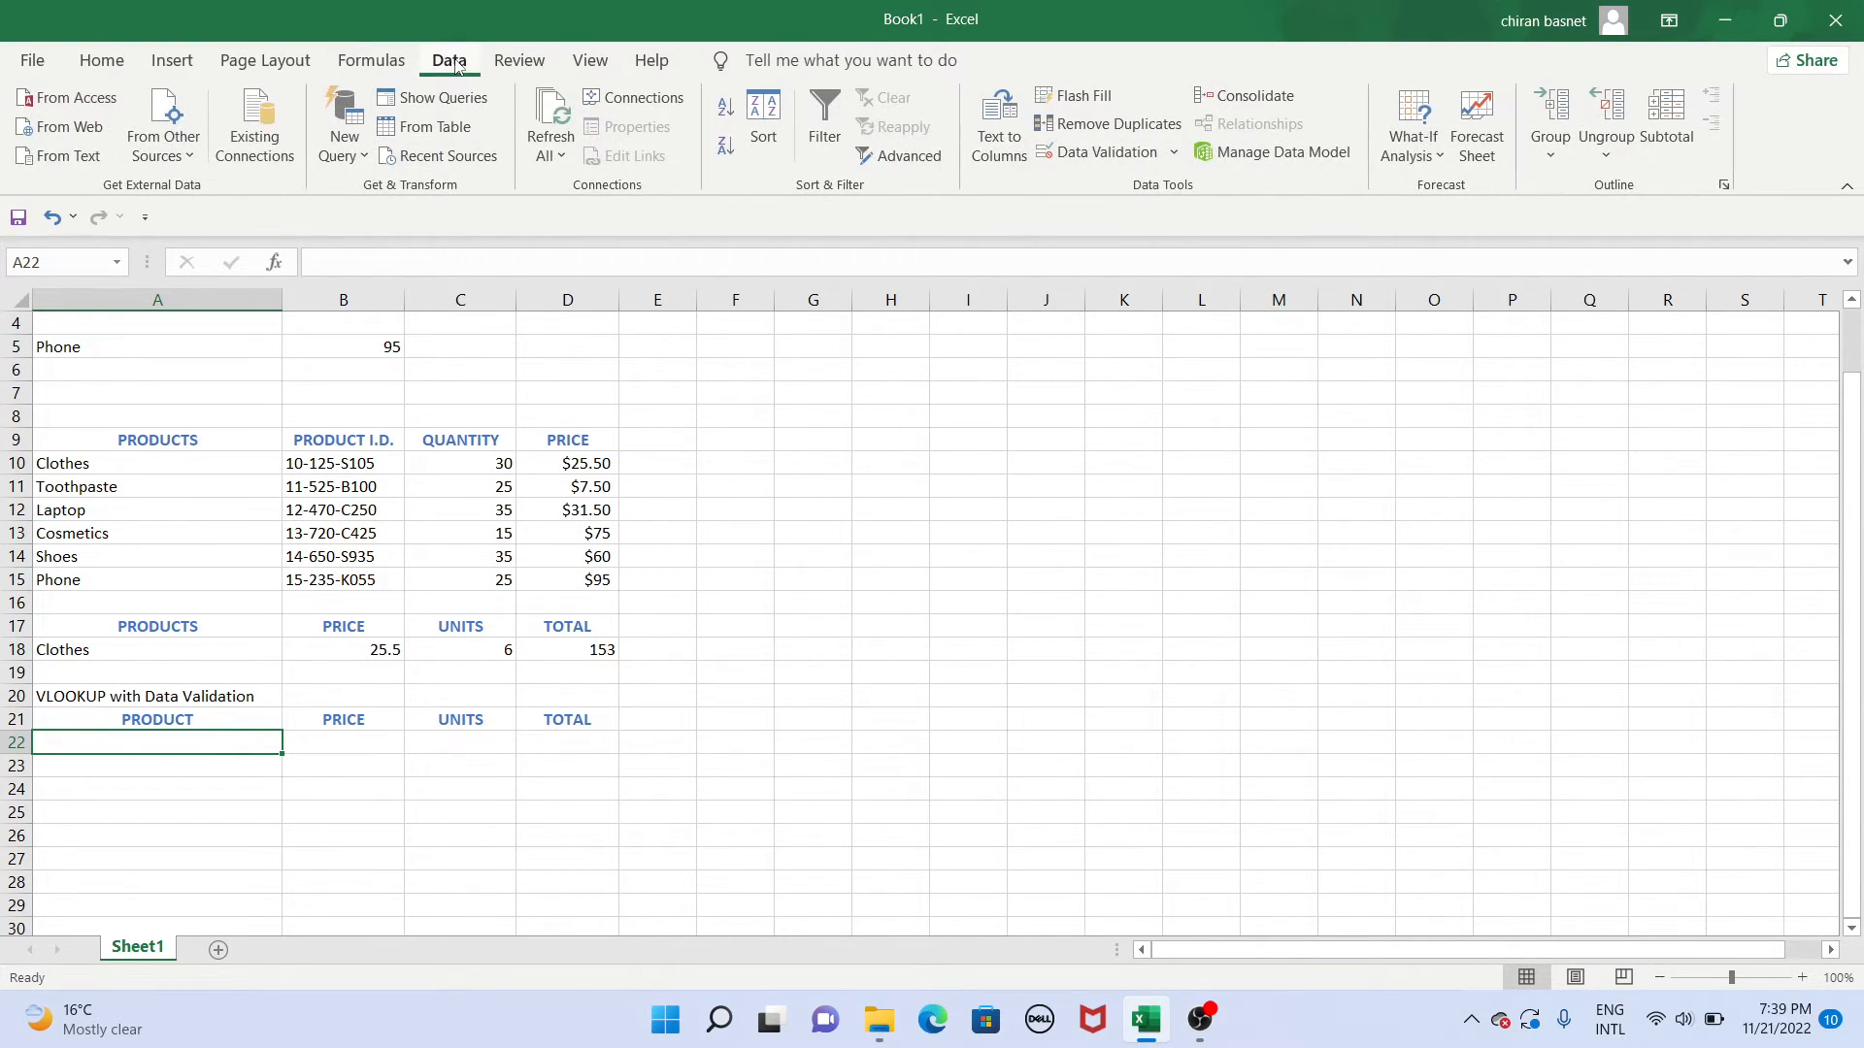
{"action": "left_click", "coordinate": [1100, 157]}
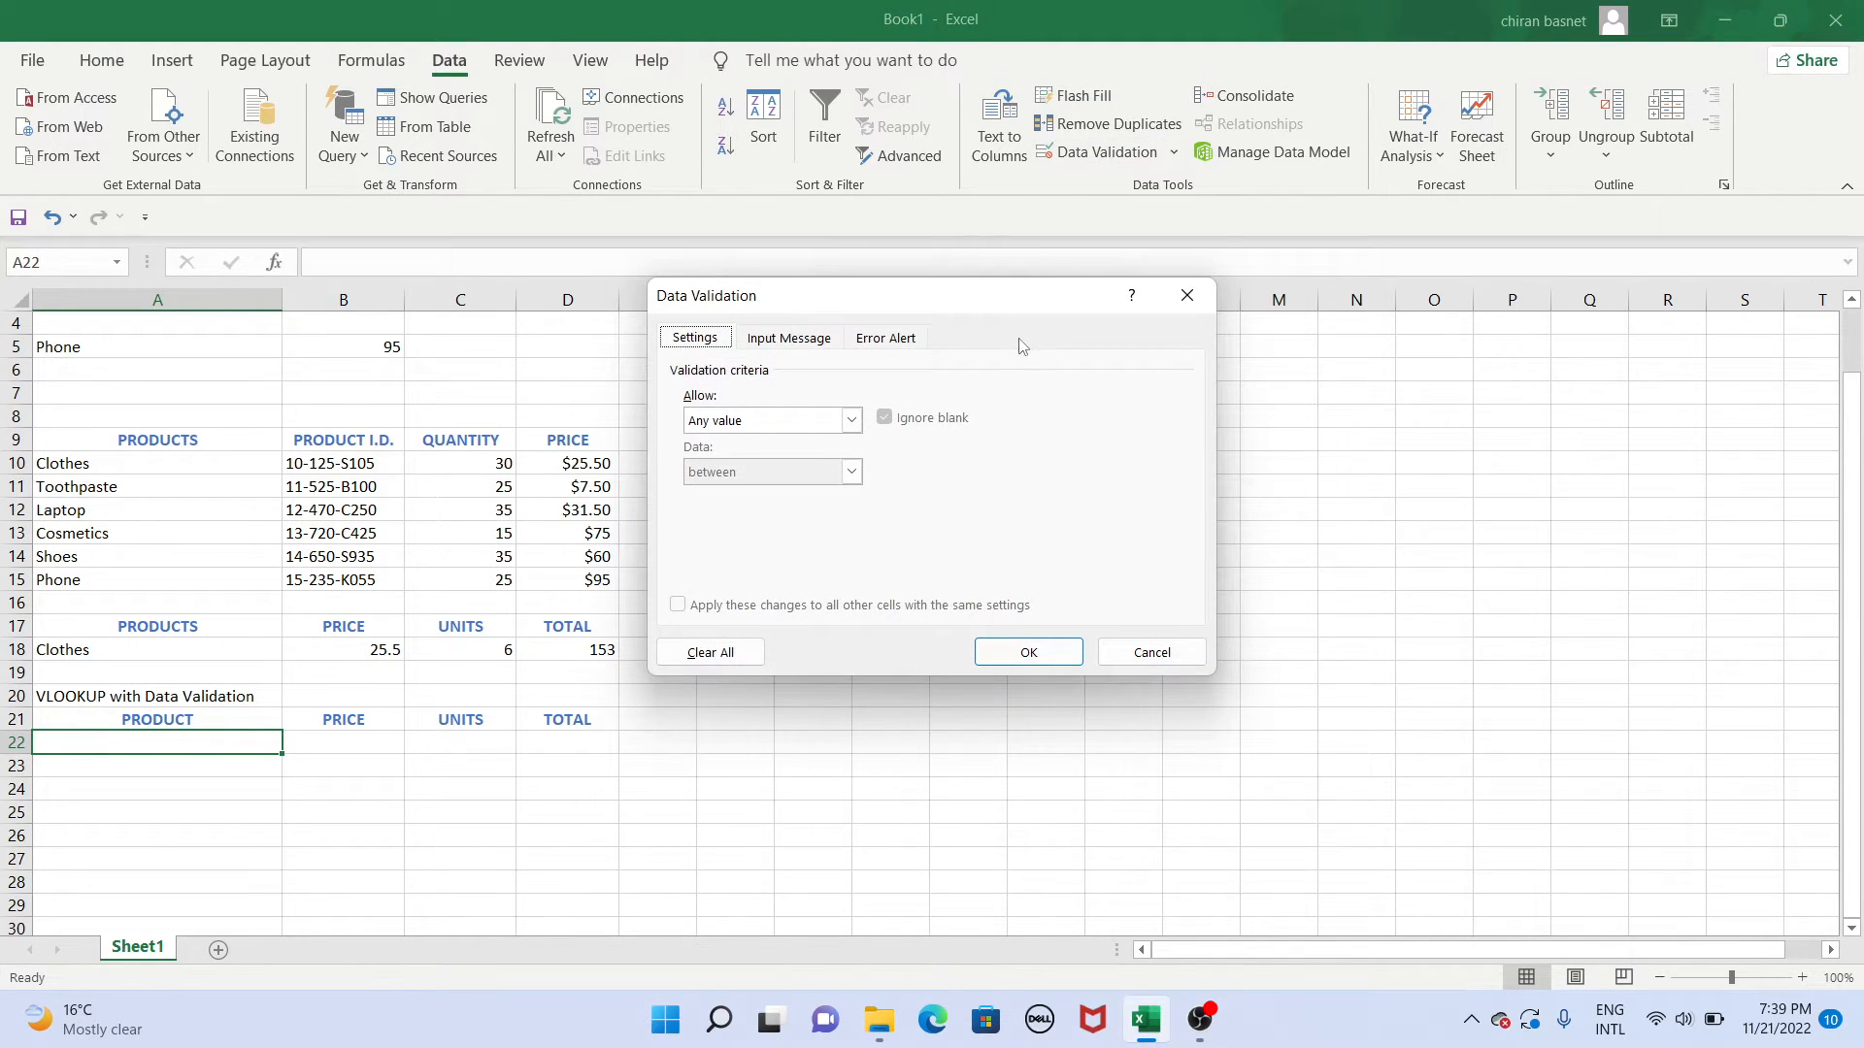
{"action": "left_click", "coordinate": [852, 422]}
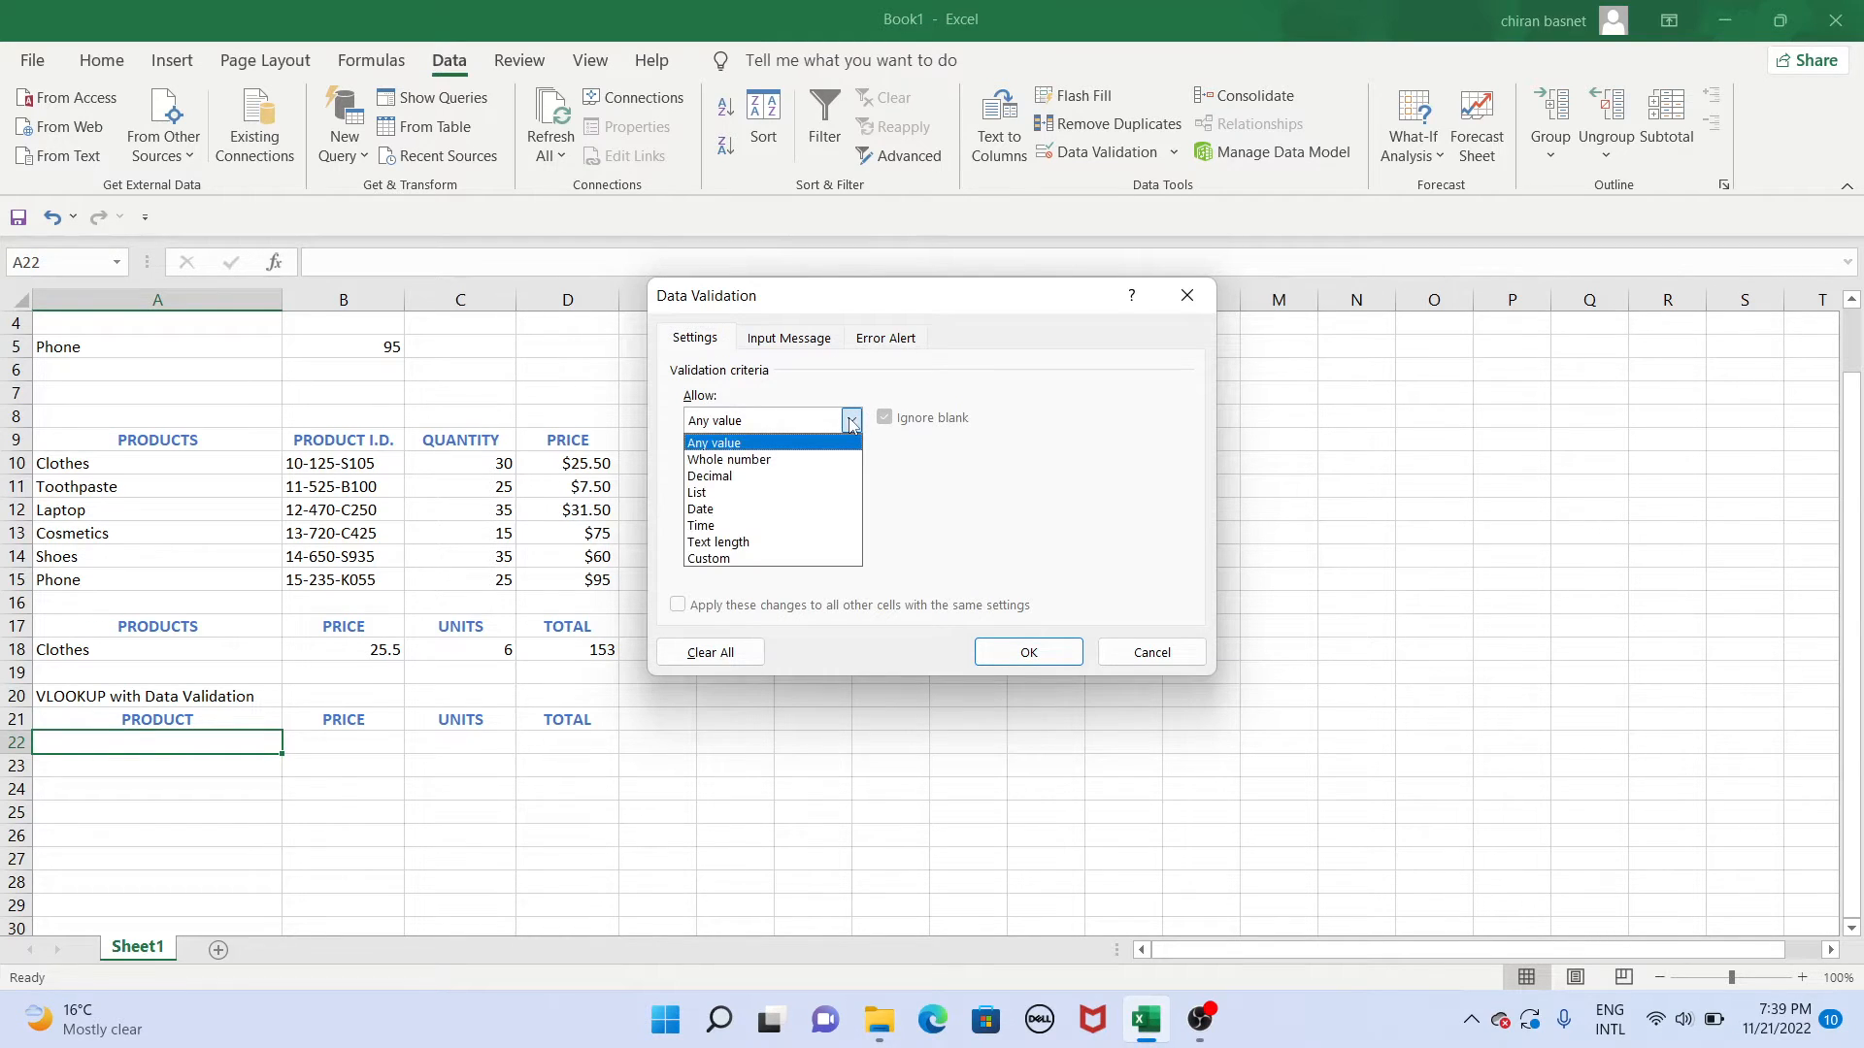
{"action": "left_click", "coordinate": [809, 493]}
{"action": "left_click", "coordinate": [886, 520]}
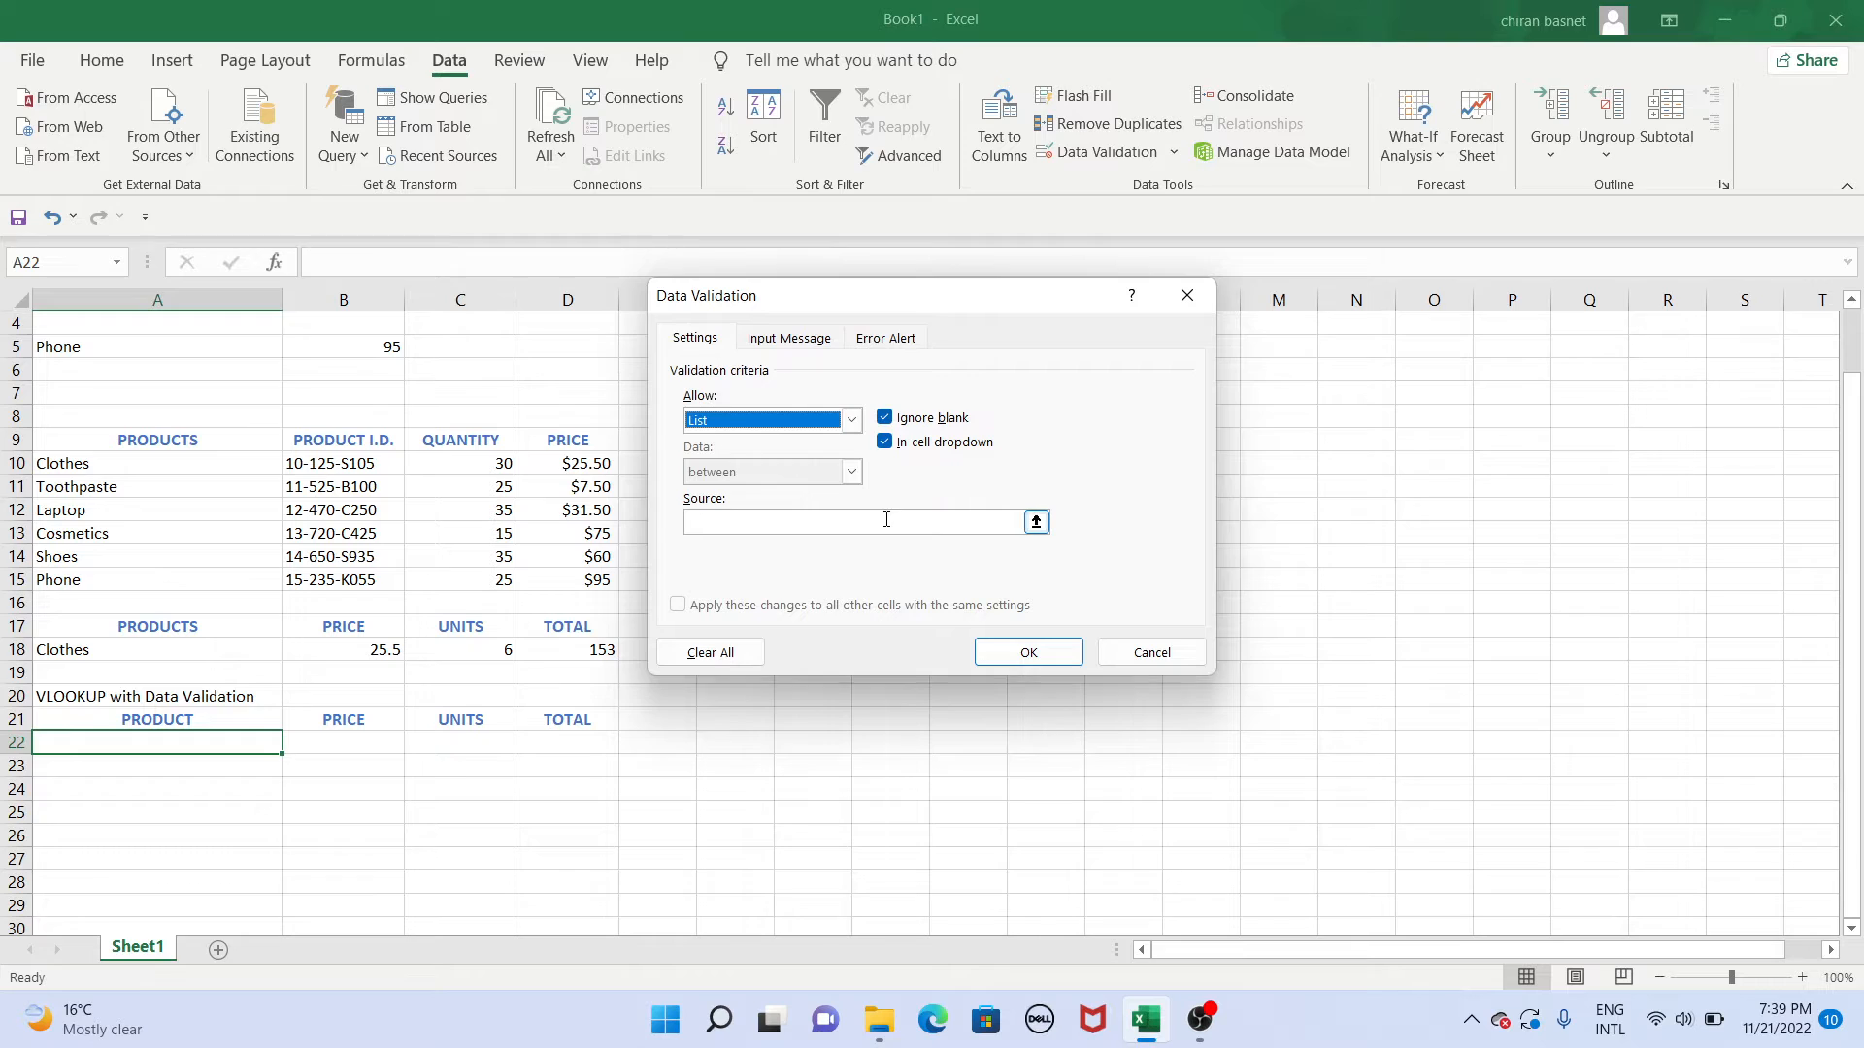
{"action": "left_click", "coordinate": [1037, 522]}
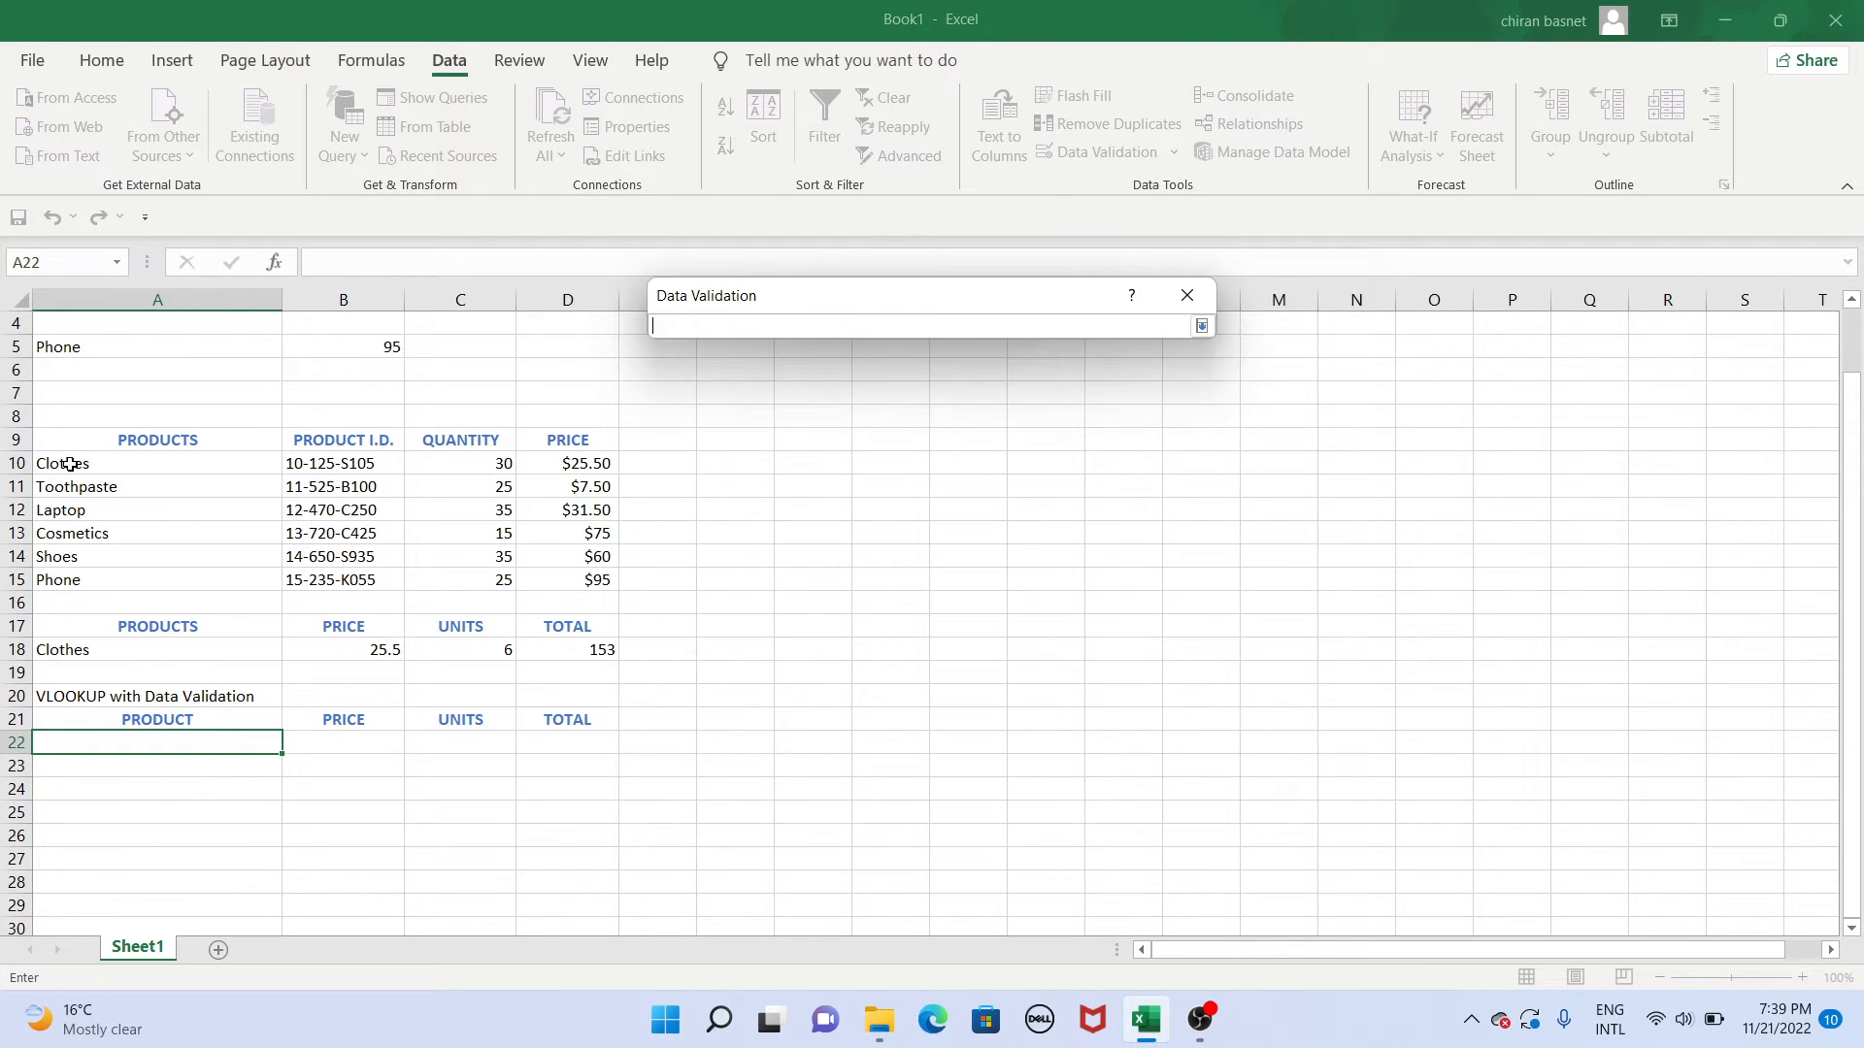
{"action": "left_click_drag", "start_coordinate": [70, 464], "coordinate": [108, 579]}
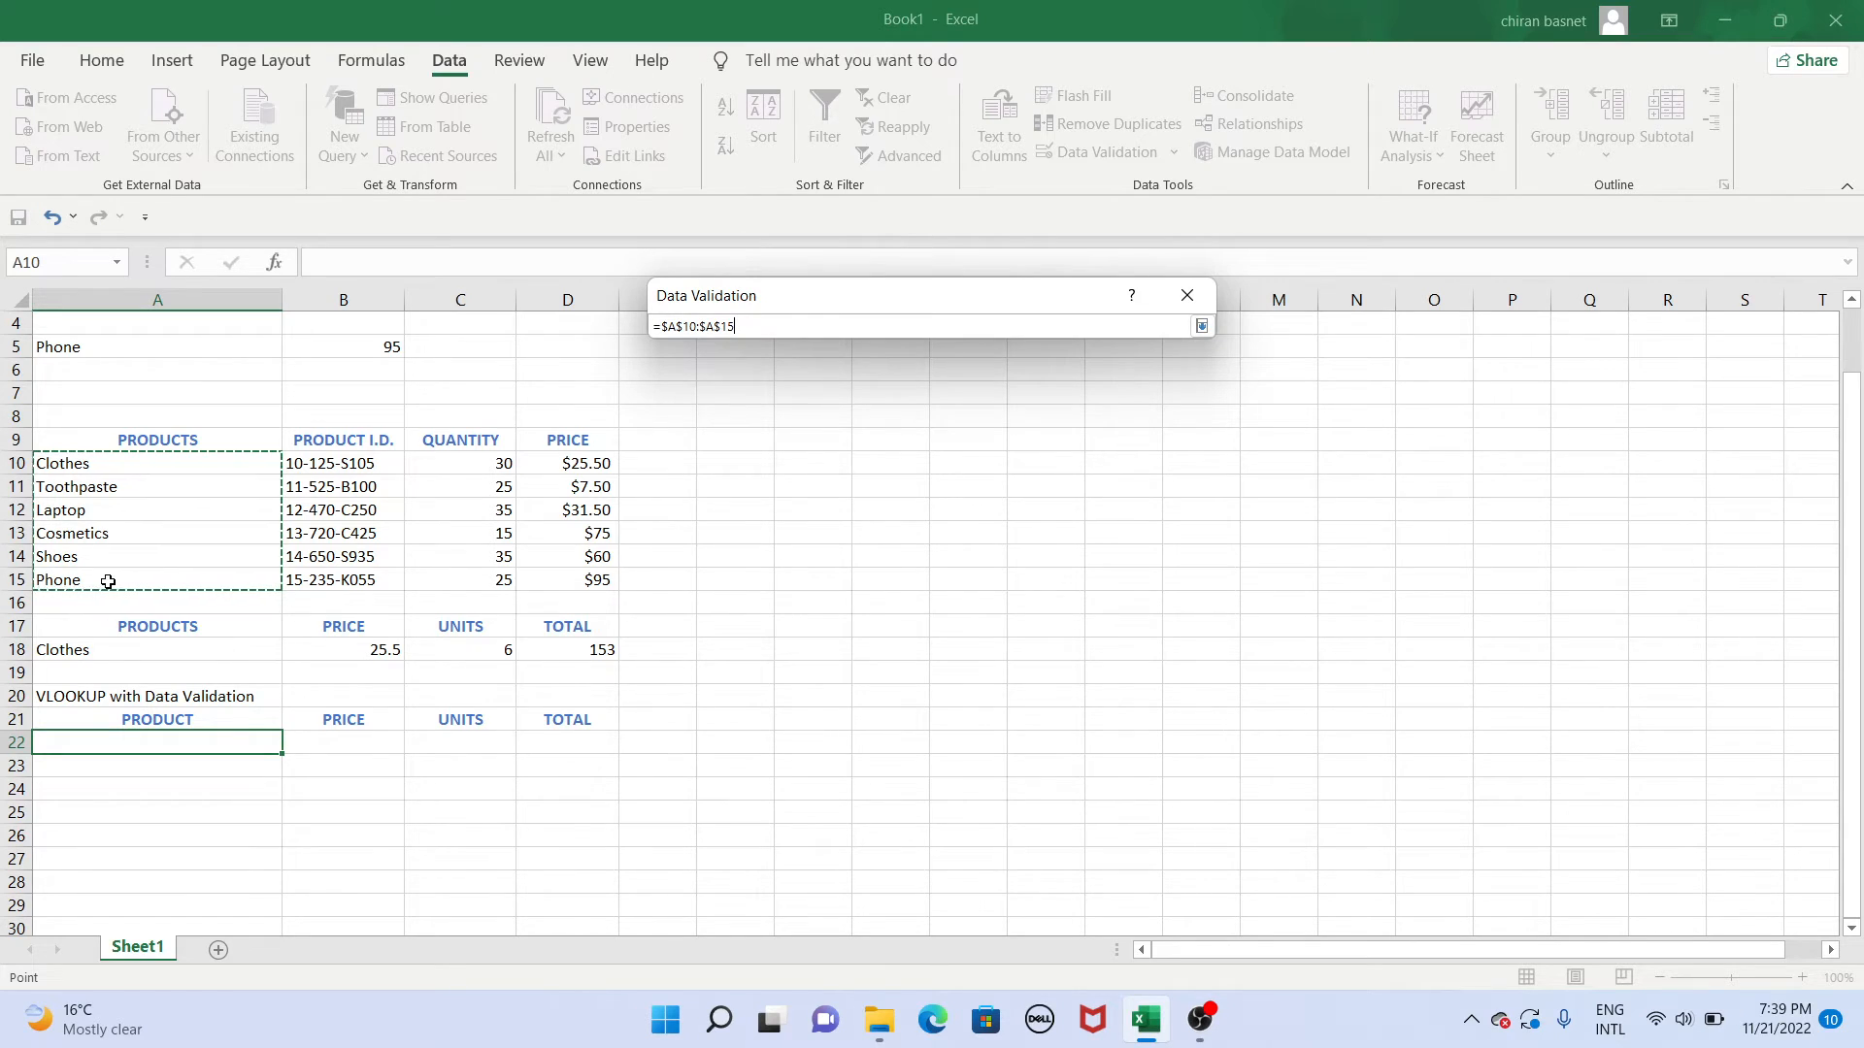
{"action": "key", "text": "Return"}
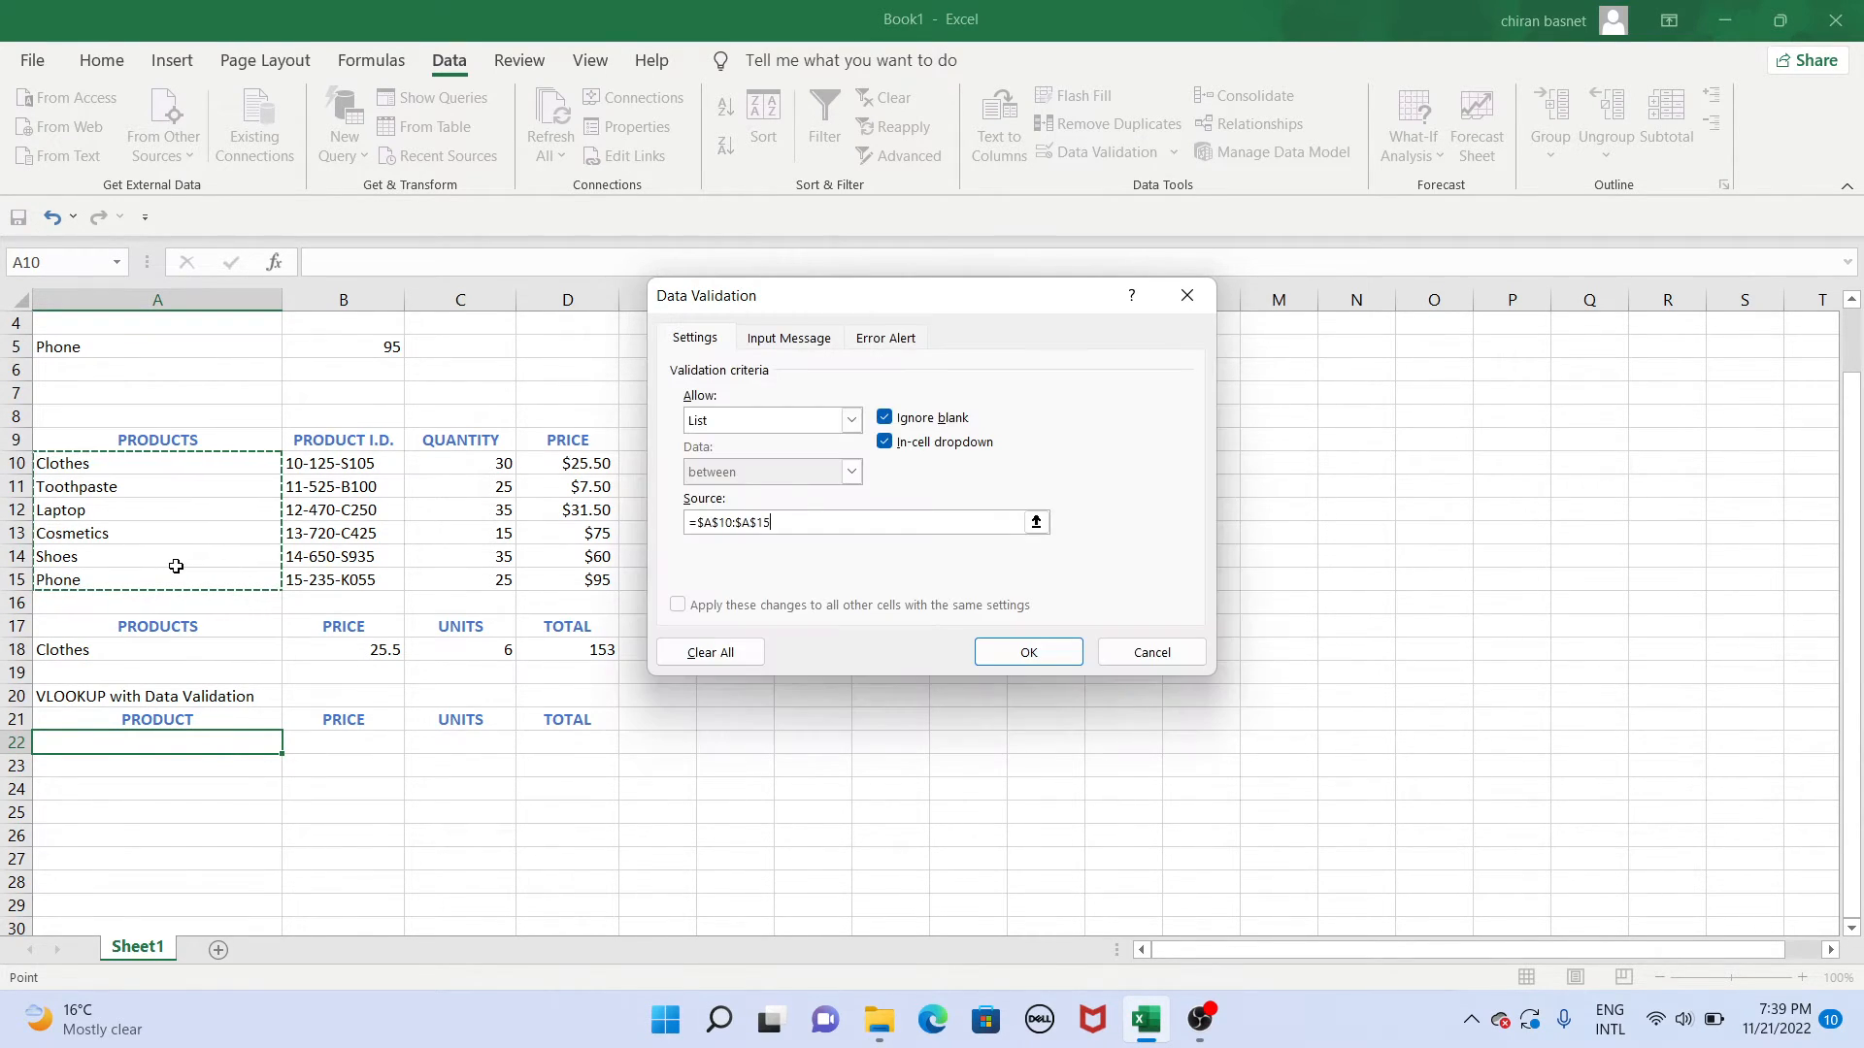
{"action": "left_click", "coordinate": [1012, 645]}
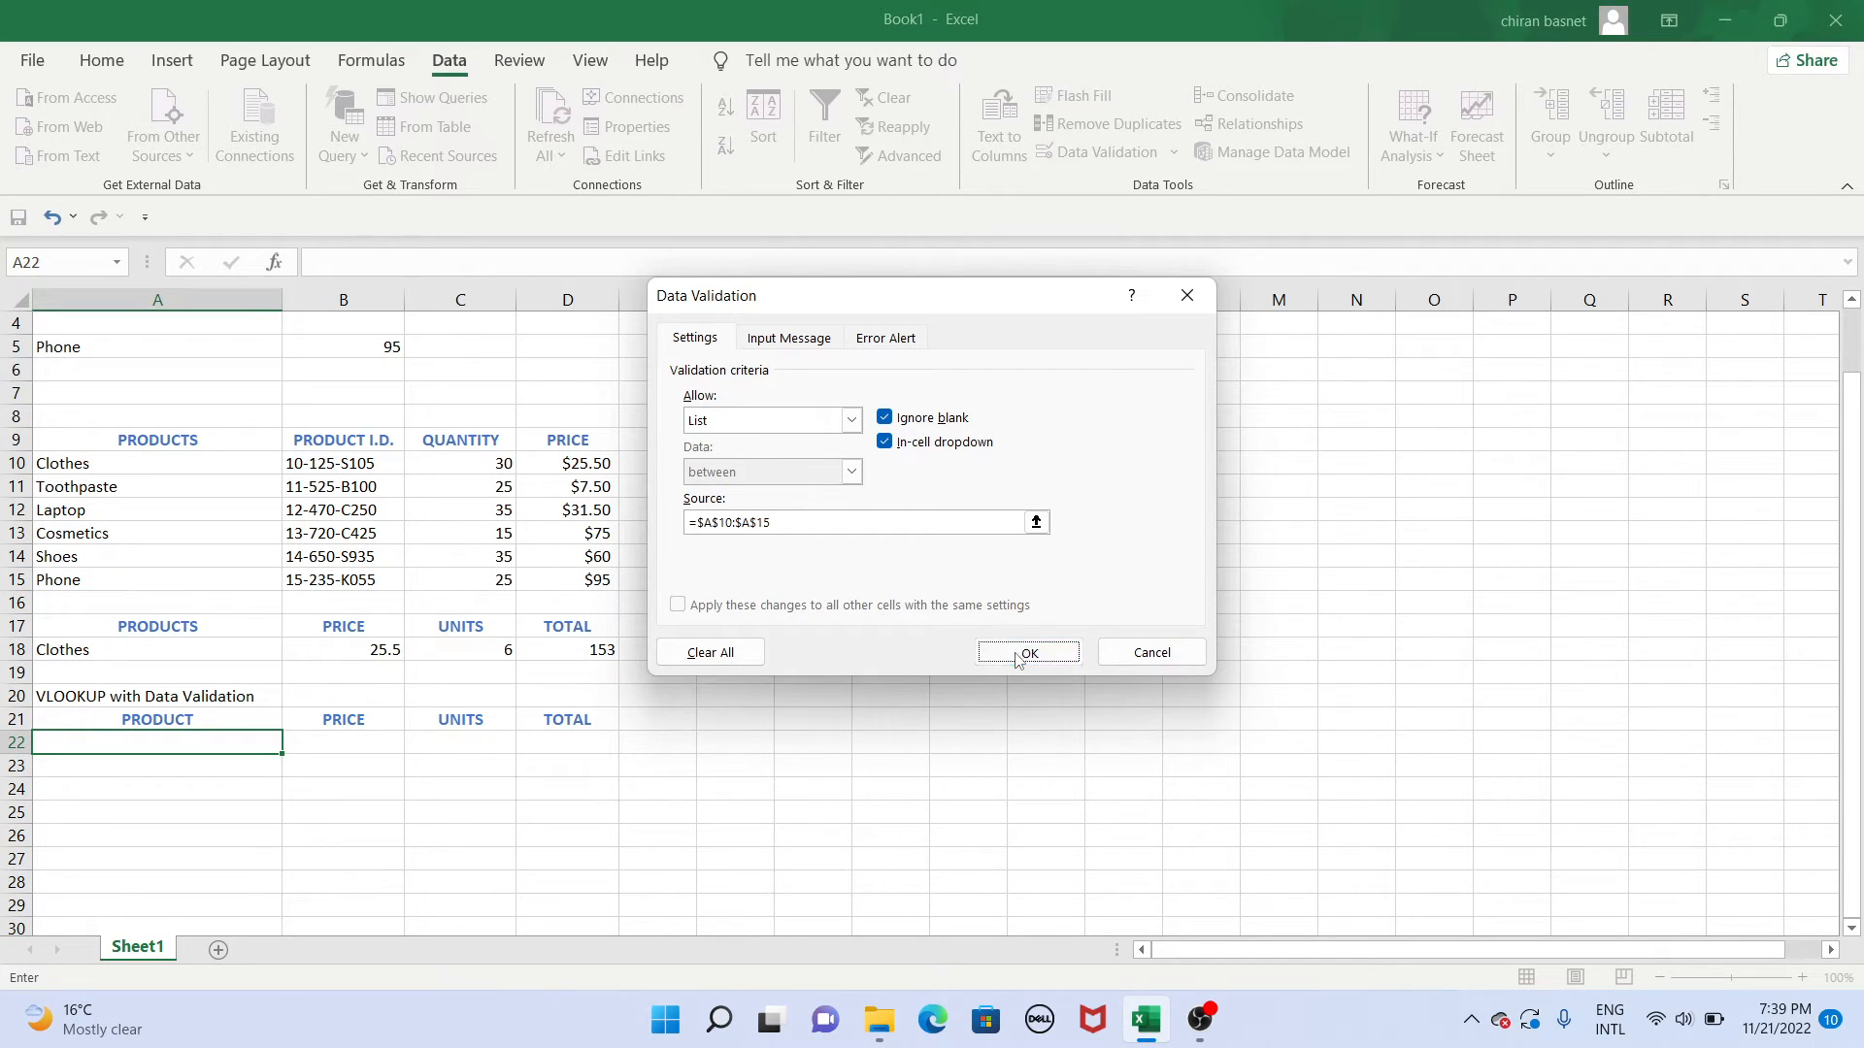
{"action": "left_click", "coordinate": [1012, 644]}
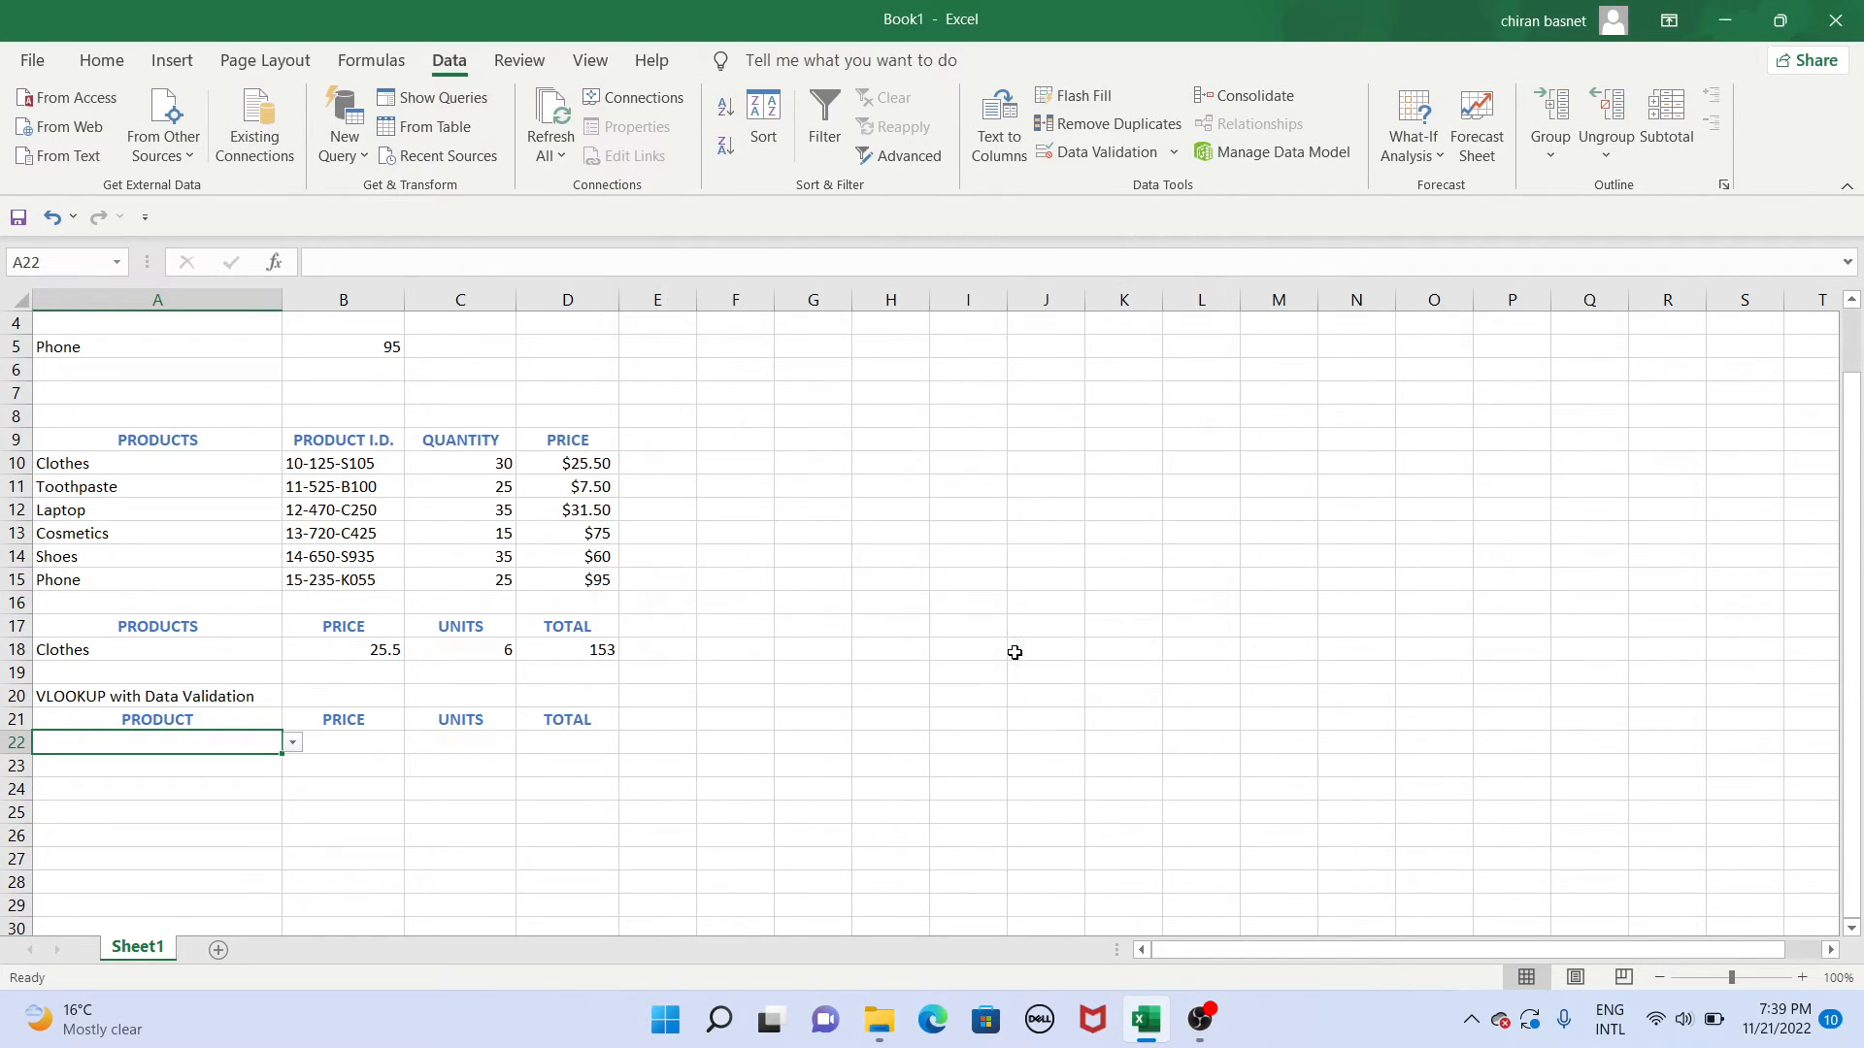
Test the product list in A22 by choosing Phone and switching the selection to Toothpaste.
{"action": "left_click", "coordinate": [293, 744]}
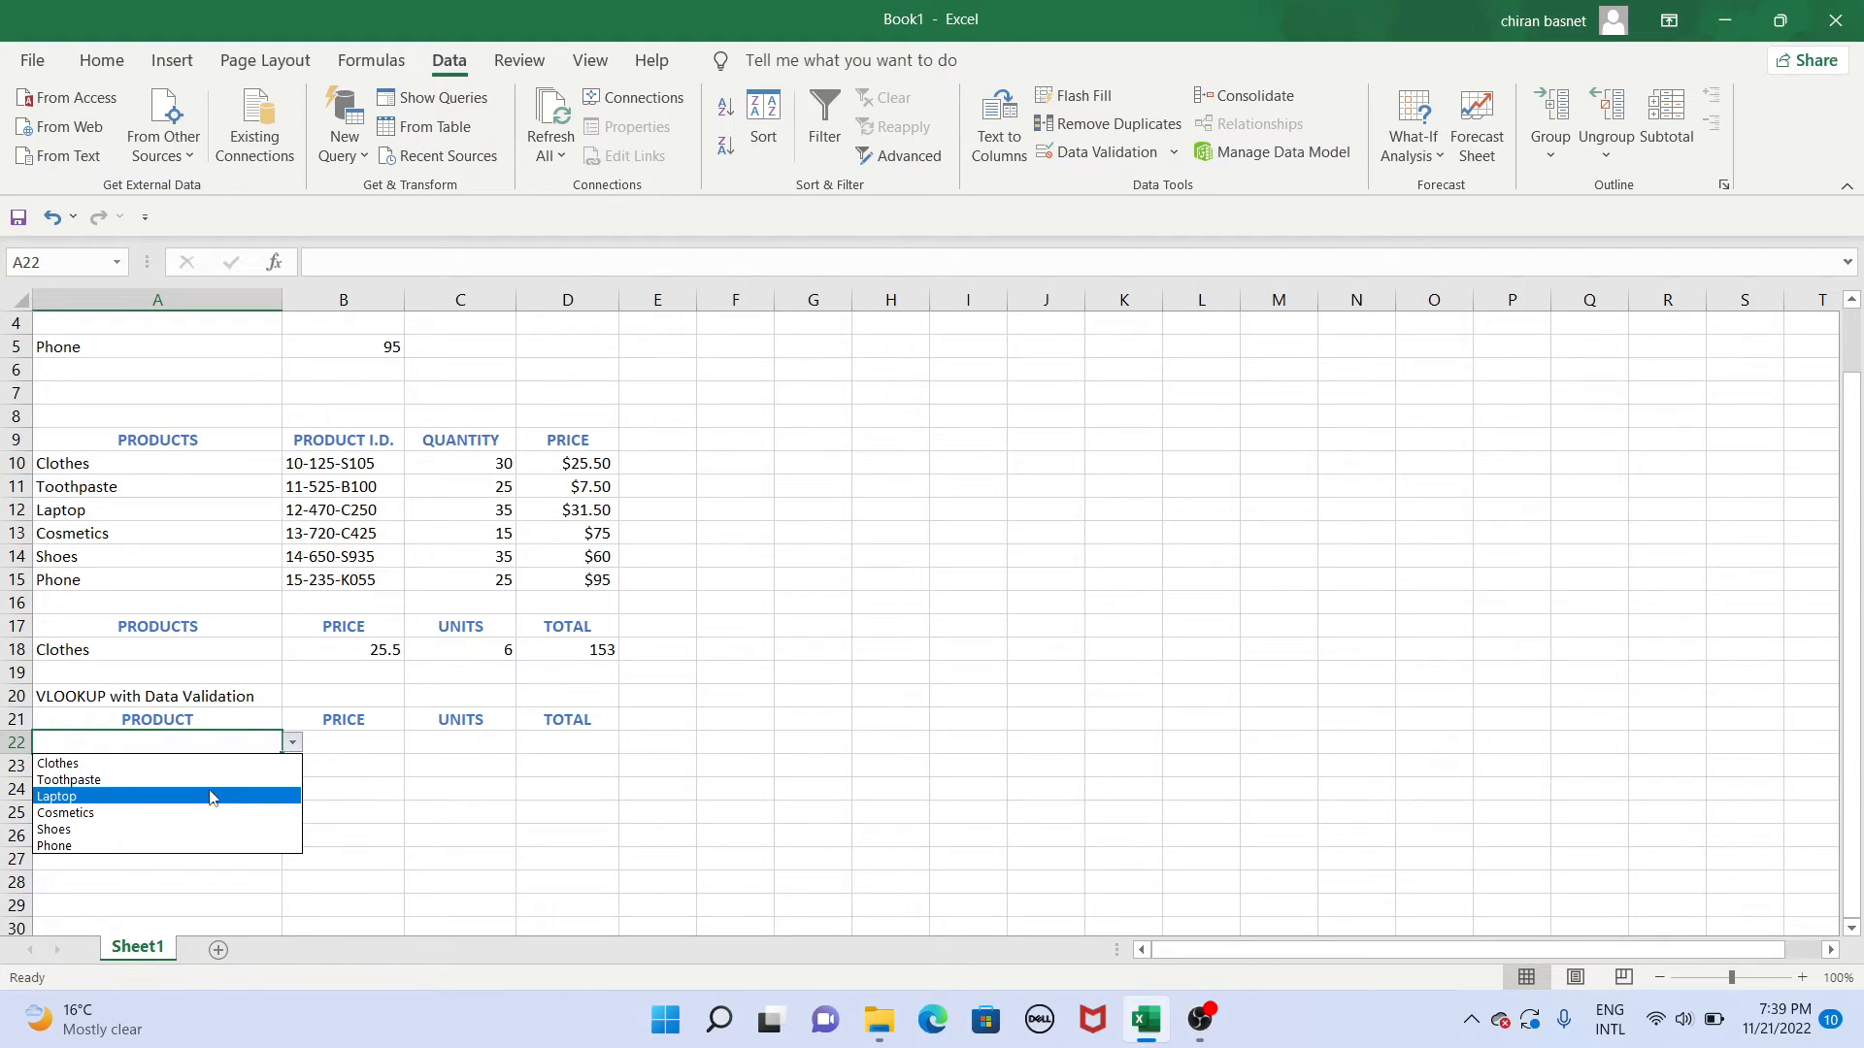
{"action": "left_click", "coordinate": [156, 847]}
{"action": "left_click", "coordinate": [292, 743]}
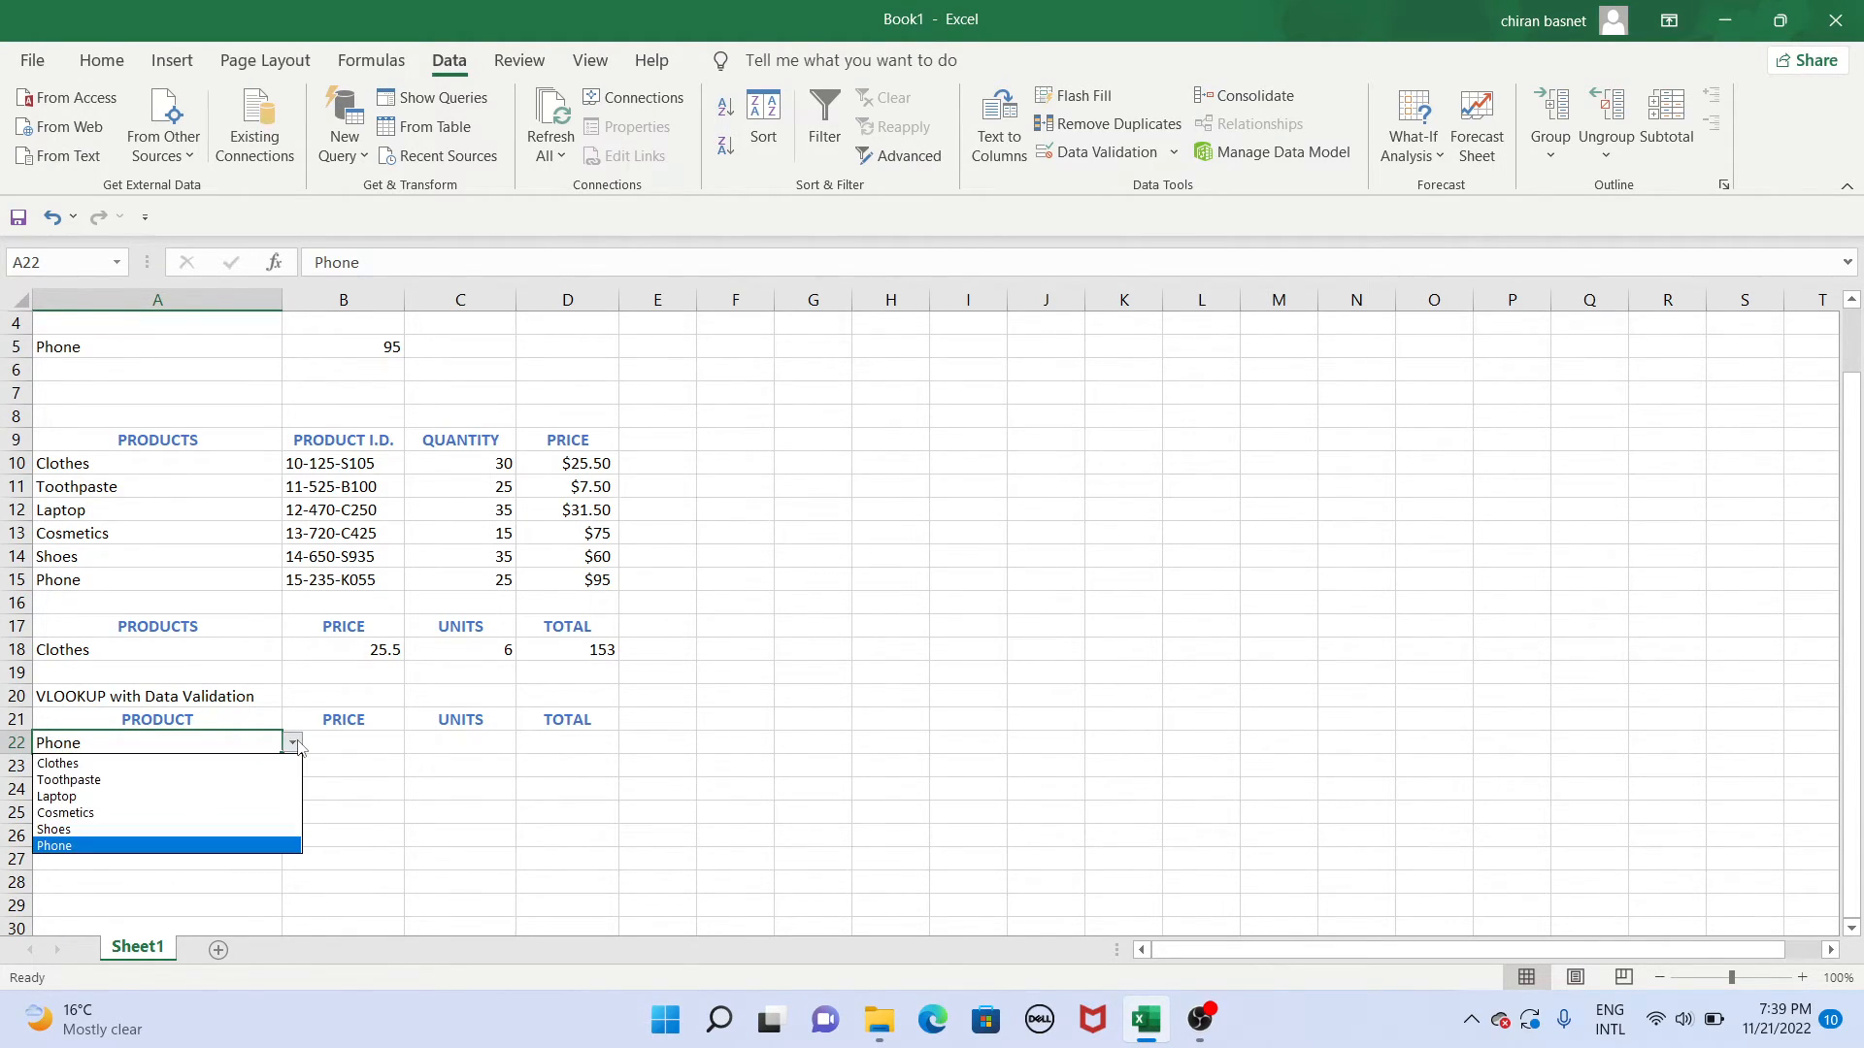
{"action": "left_click", "coordinate": [202, 781]}
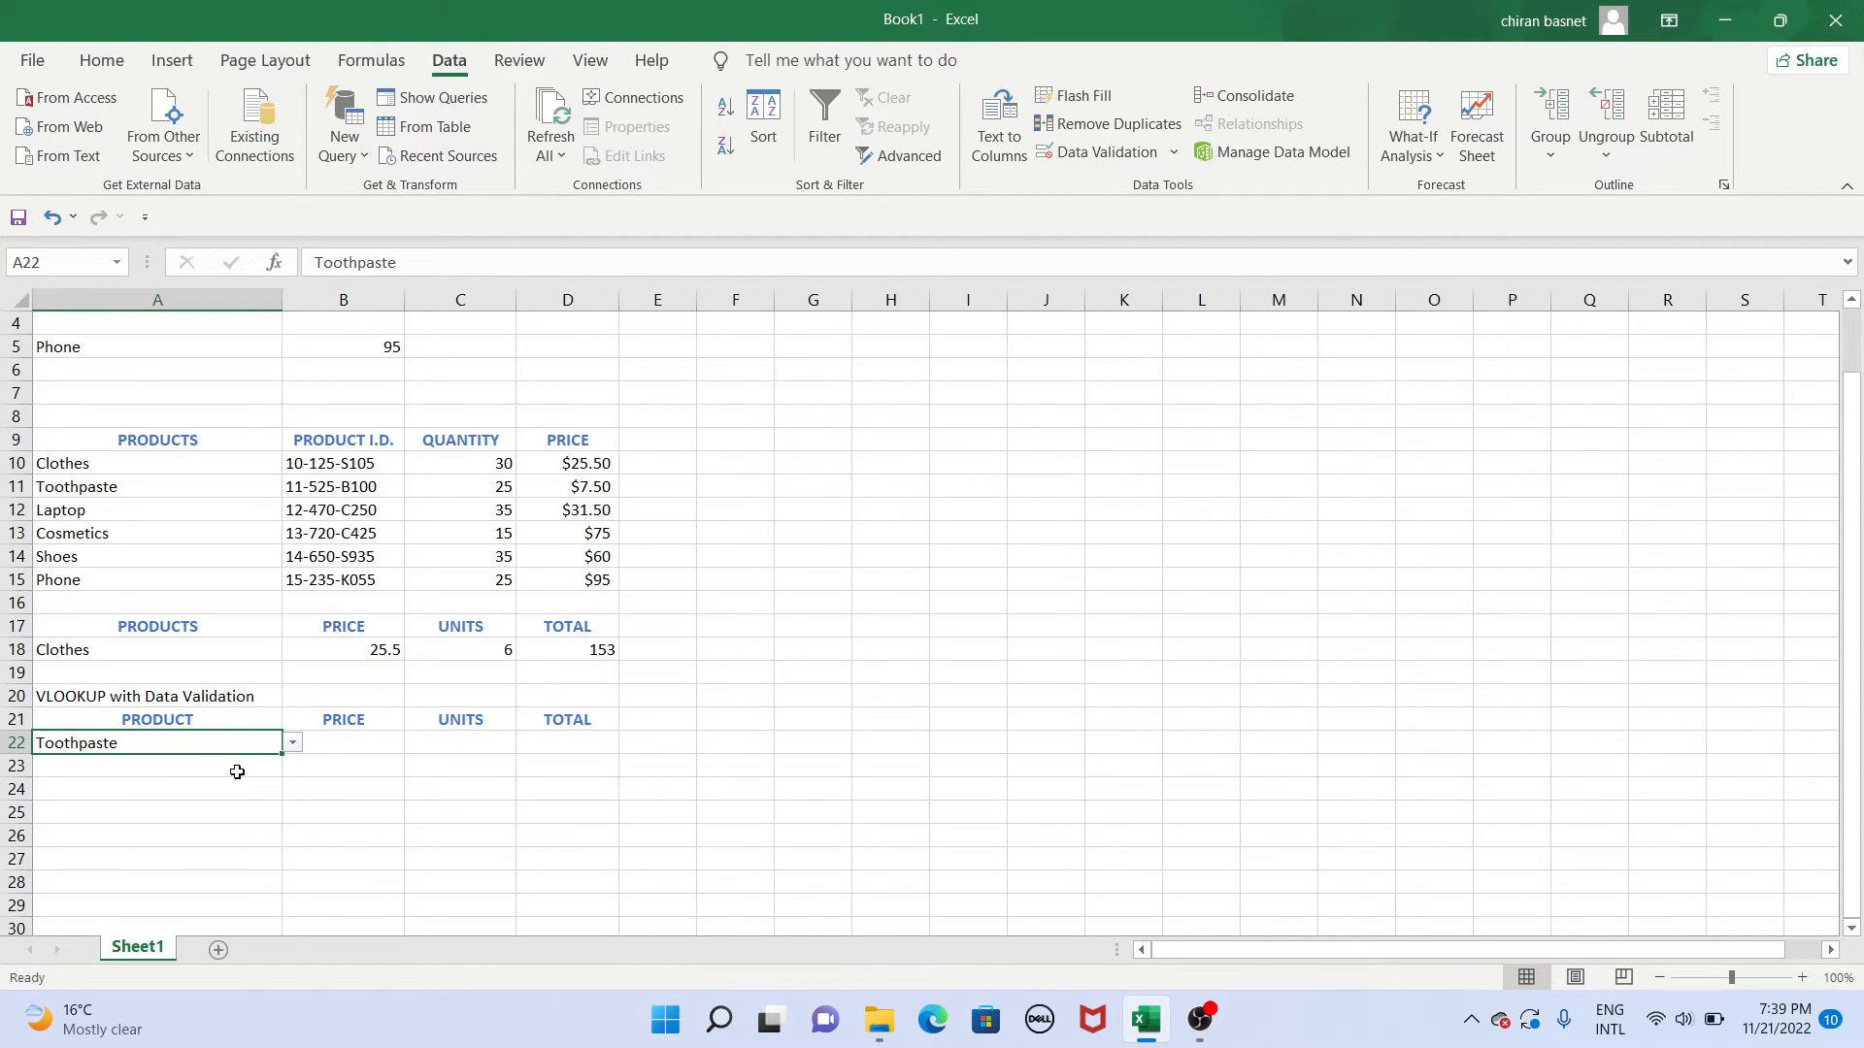
Retrieve the selected product's price in B22 with the exact-match formula =VLOOKUP(A22,A9:D15,4,0).
{"action": "left_click", "coordinate": [330, 746]}
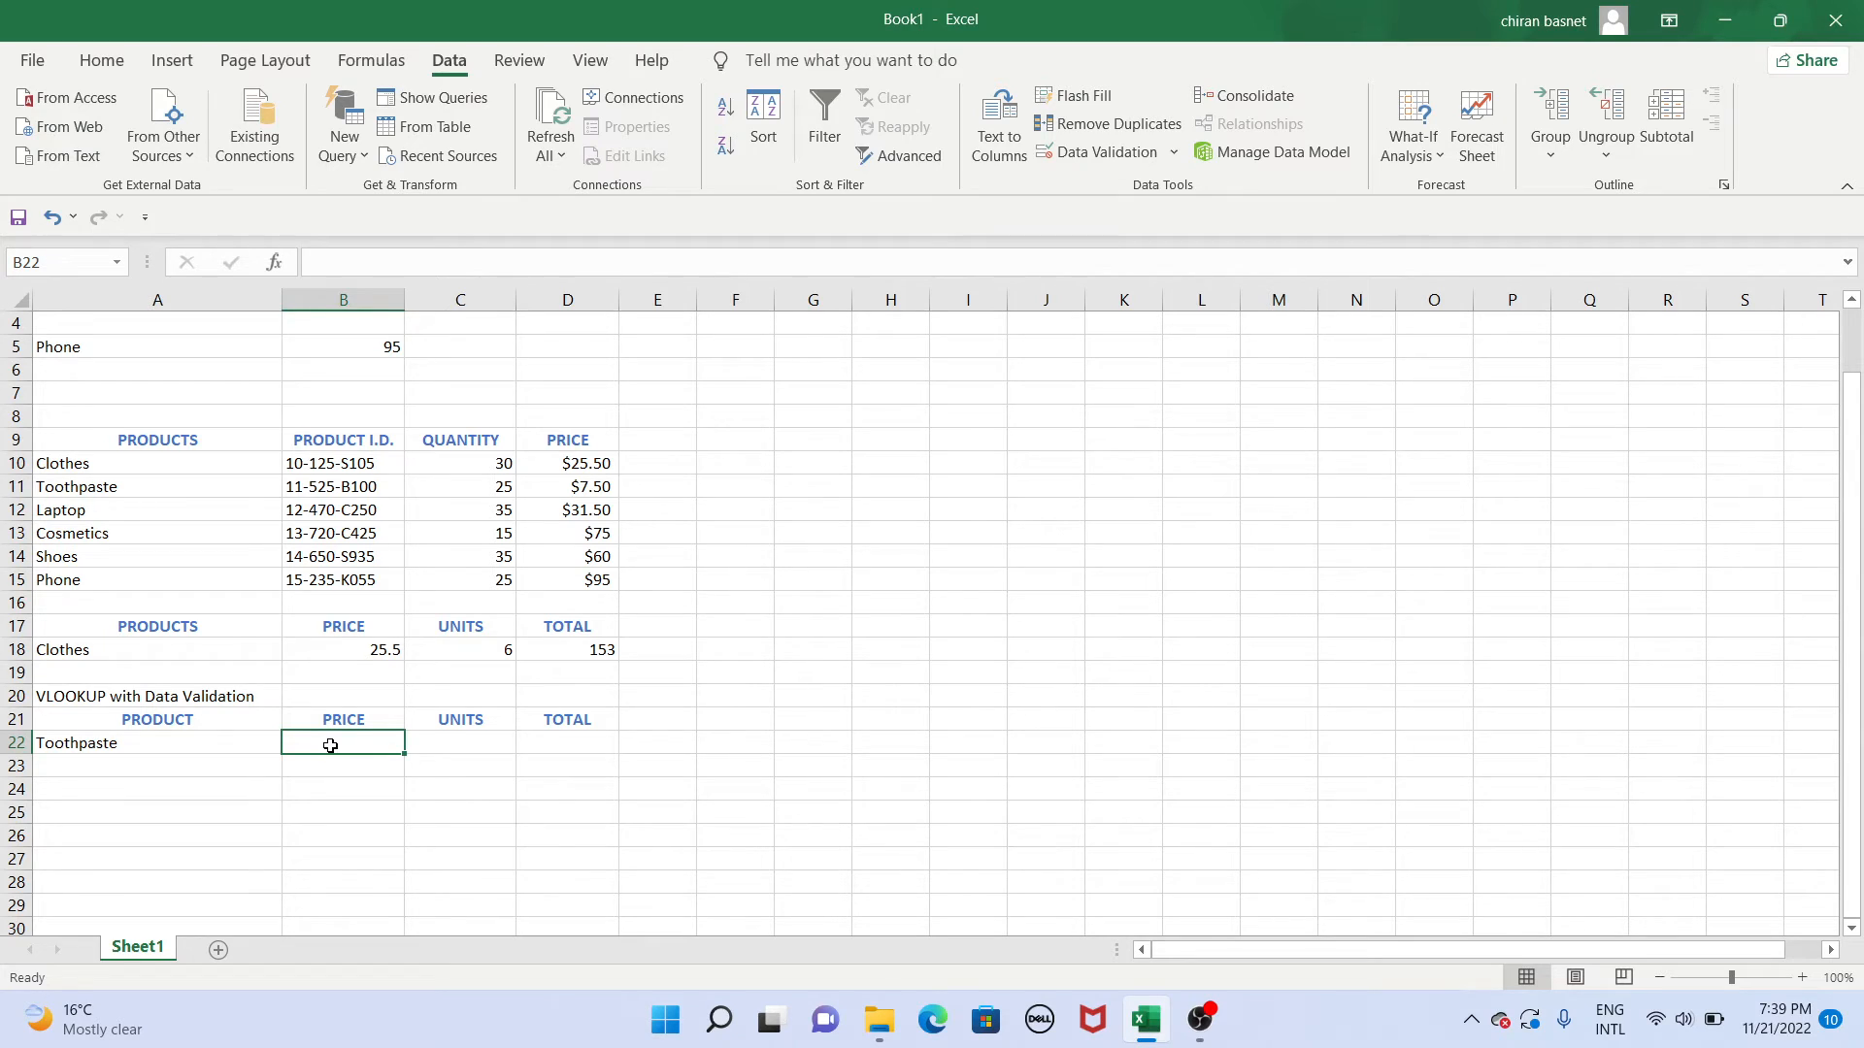
{"action": "type", "text": "=VL"}
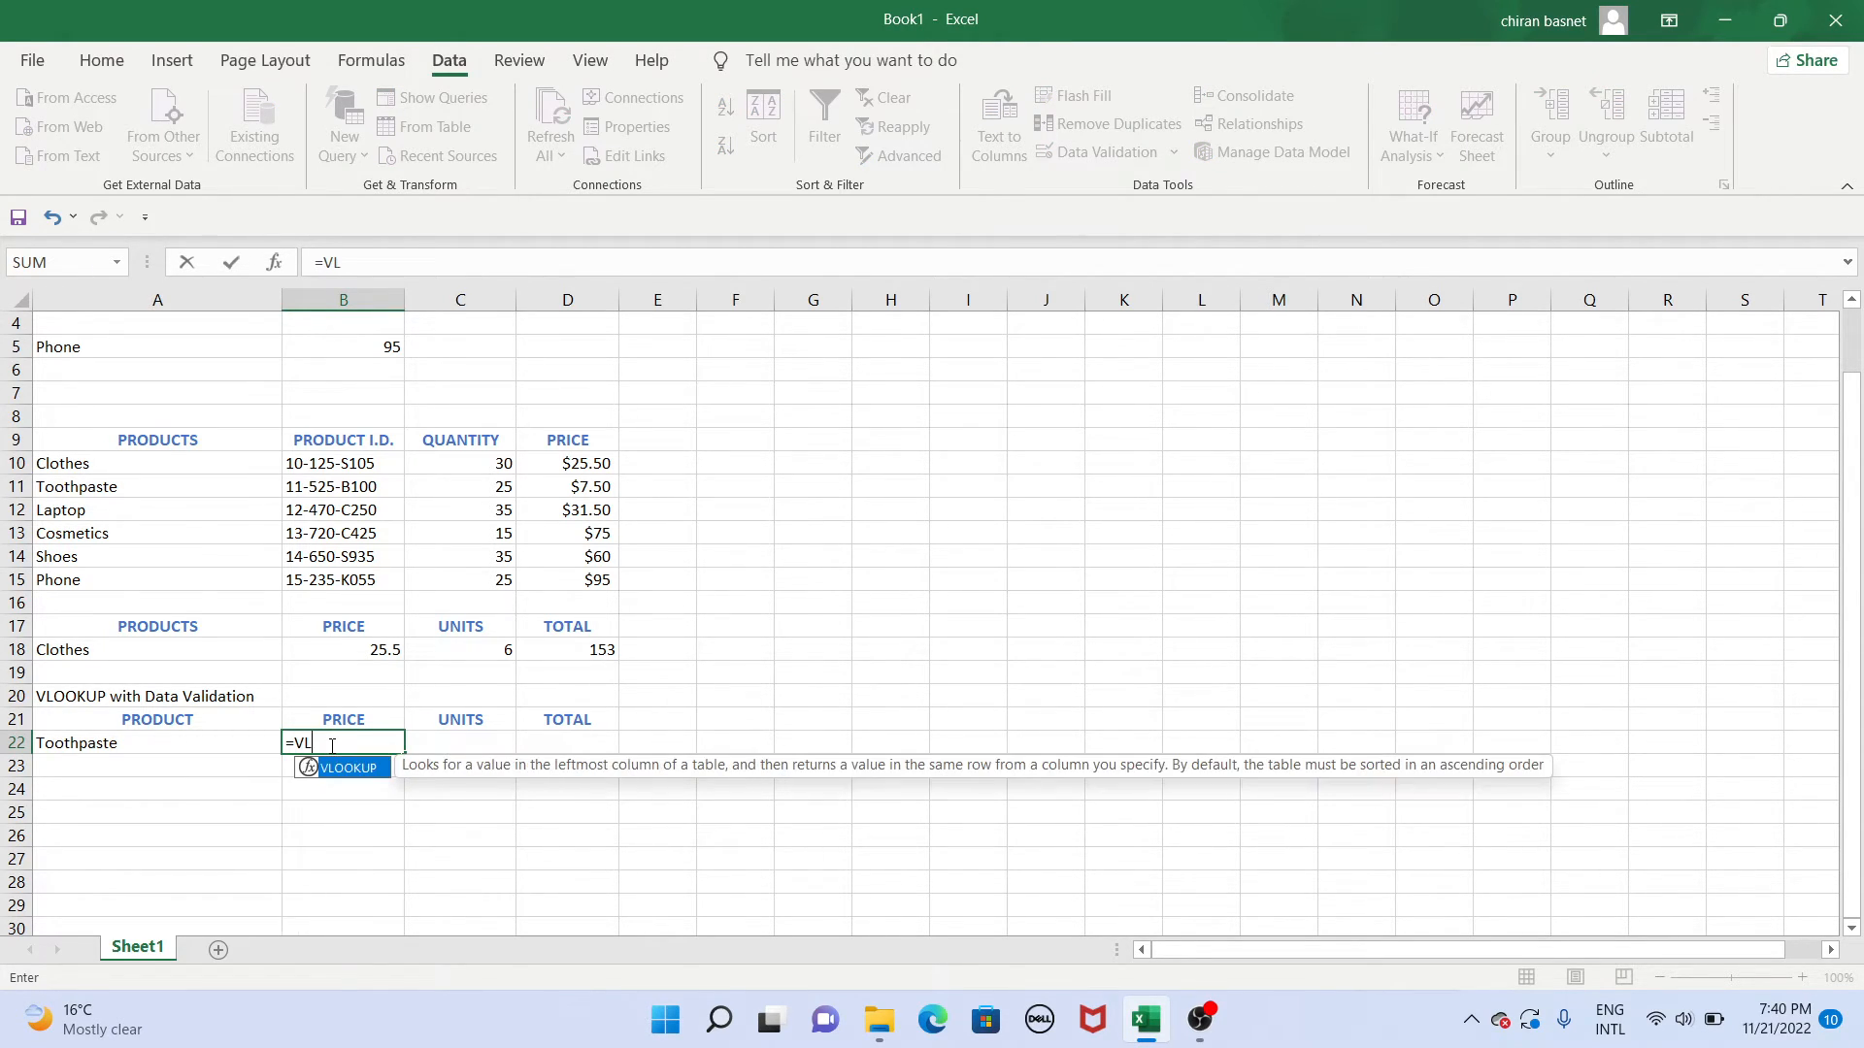
{"action": "key", "text": "Tab"}
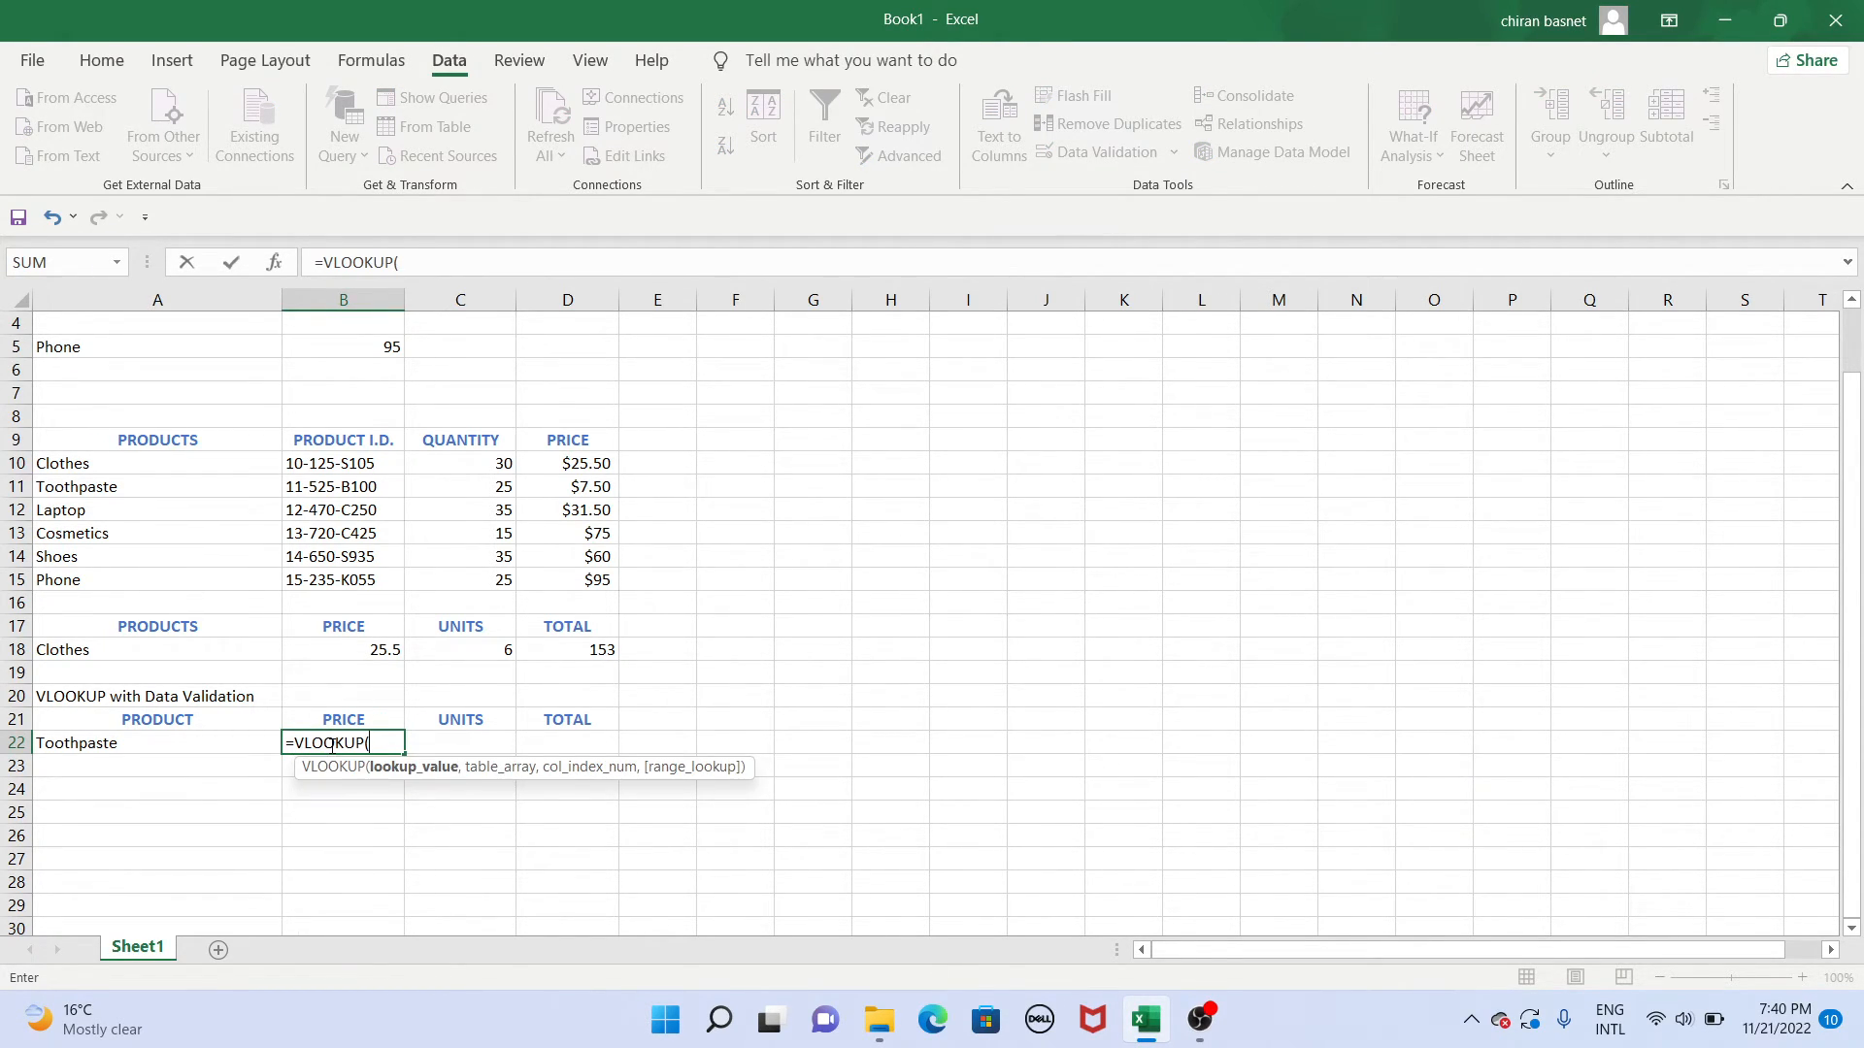
{"action": "left_click", "coordinate": [212, 743]}
{"action": "type", "text": ","}
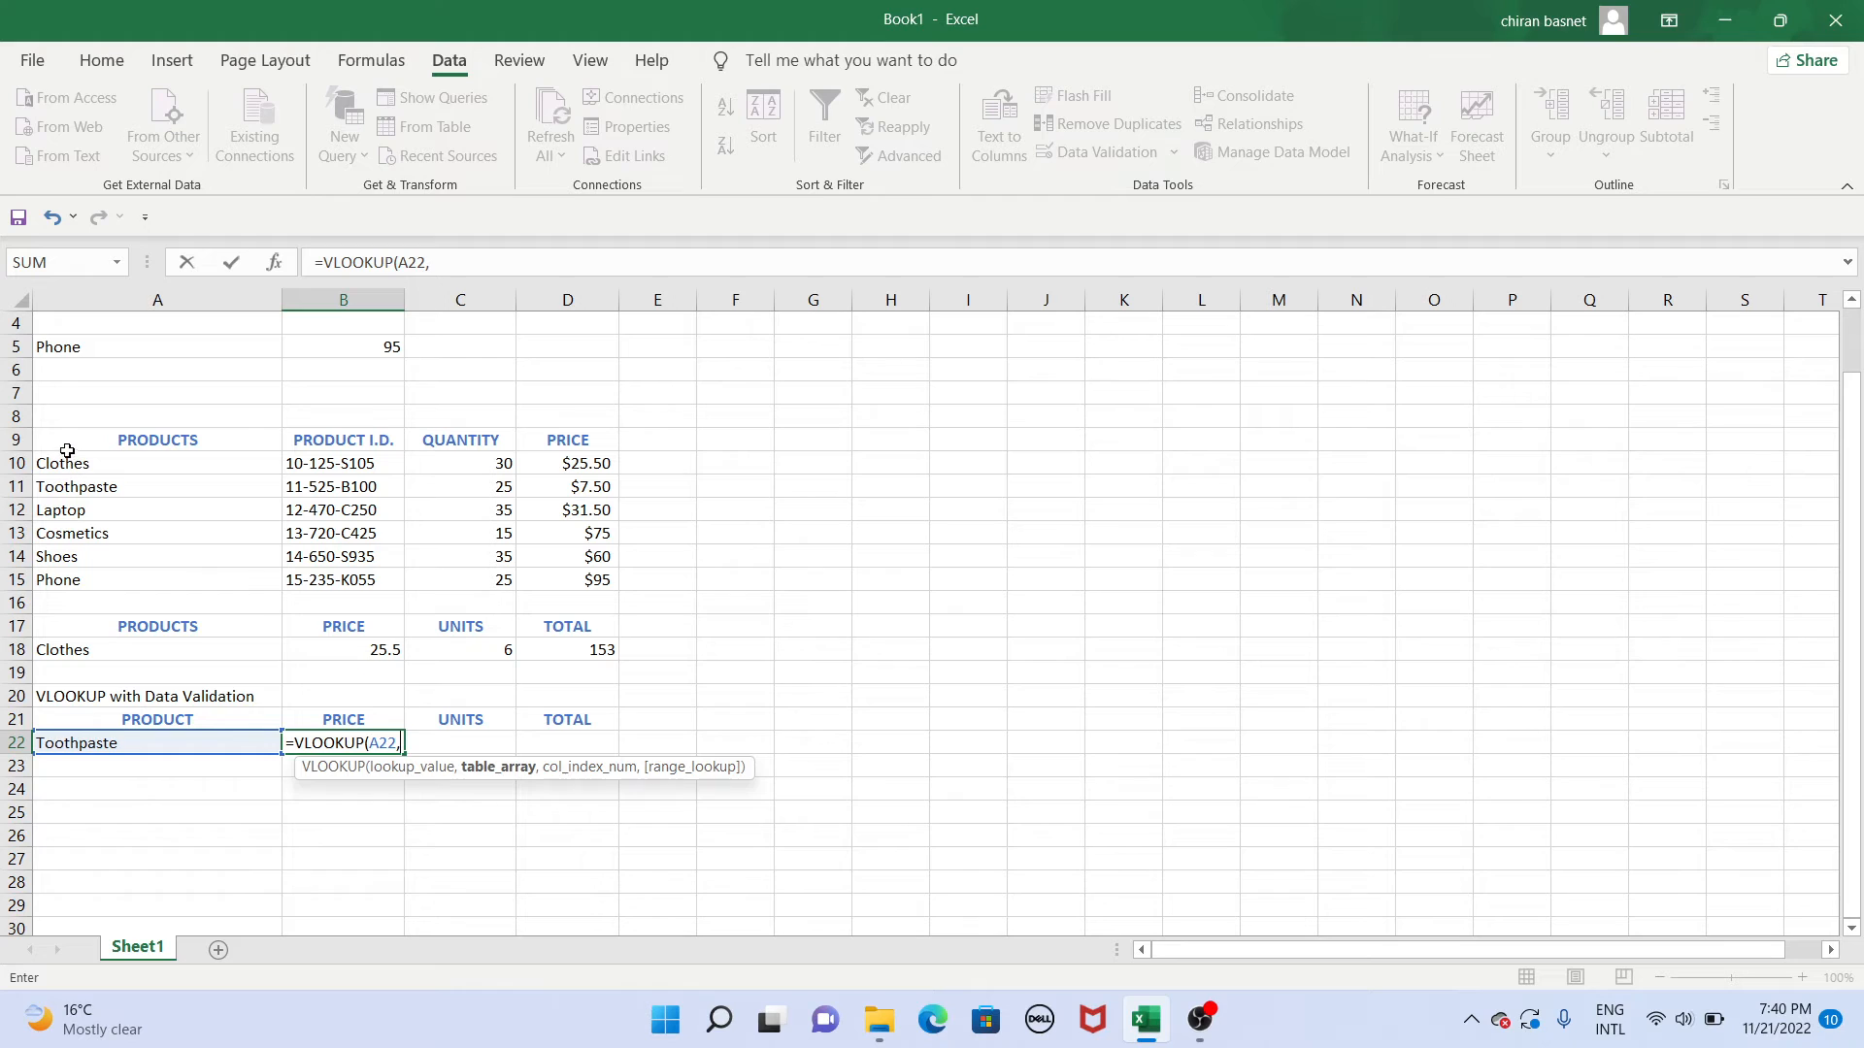
{"action": "left_click_drag", "start_coordinate": [60, 441], "coordinate": [574, 573]}
{"action": "type", "text": ",4"}
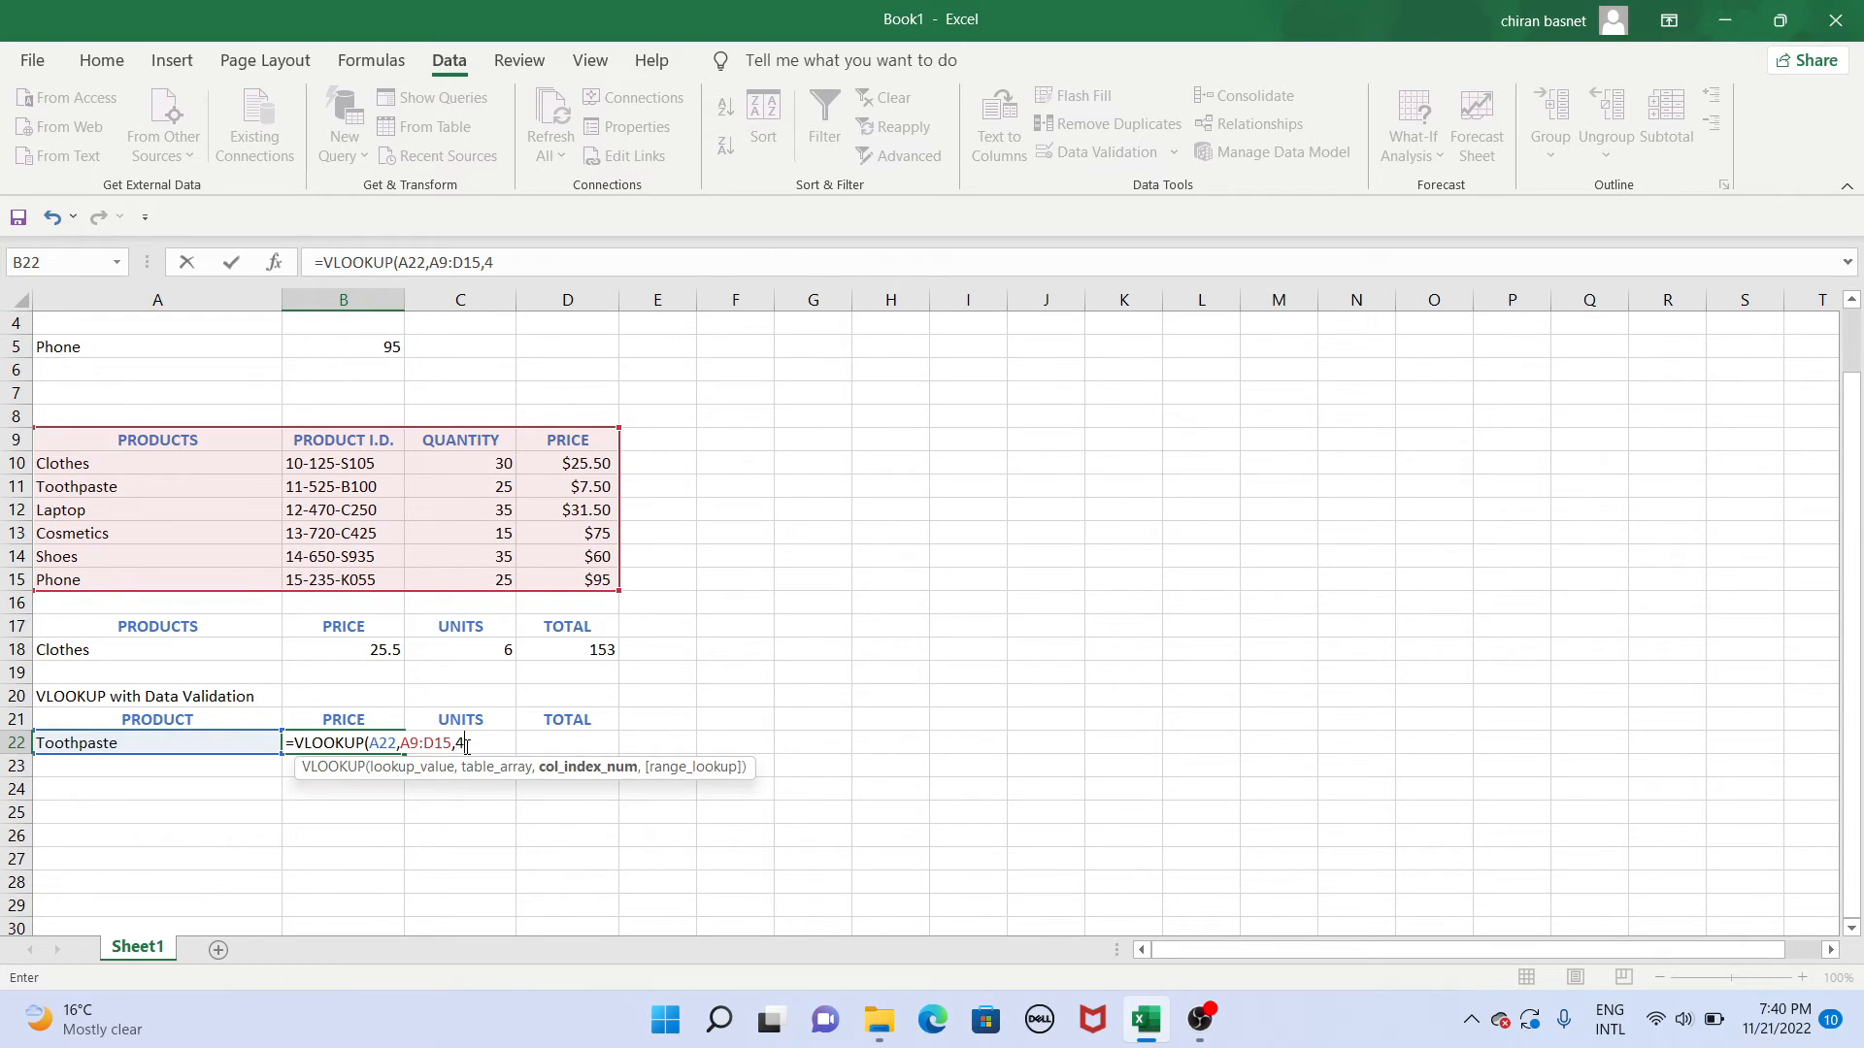
{"action": "type", "text": ",0"}
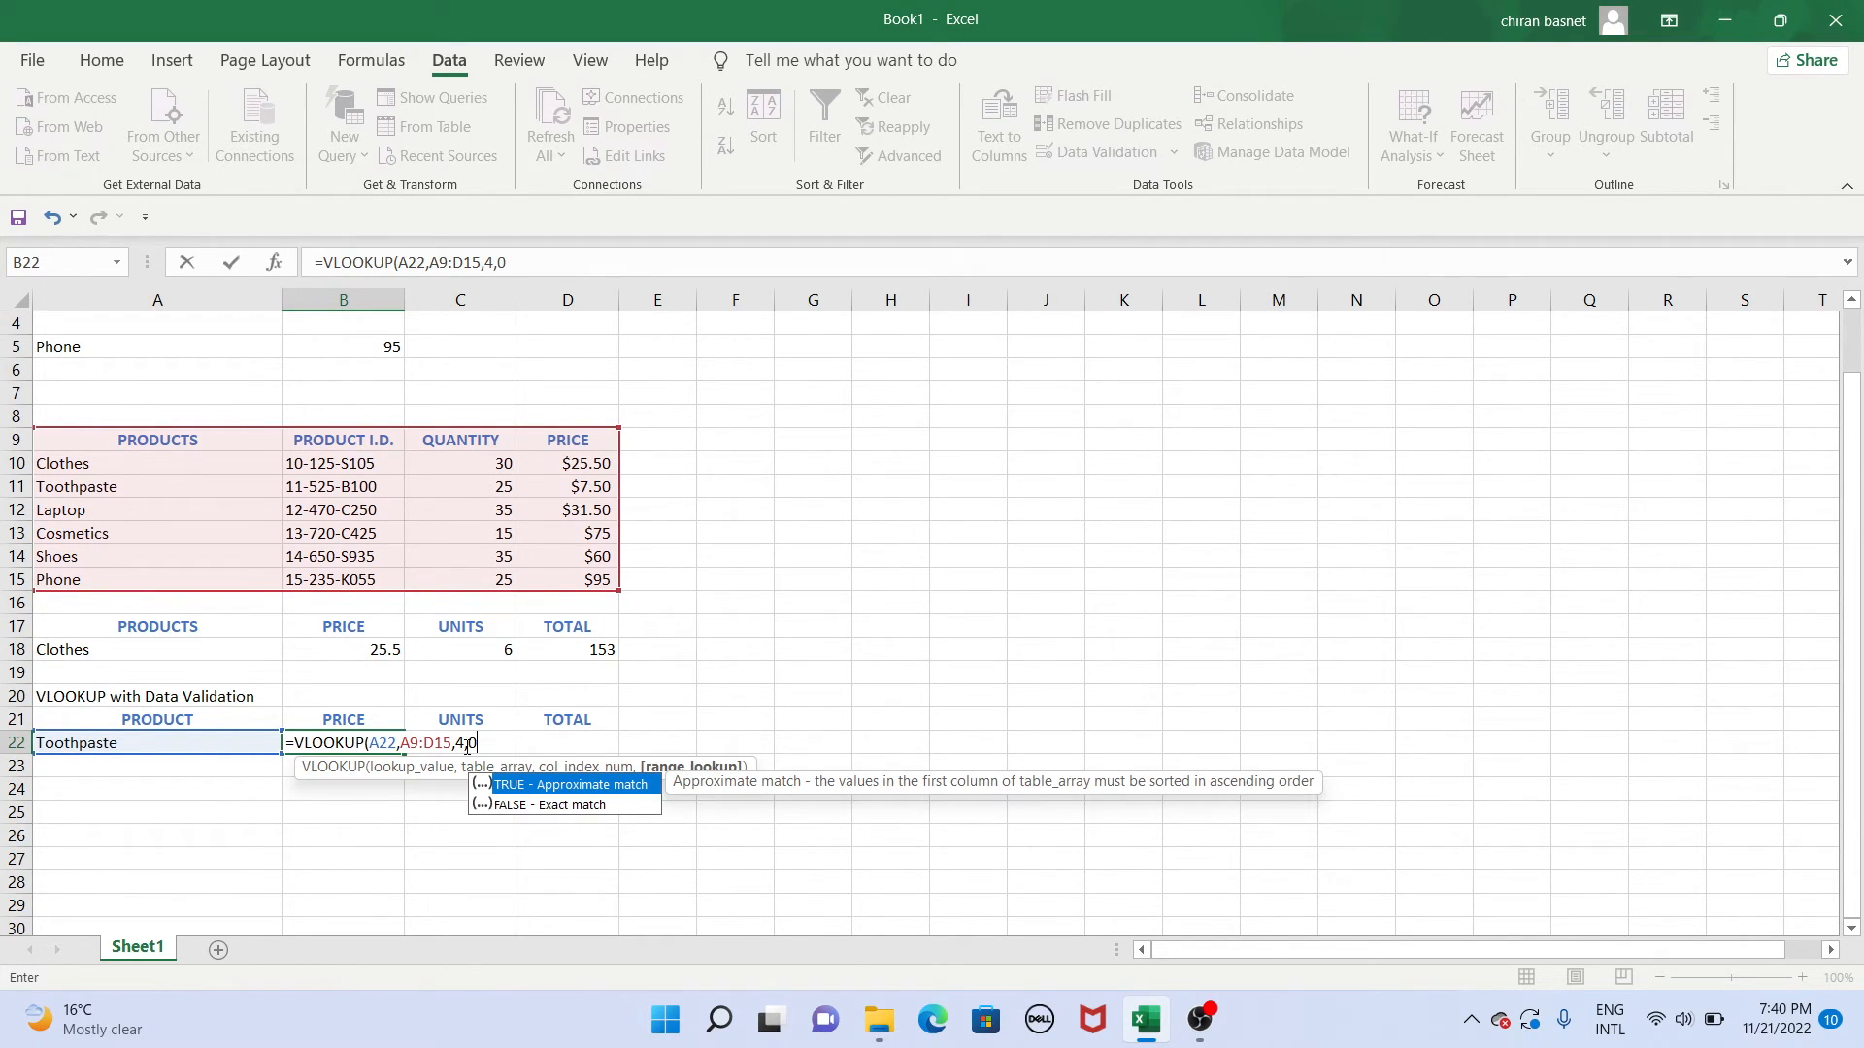
{"action": "type", "text": ")"}
{"action": "key", "text": "Return"}
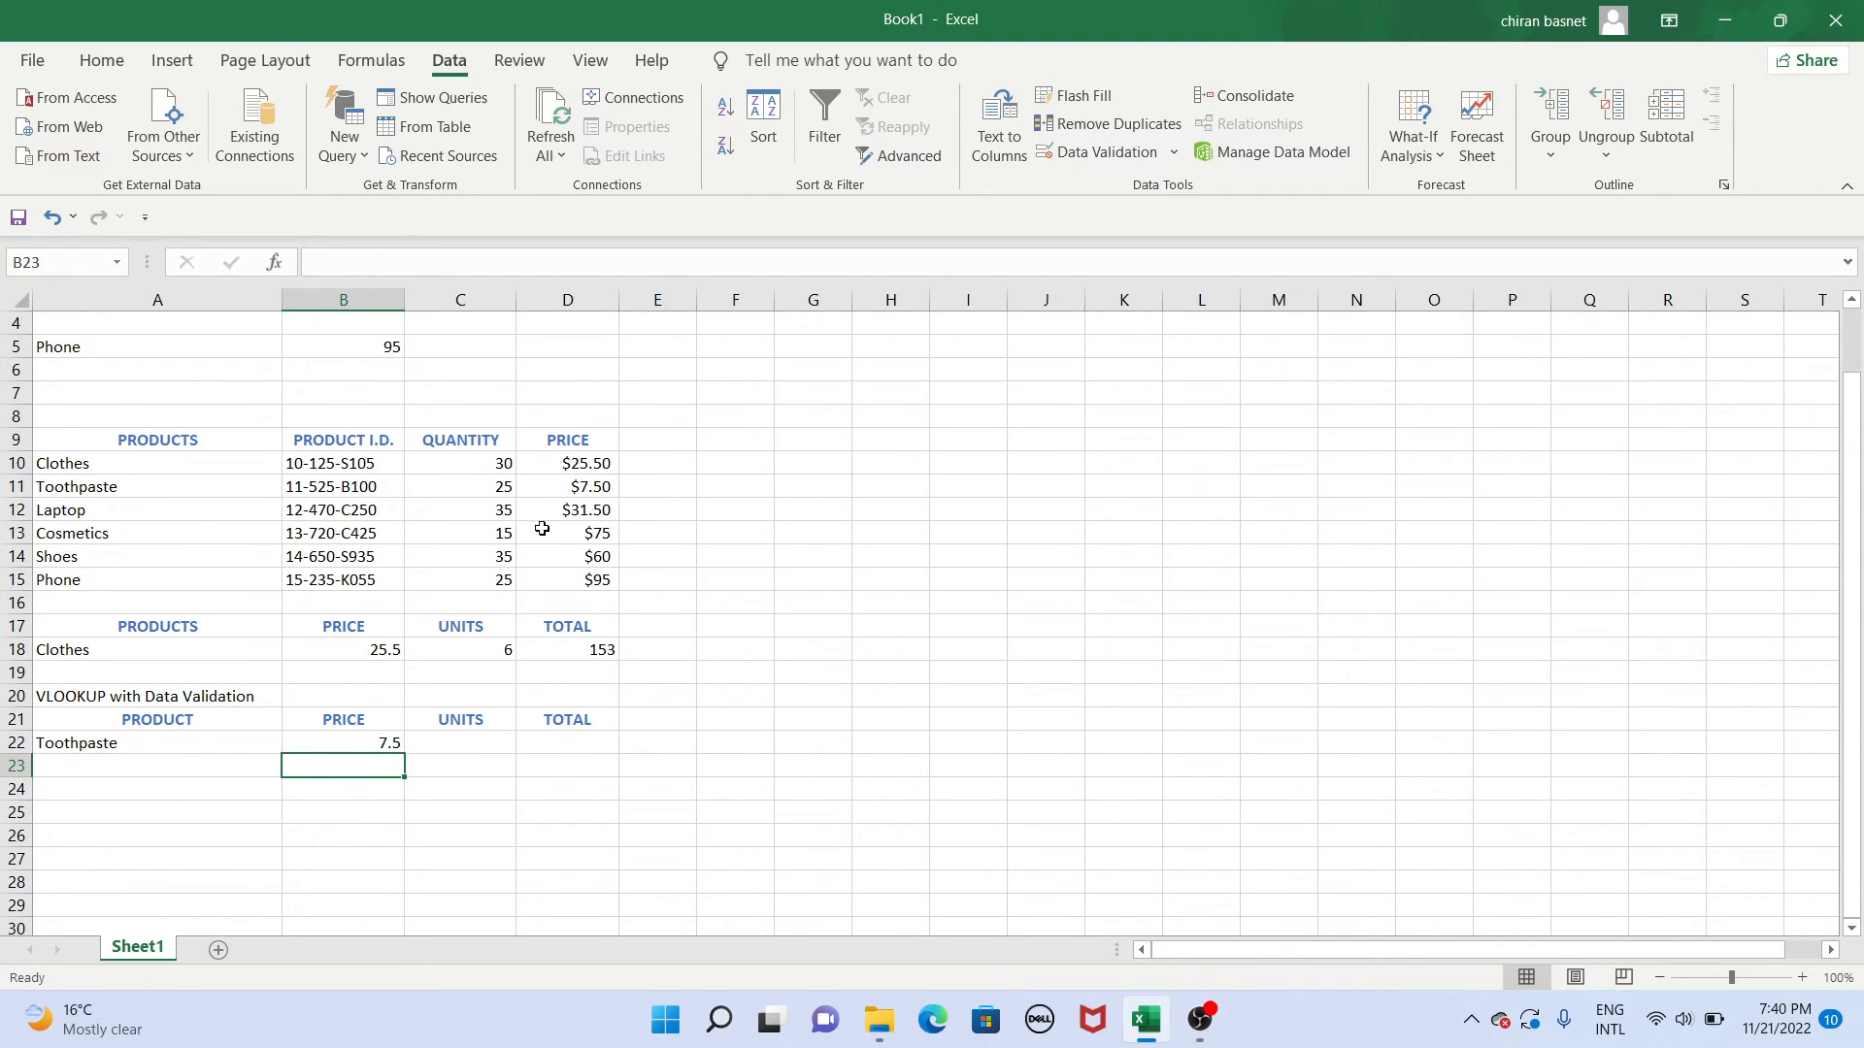
Enter 4 units in C22 and copy the total formula from D18 into D22.
{"action": "left_click", "coordinate": [458, 748]}
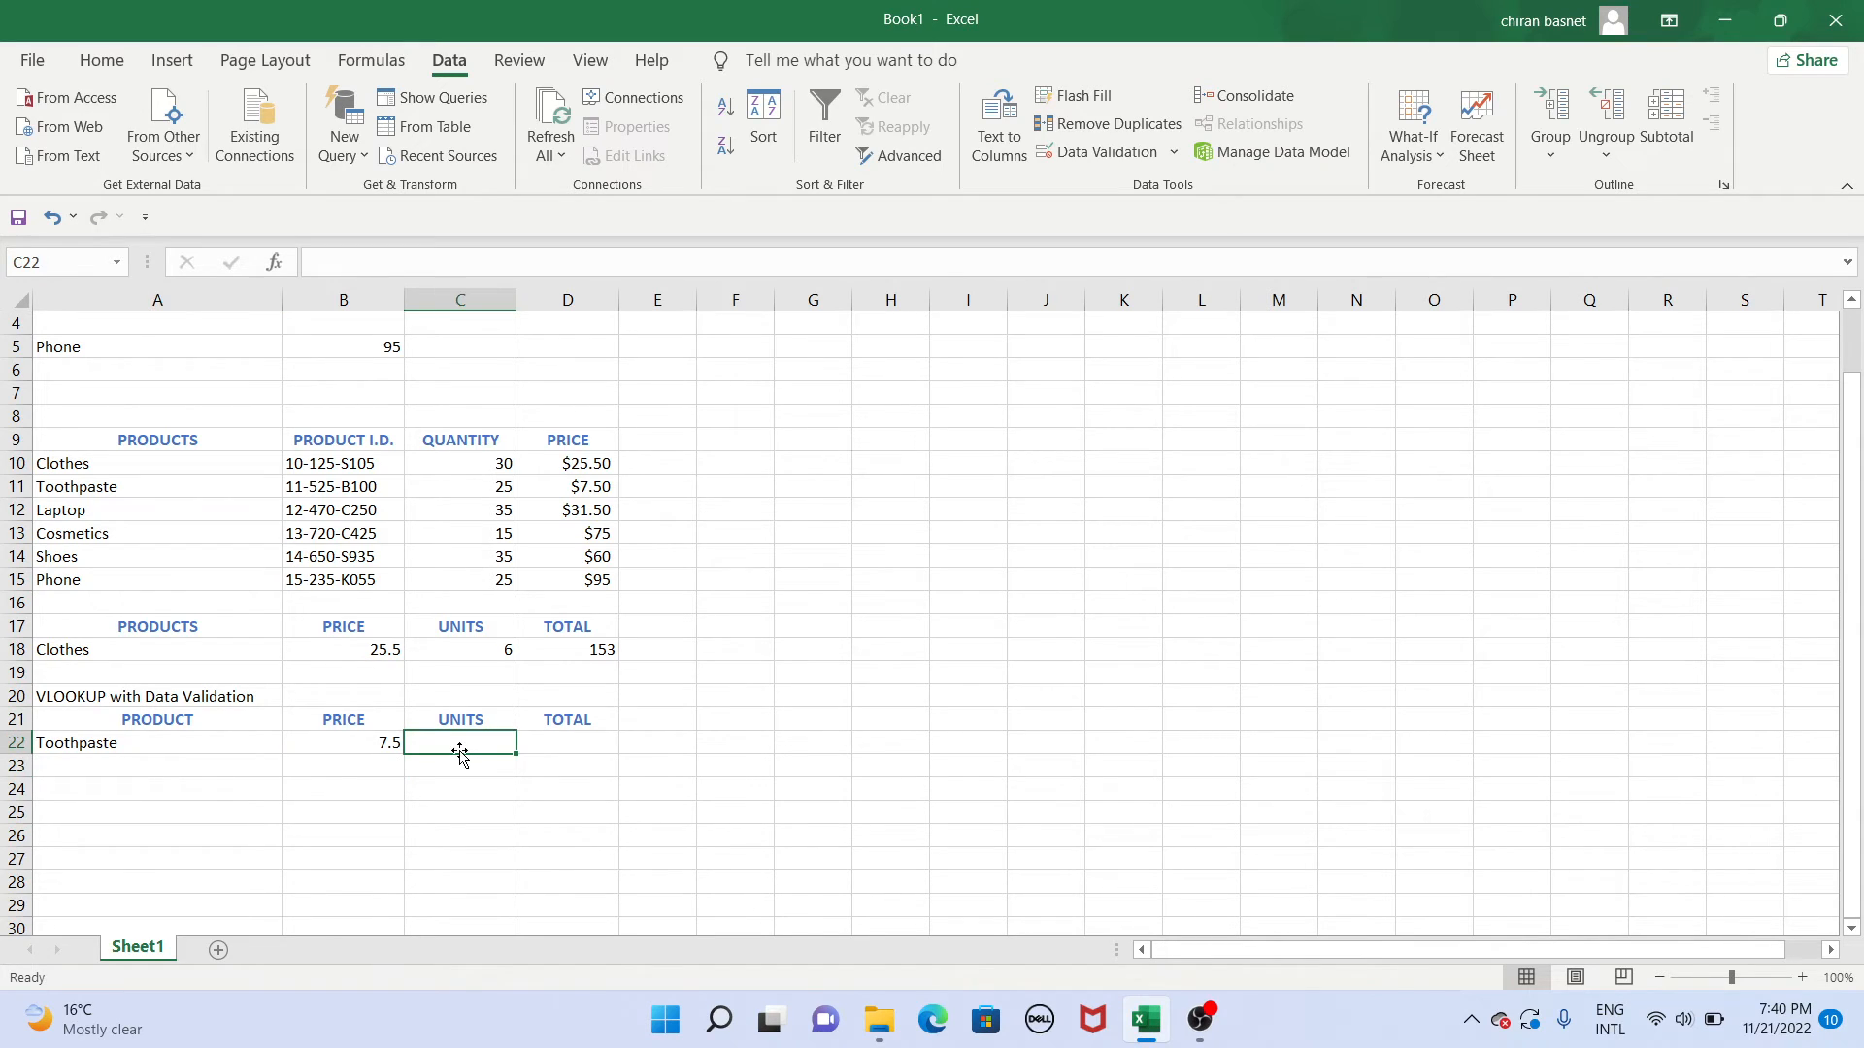
{"action": "type", "text": "4"}
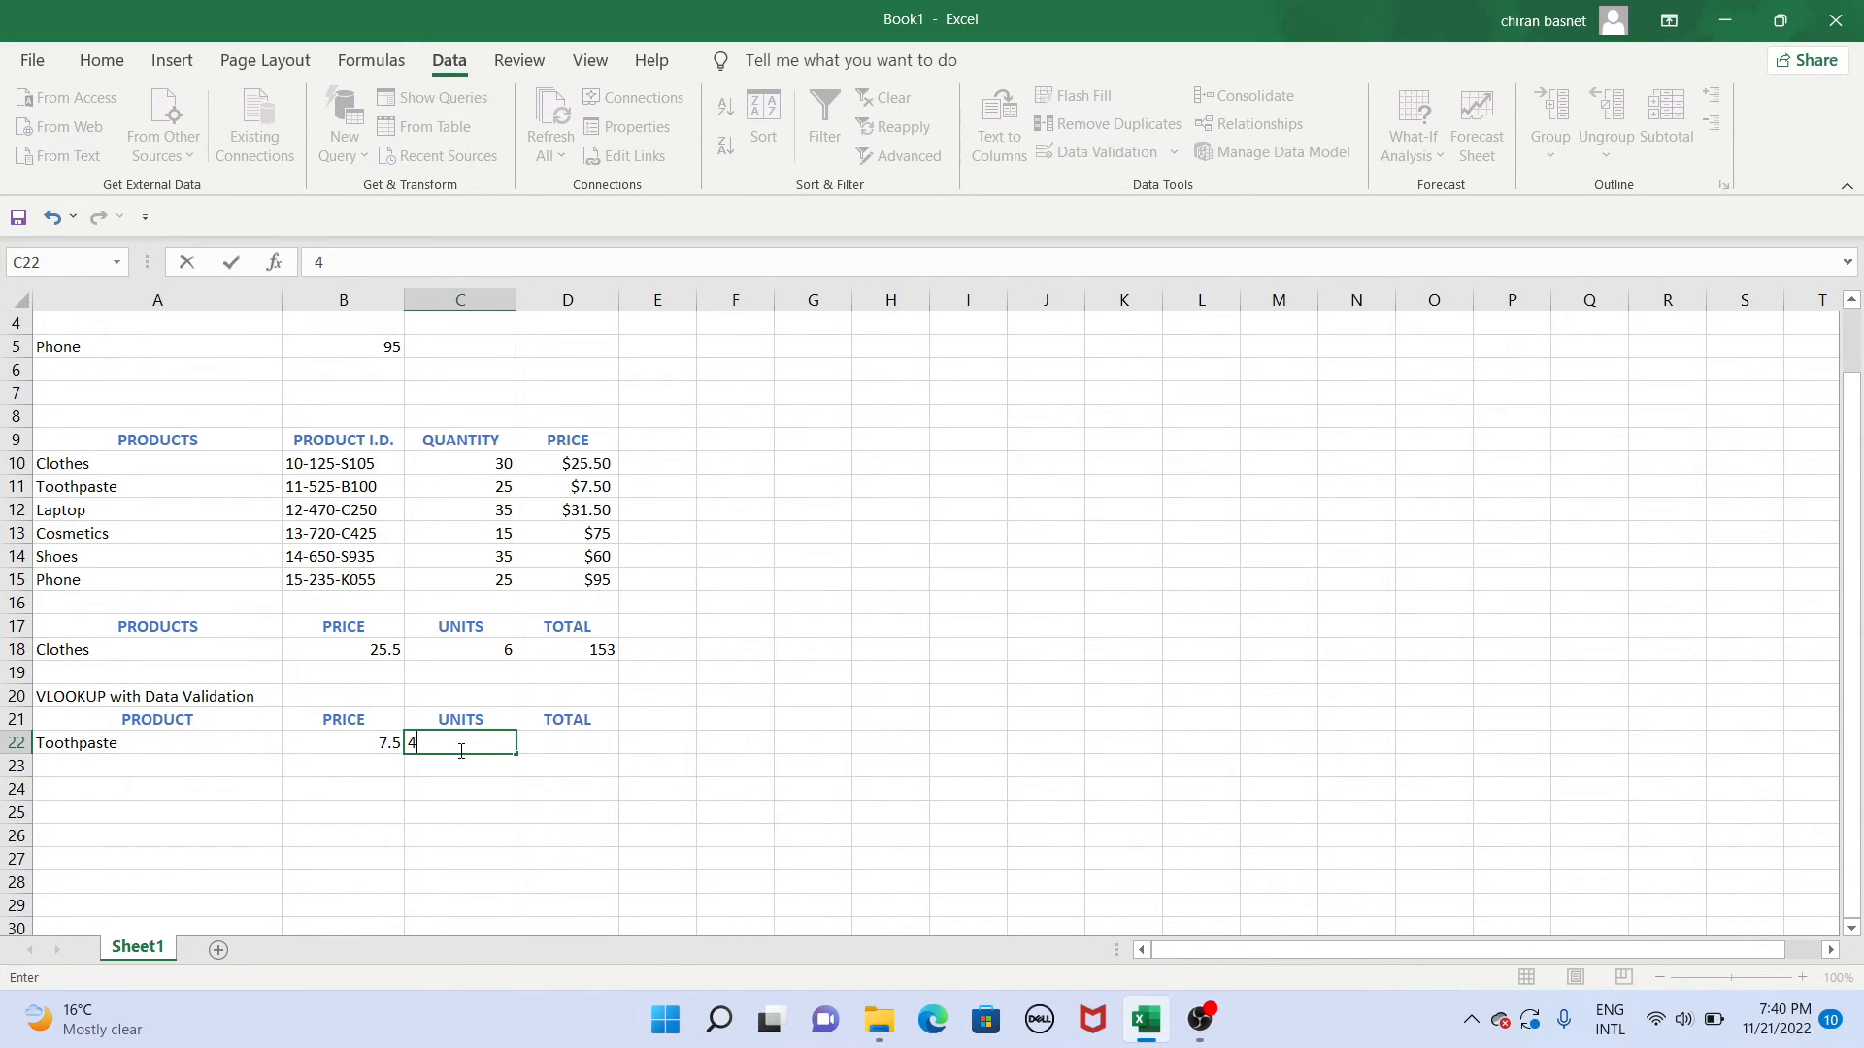
{"action": "left_click", "coordinate": [544, 746]}
{"action": "left_click", "coordinate": [604, 649]}
{"action": "key", "text": "ctrl+c"}
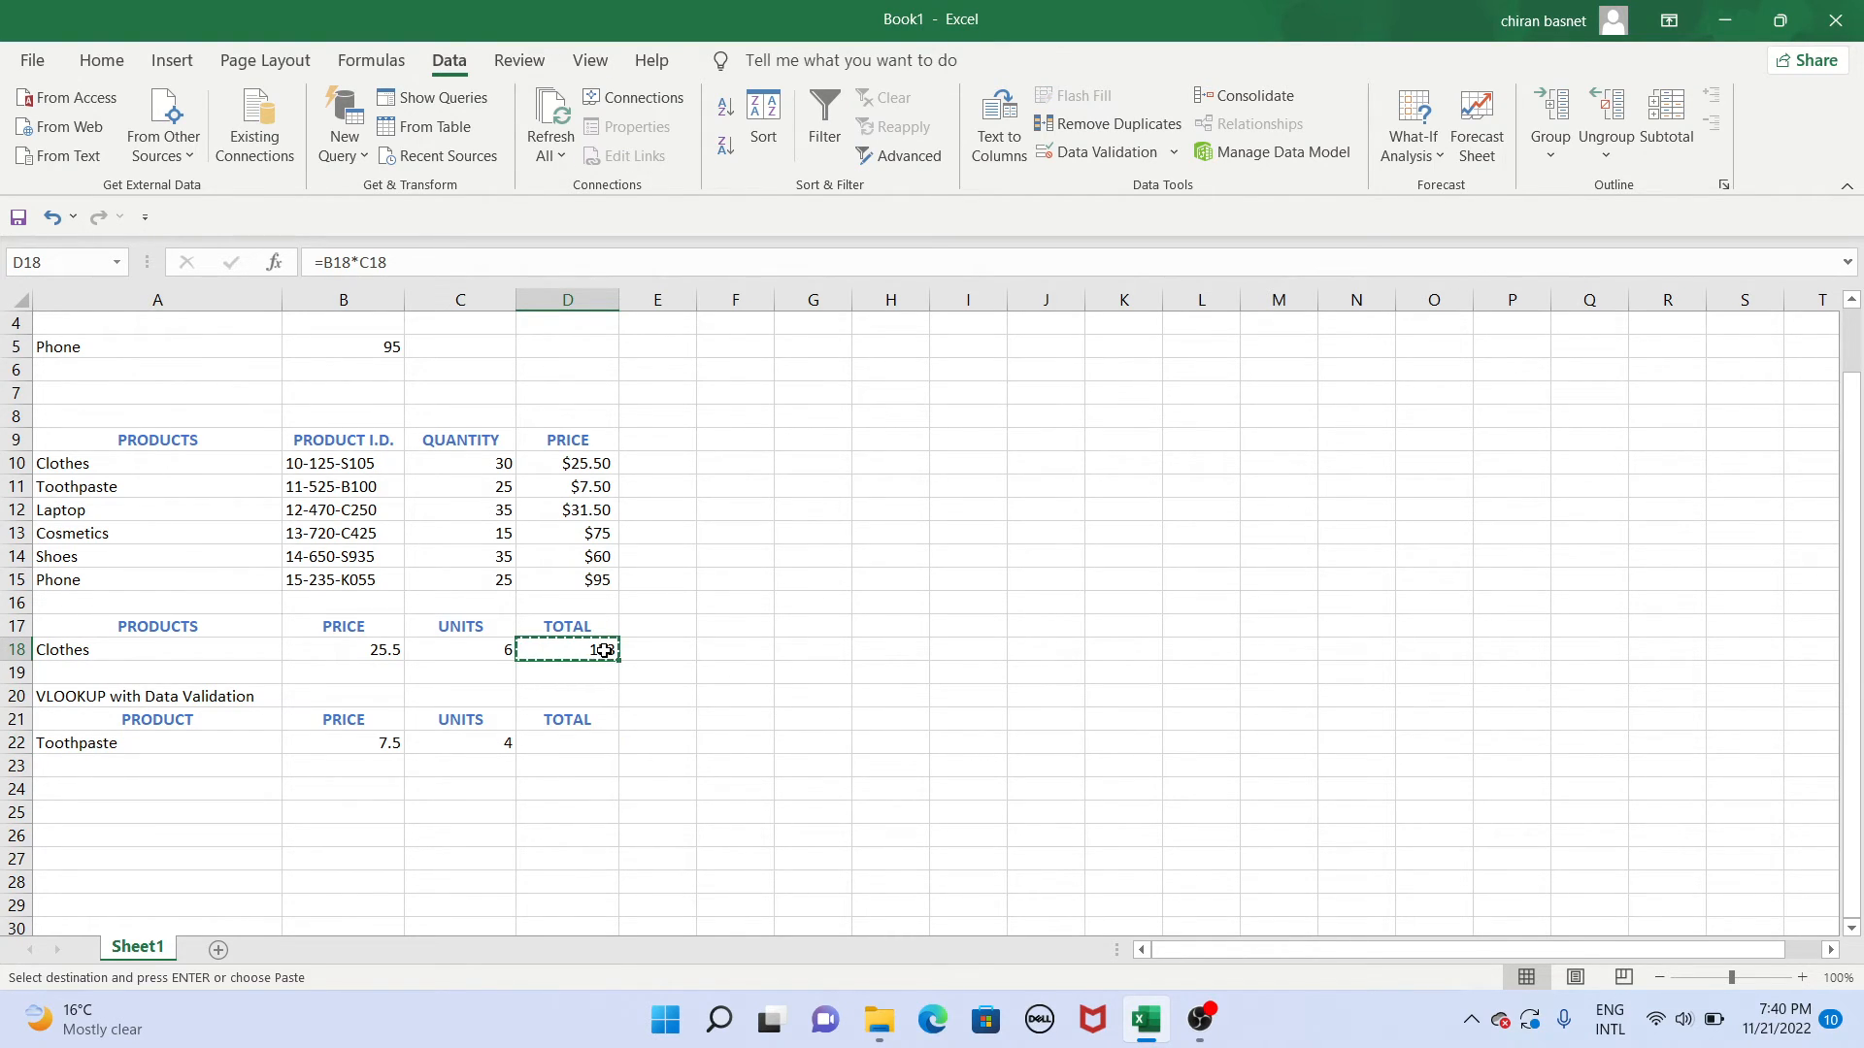
{"action": "left_click", "coordinate": [563, 750]}
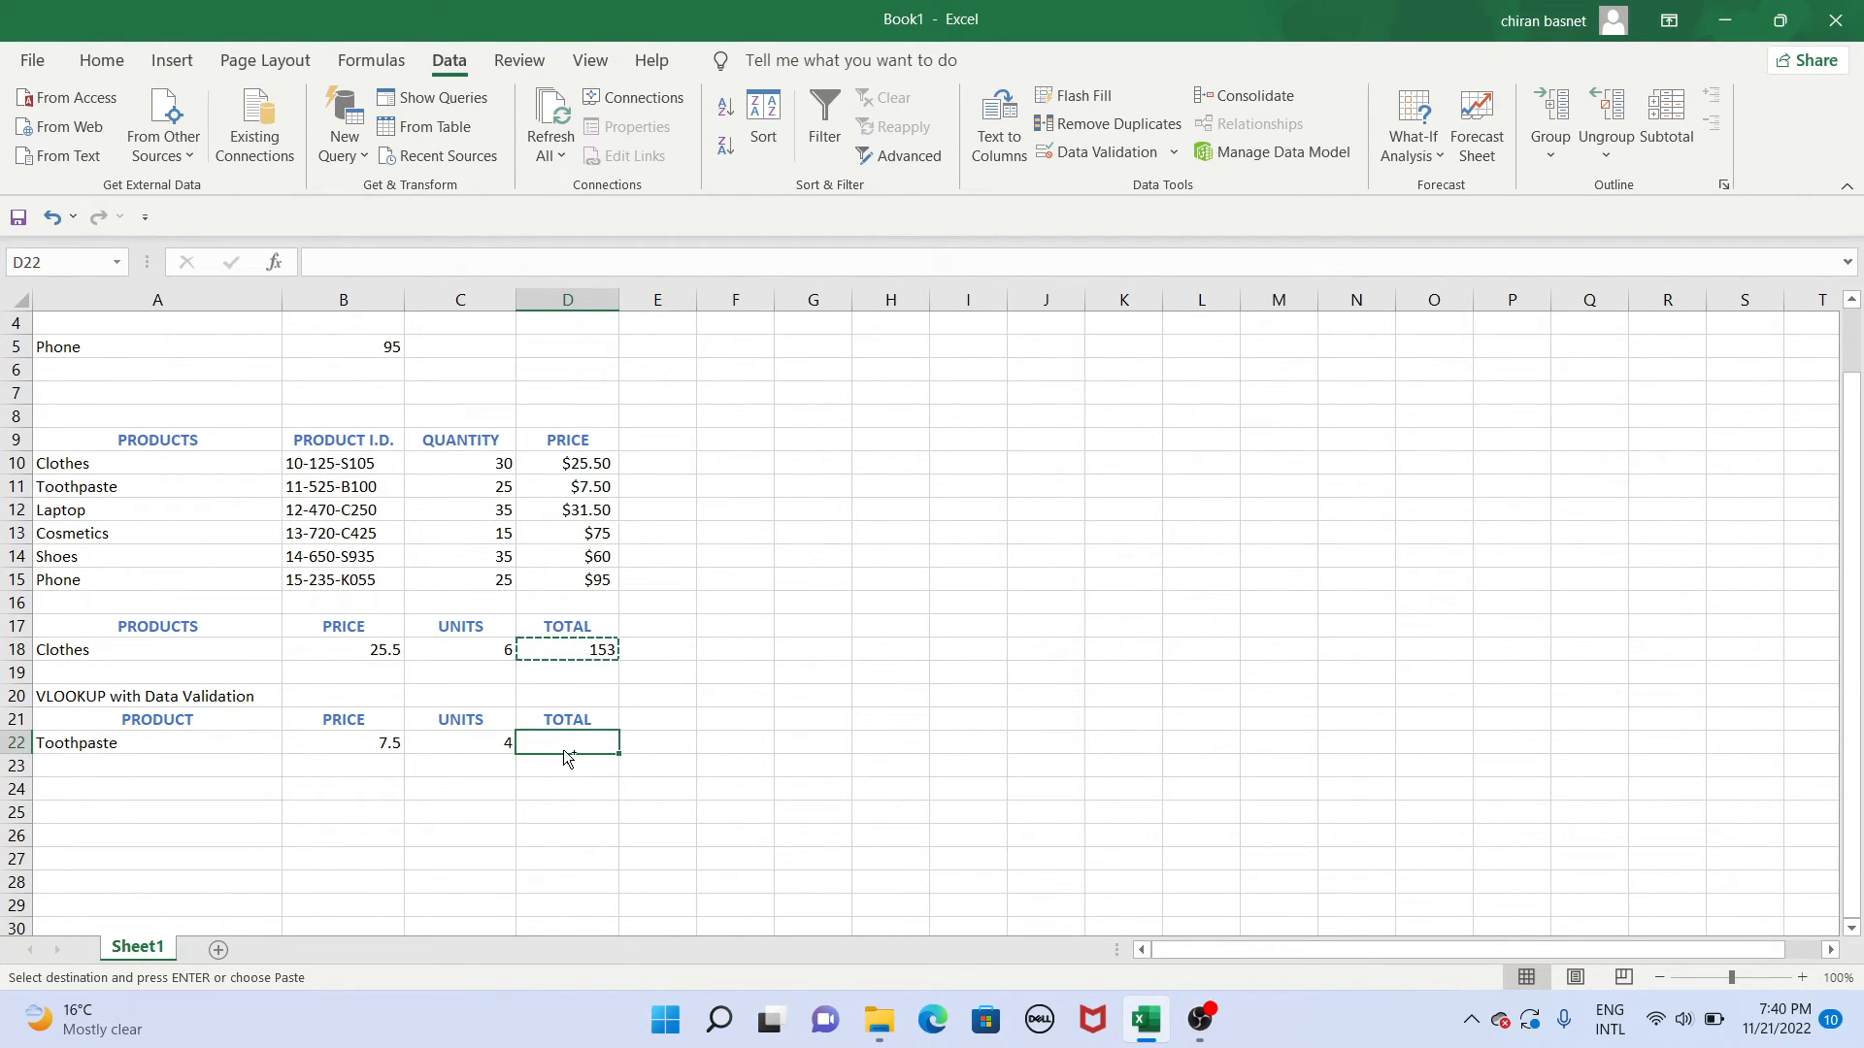
{"action": "key", "text": "ctrl+v"}
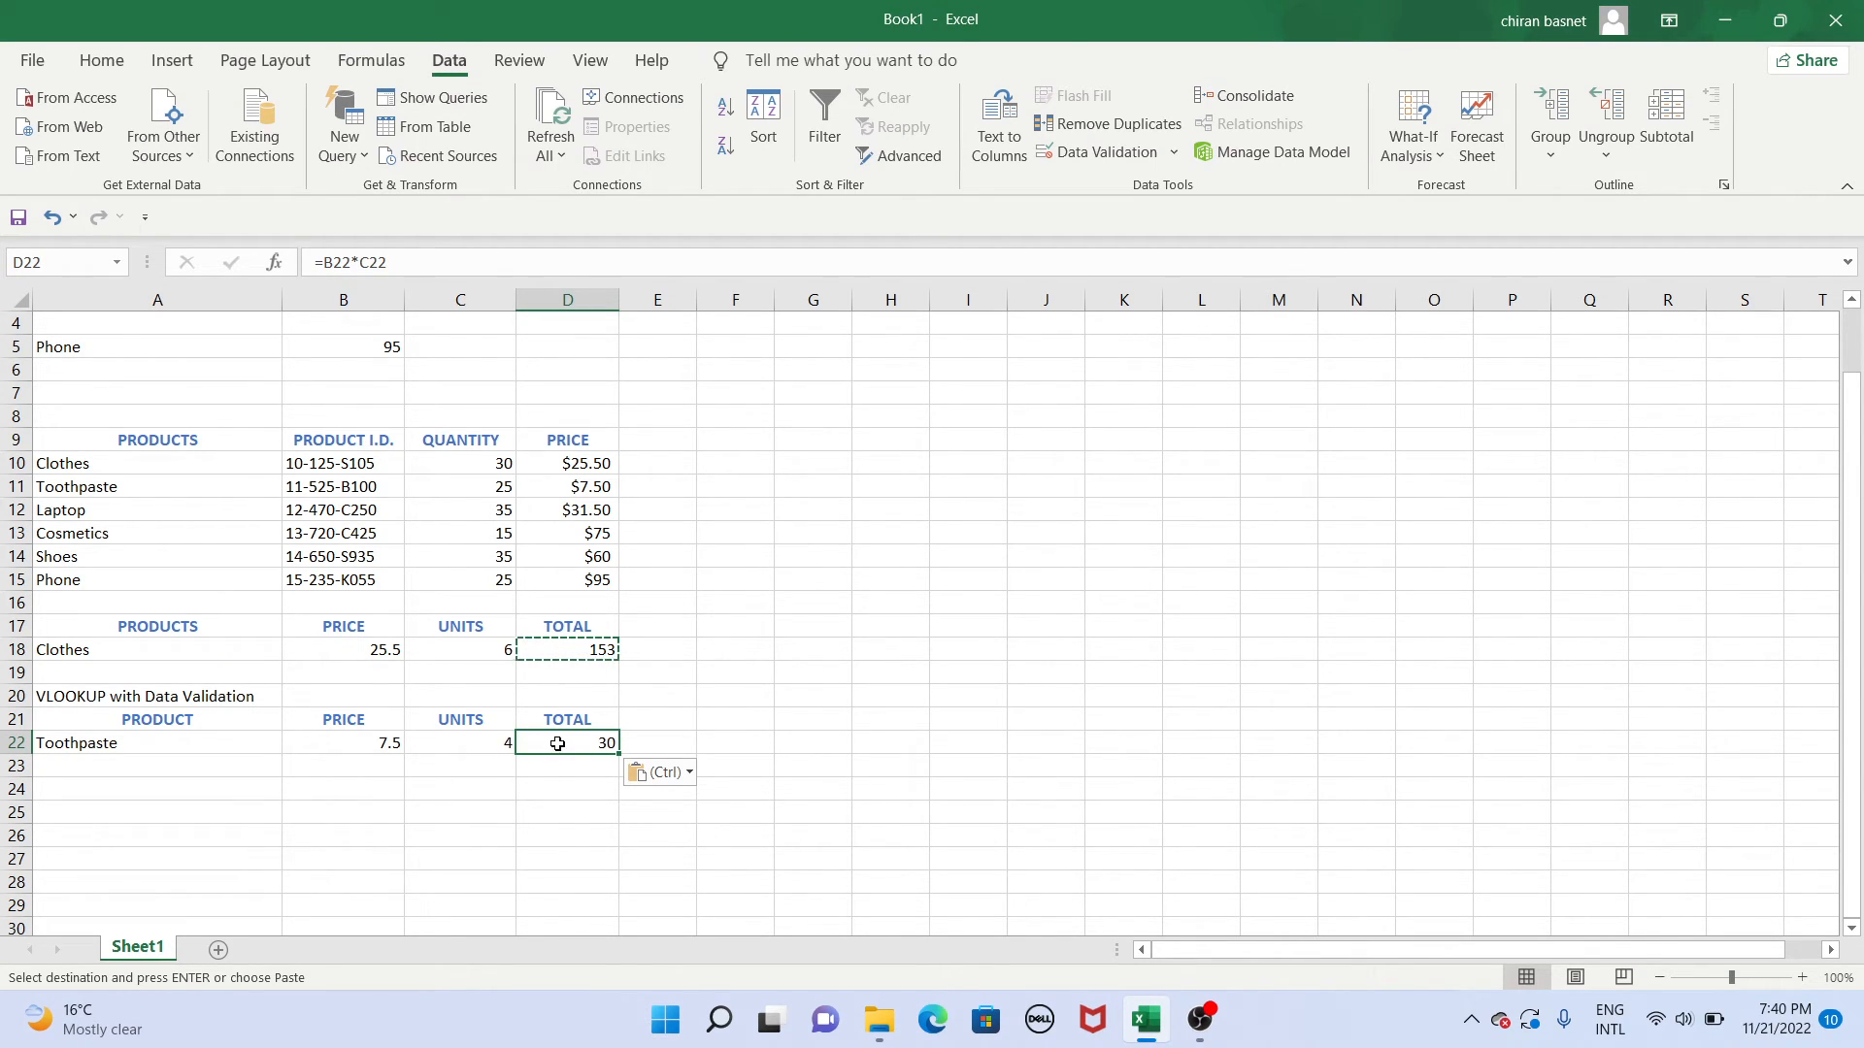
Choose Cosmetics from the product list in A22 to test the price and total formulas.
{"action": "left_click", "coordinate": [272, 742]}
{"action": "left_click", "coordinate": [293, 744]}
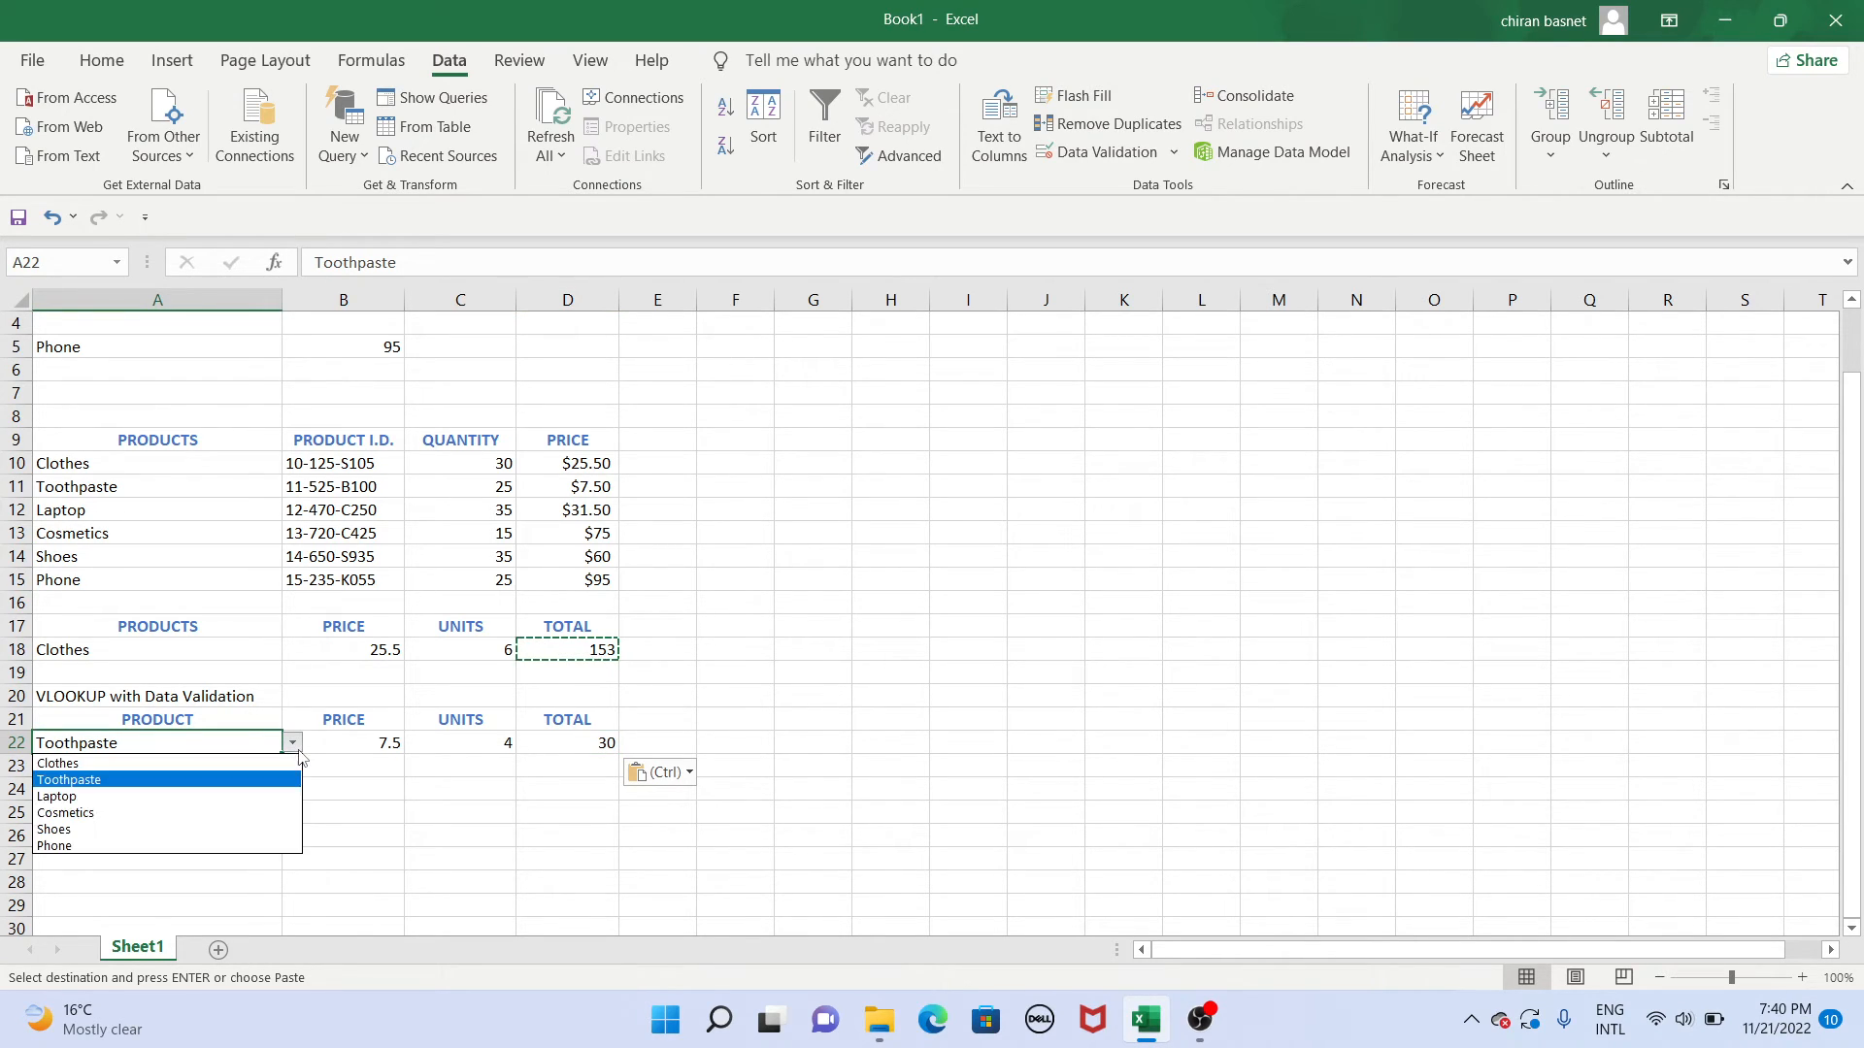
{"action": "left_click", "coordinate": [237, 814]}
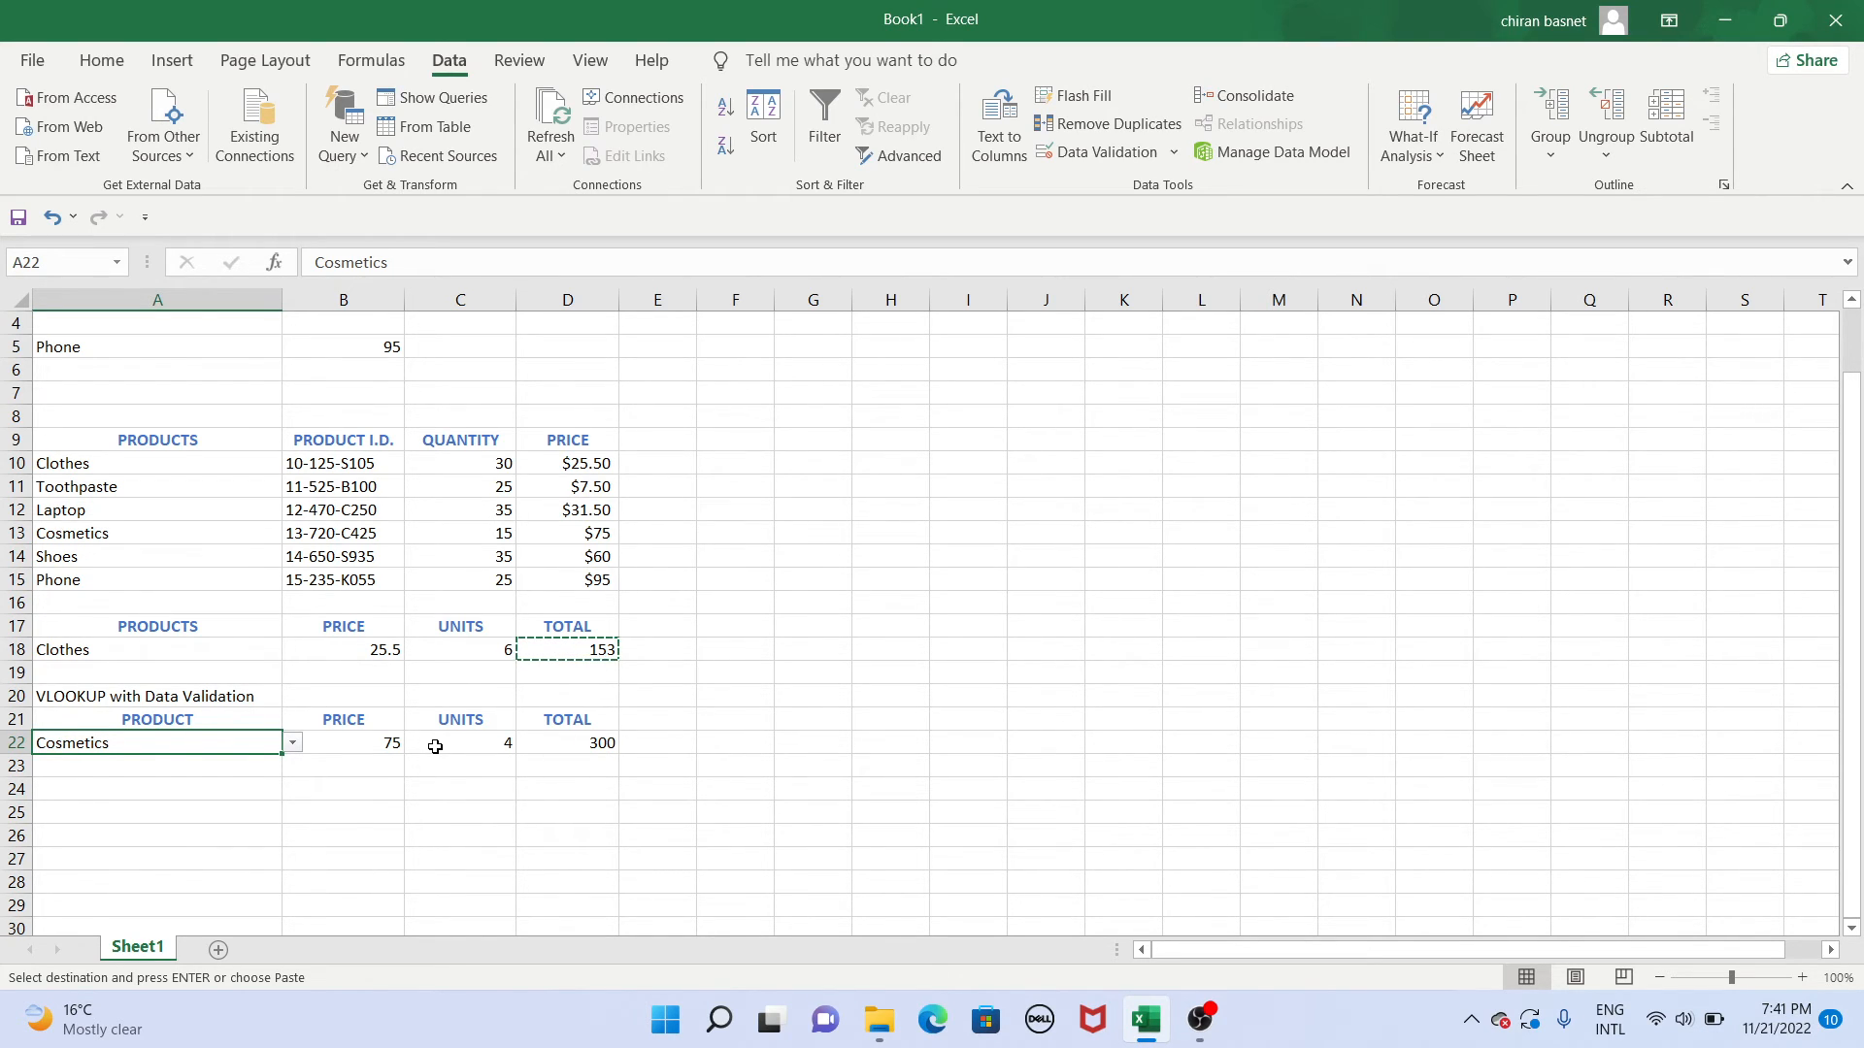
Add a second Laptop record in row 16 with product ID 12-333-F105, quantity 20 and price 100.
{"action": "scroll", "coordinate": [435, 746], "scroll_direction": "up", "scroll_amount": 1}
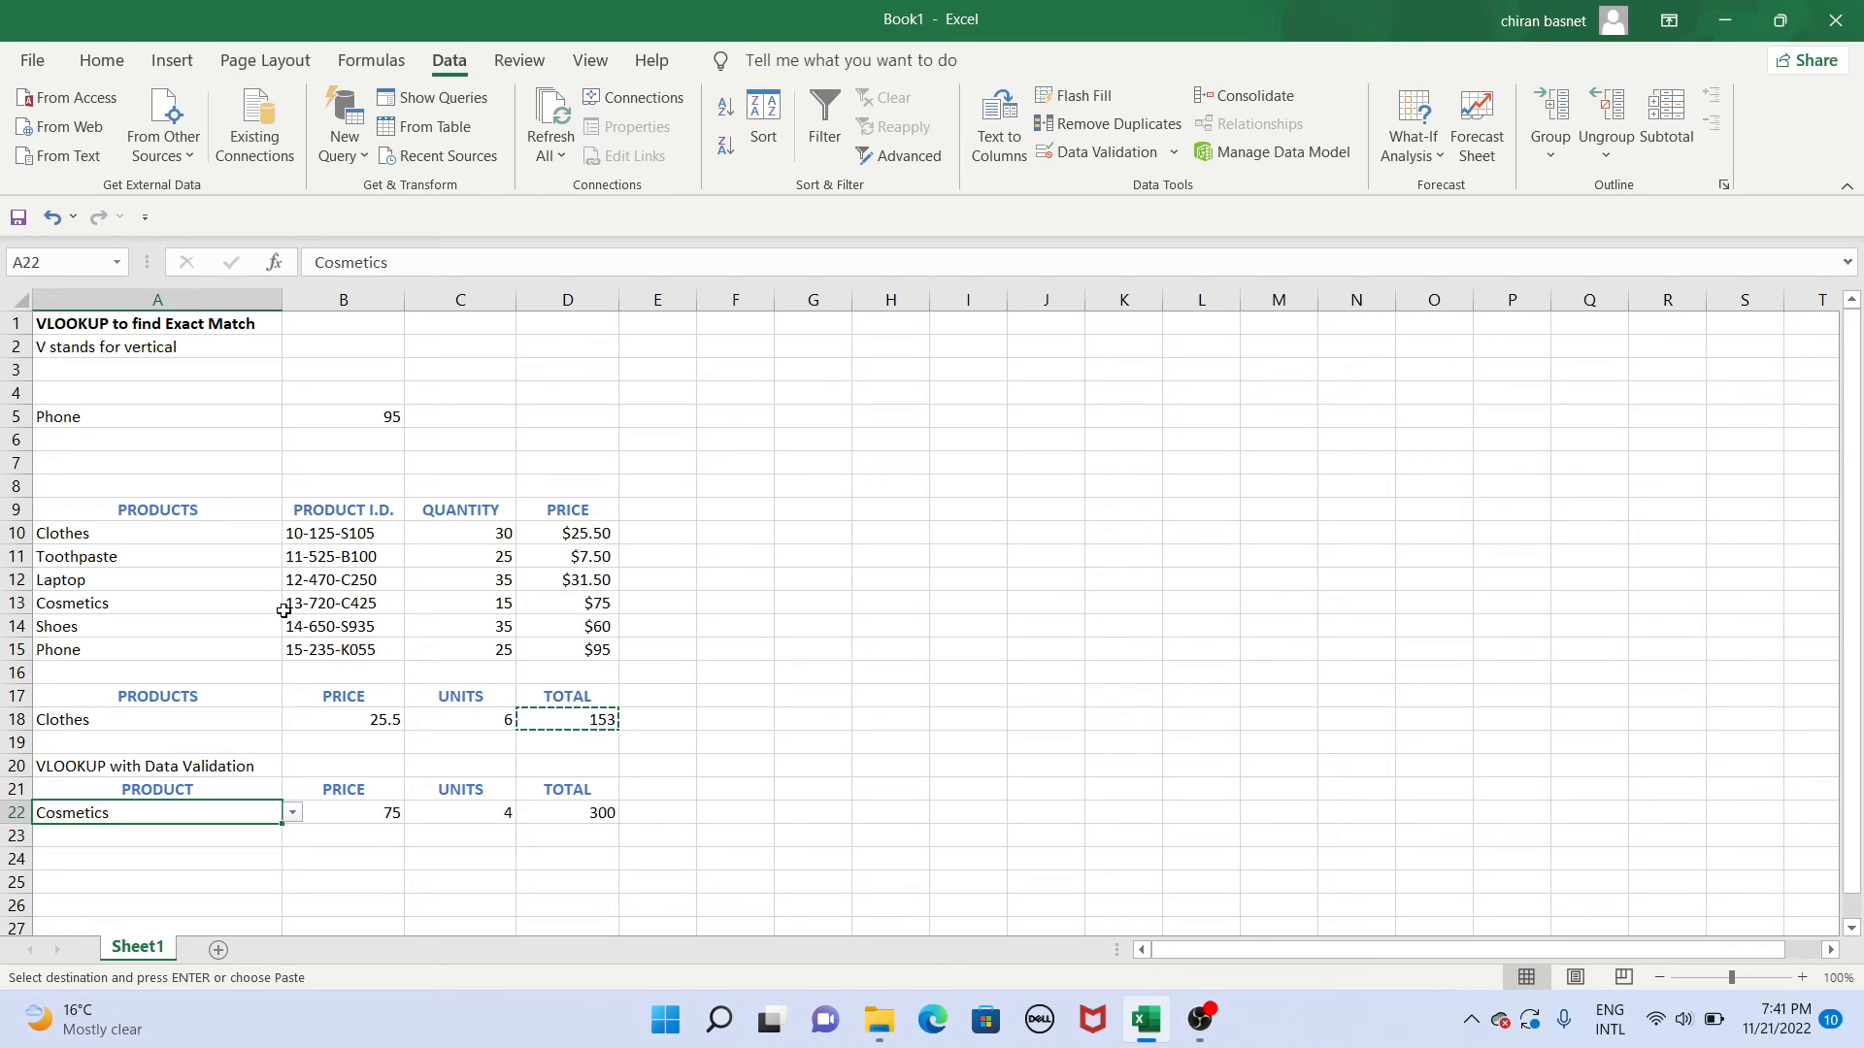
{"action": "left_click", "coordinate": [152, 666]}
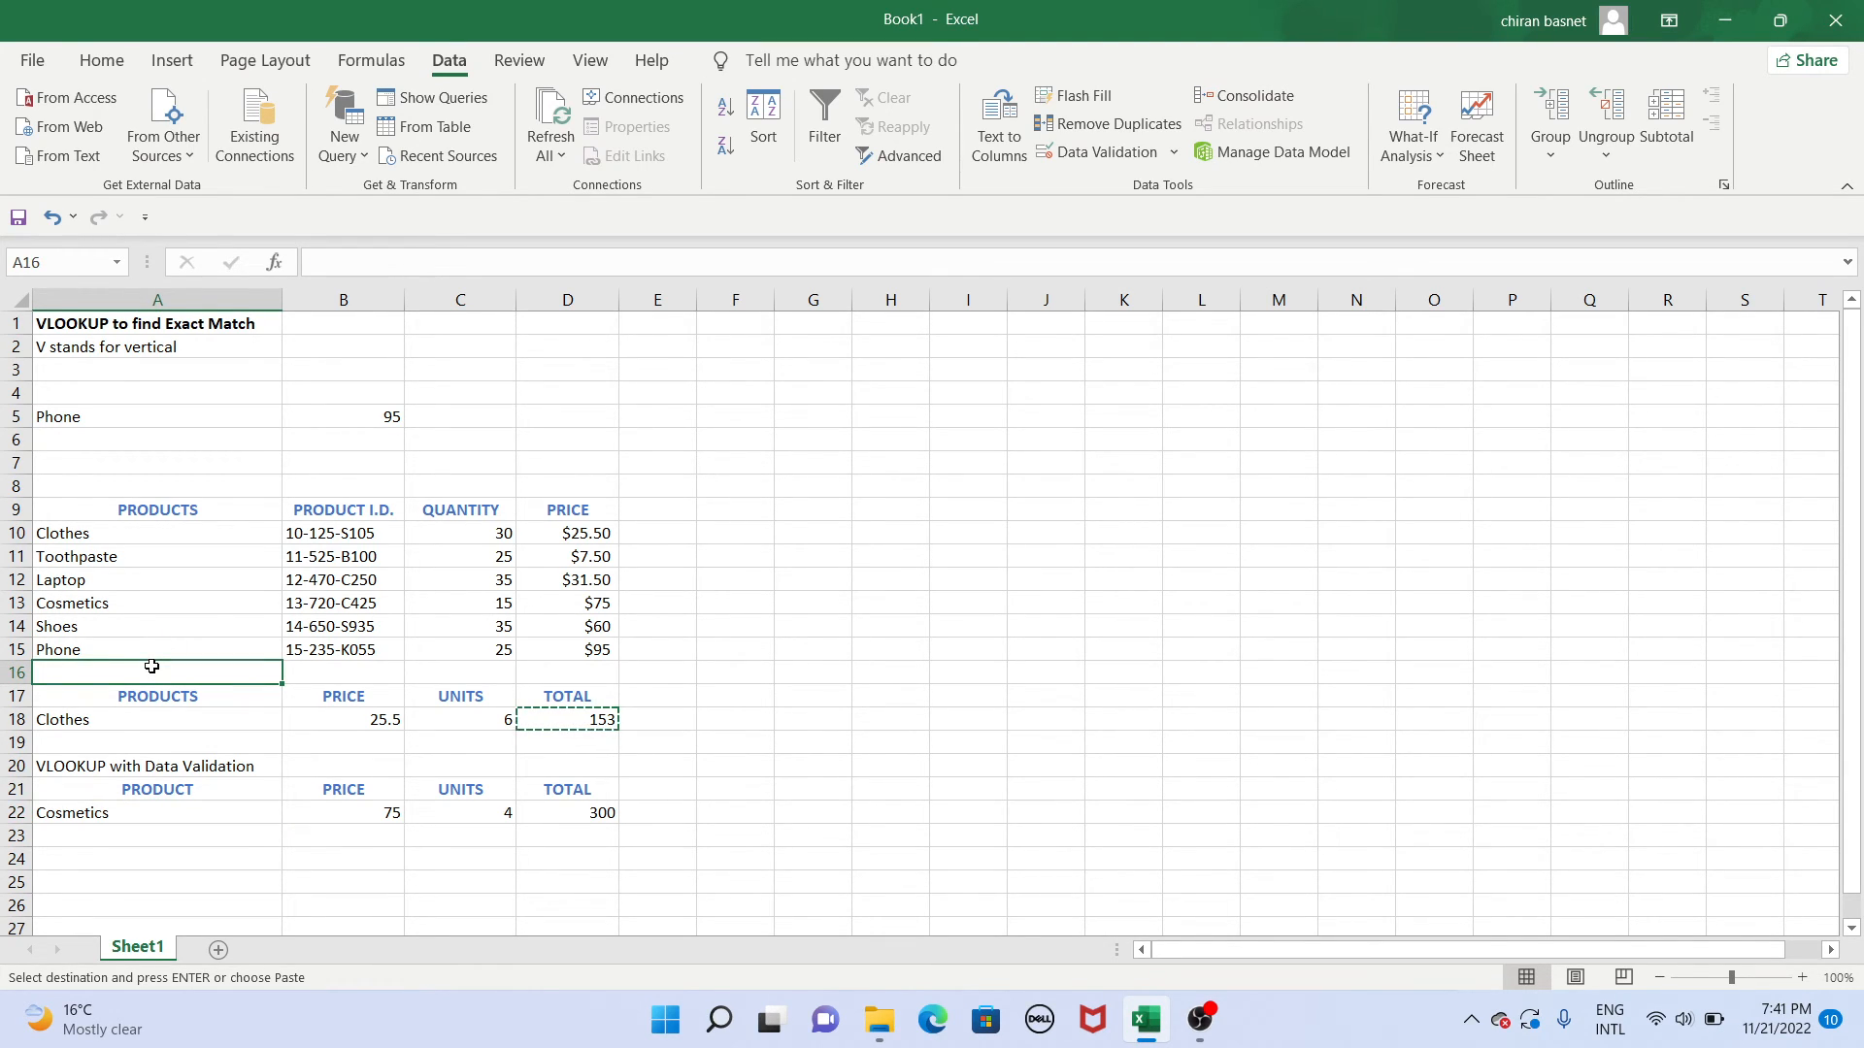
{"action": "type", "text": "La"}
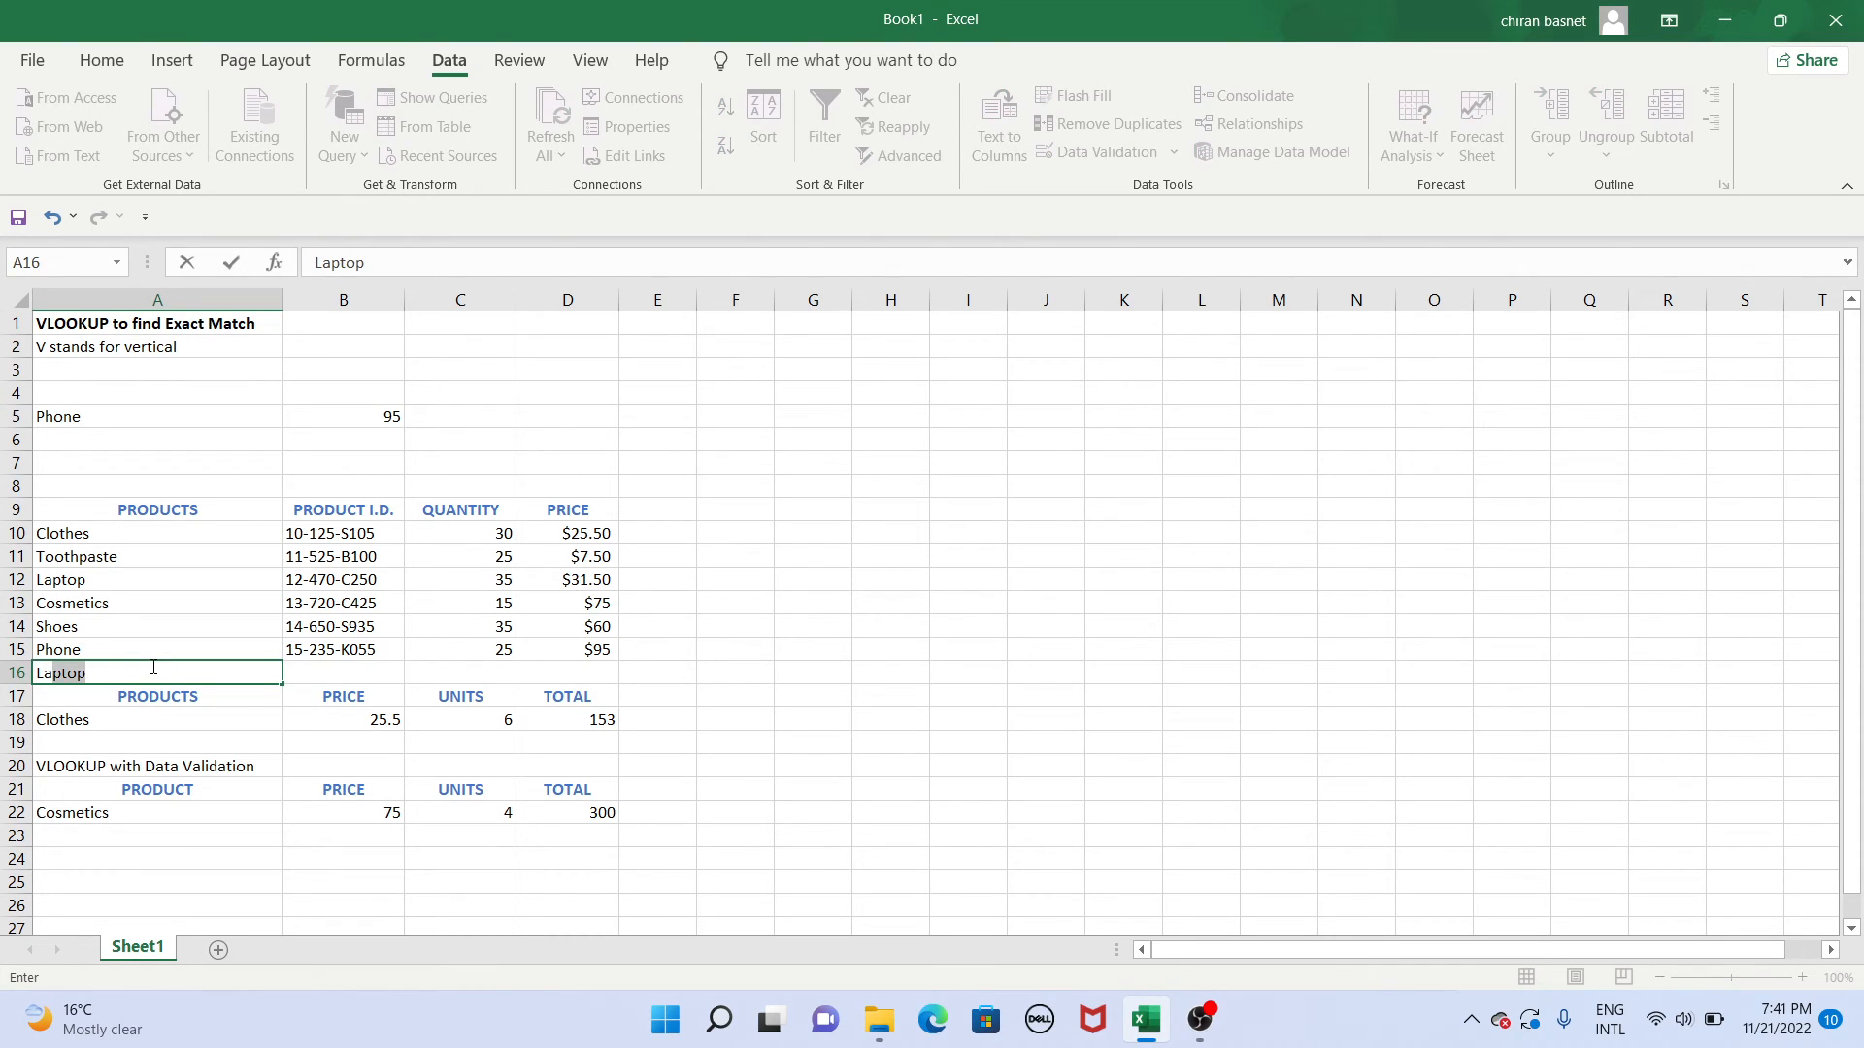
{"action": "key", "text": "Tab"}
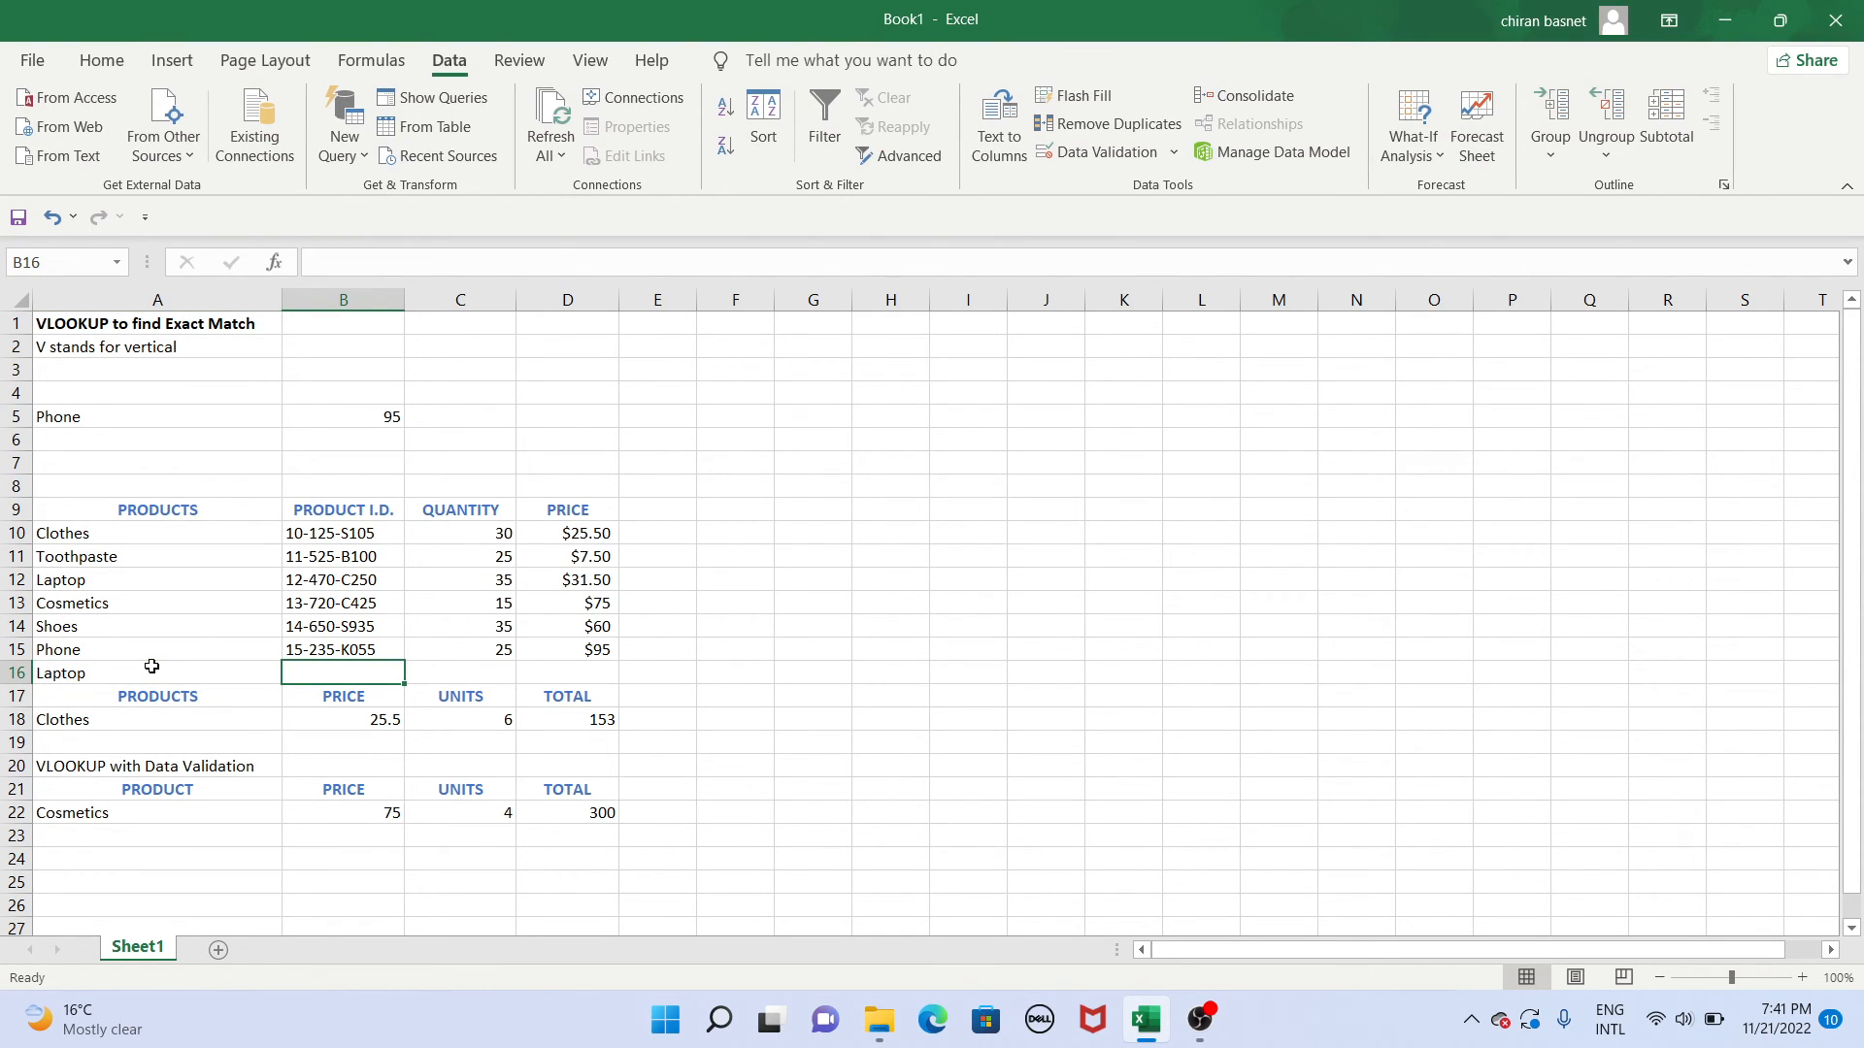
{"action": "type", "text": "12-333"}
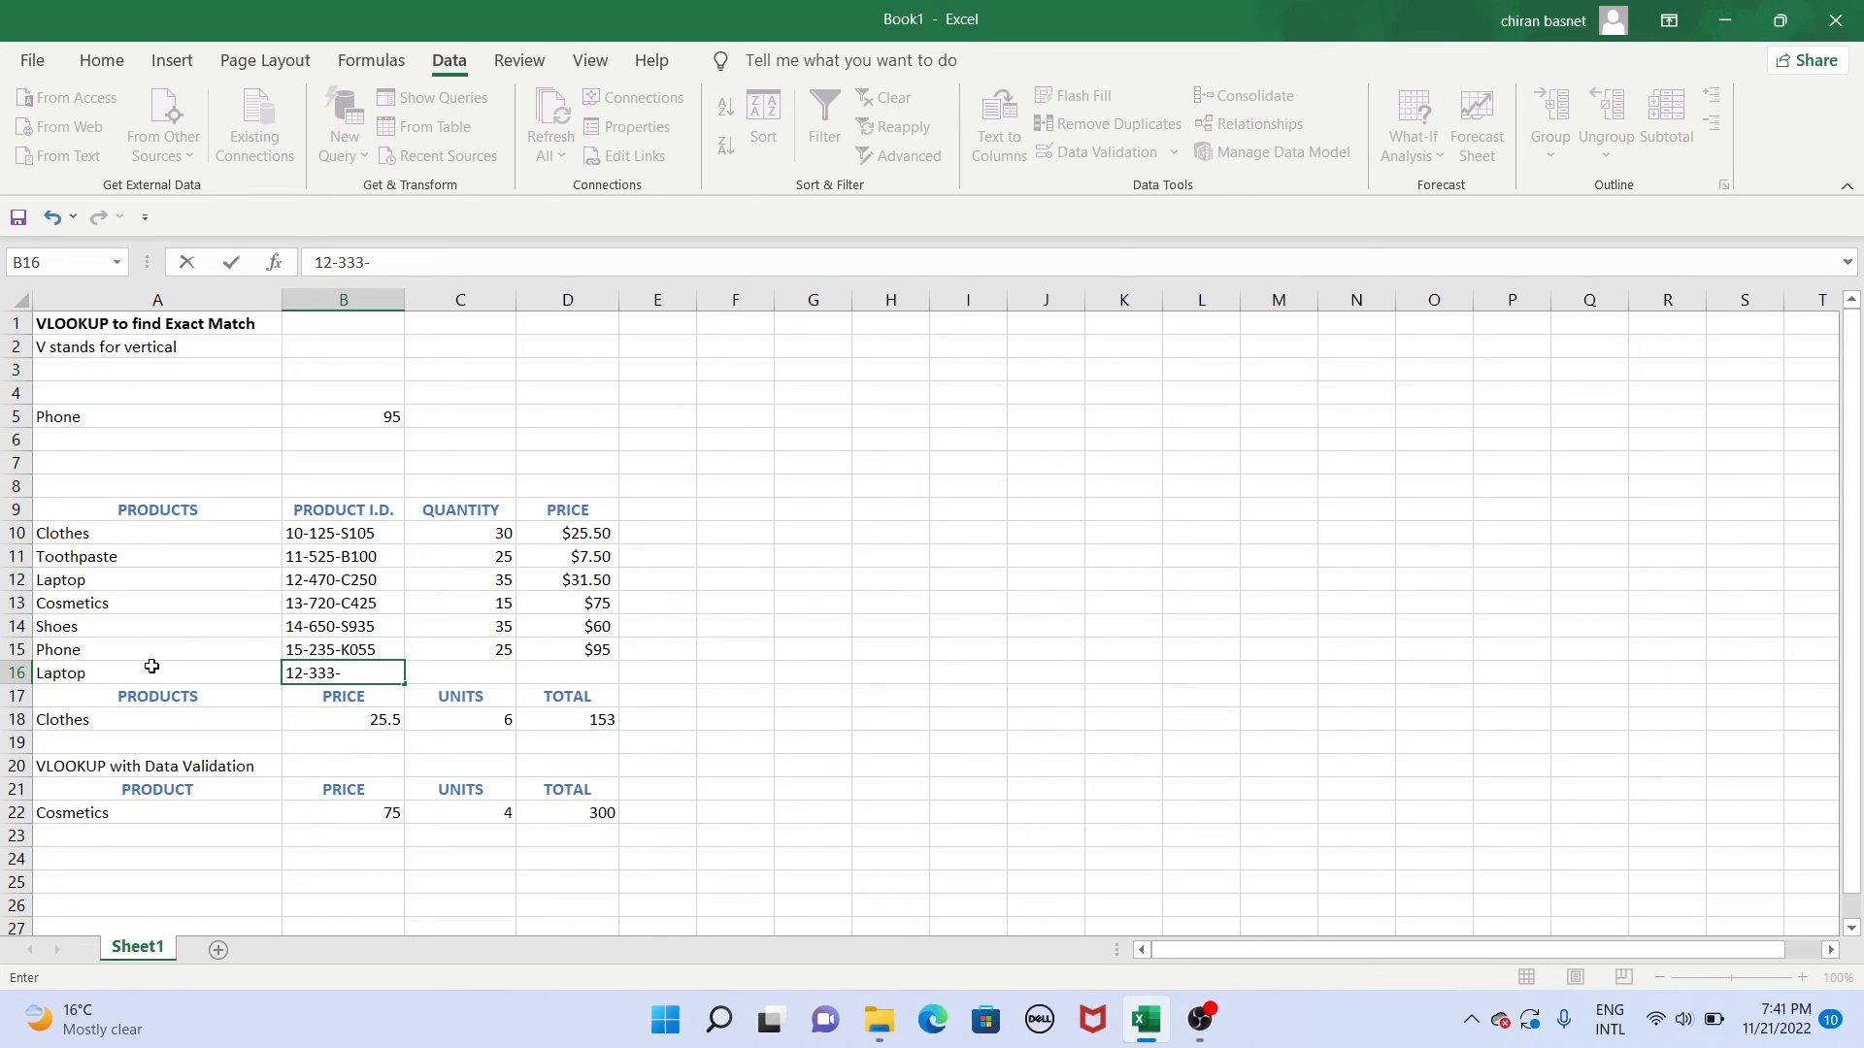
{"action": "type", "text": "-F105"}
{"action": "key", "text": "Tab"}
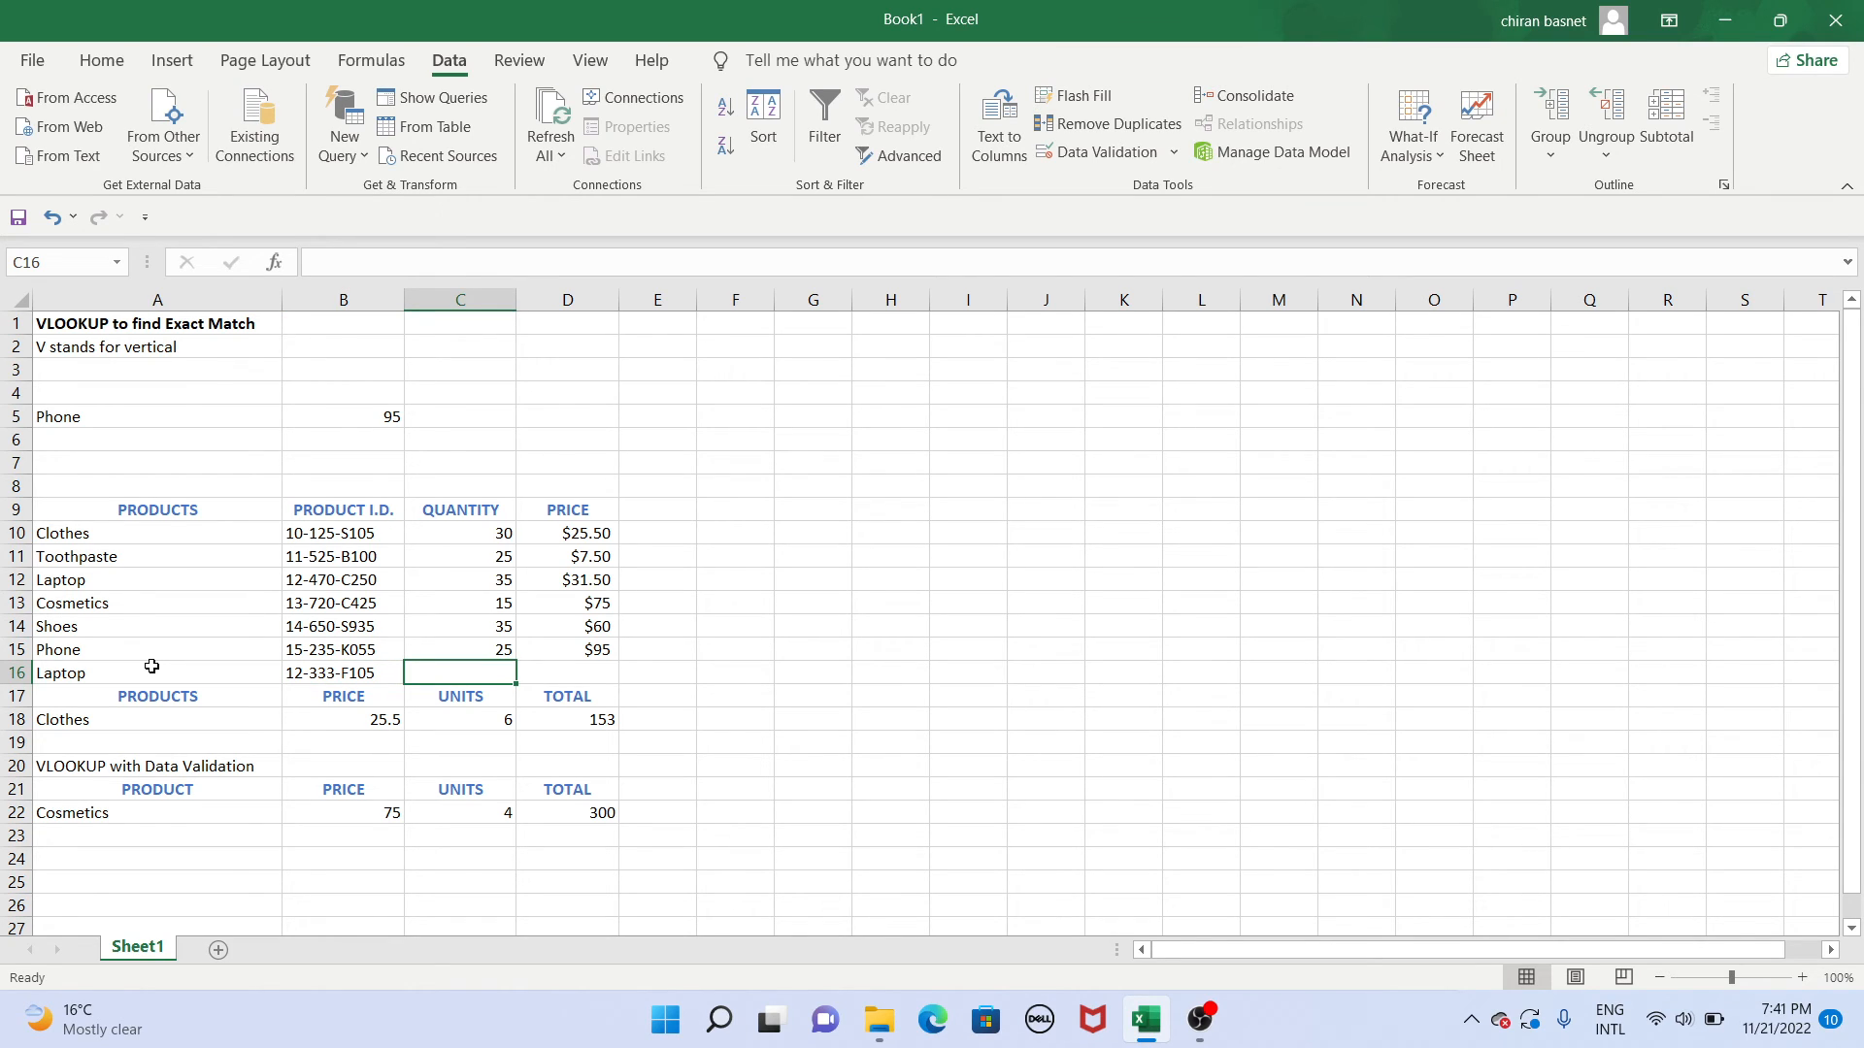
{"action": "type", "text": "2"}
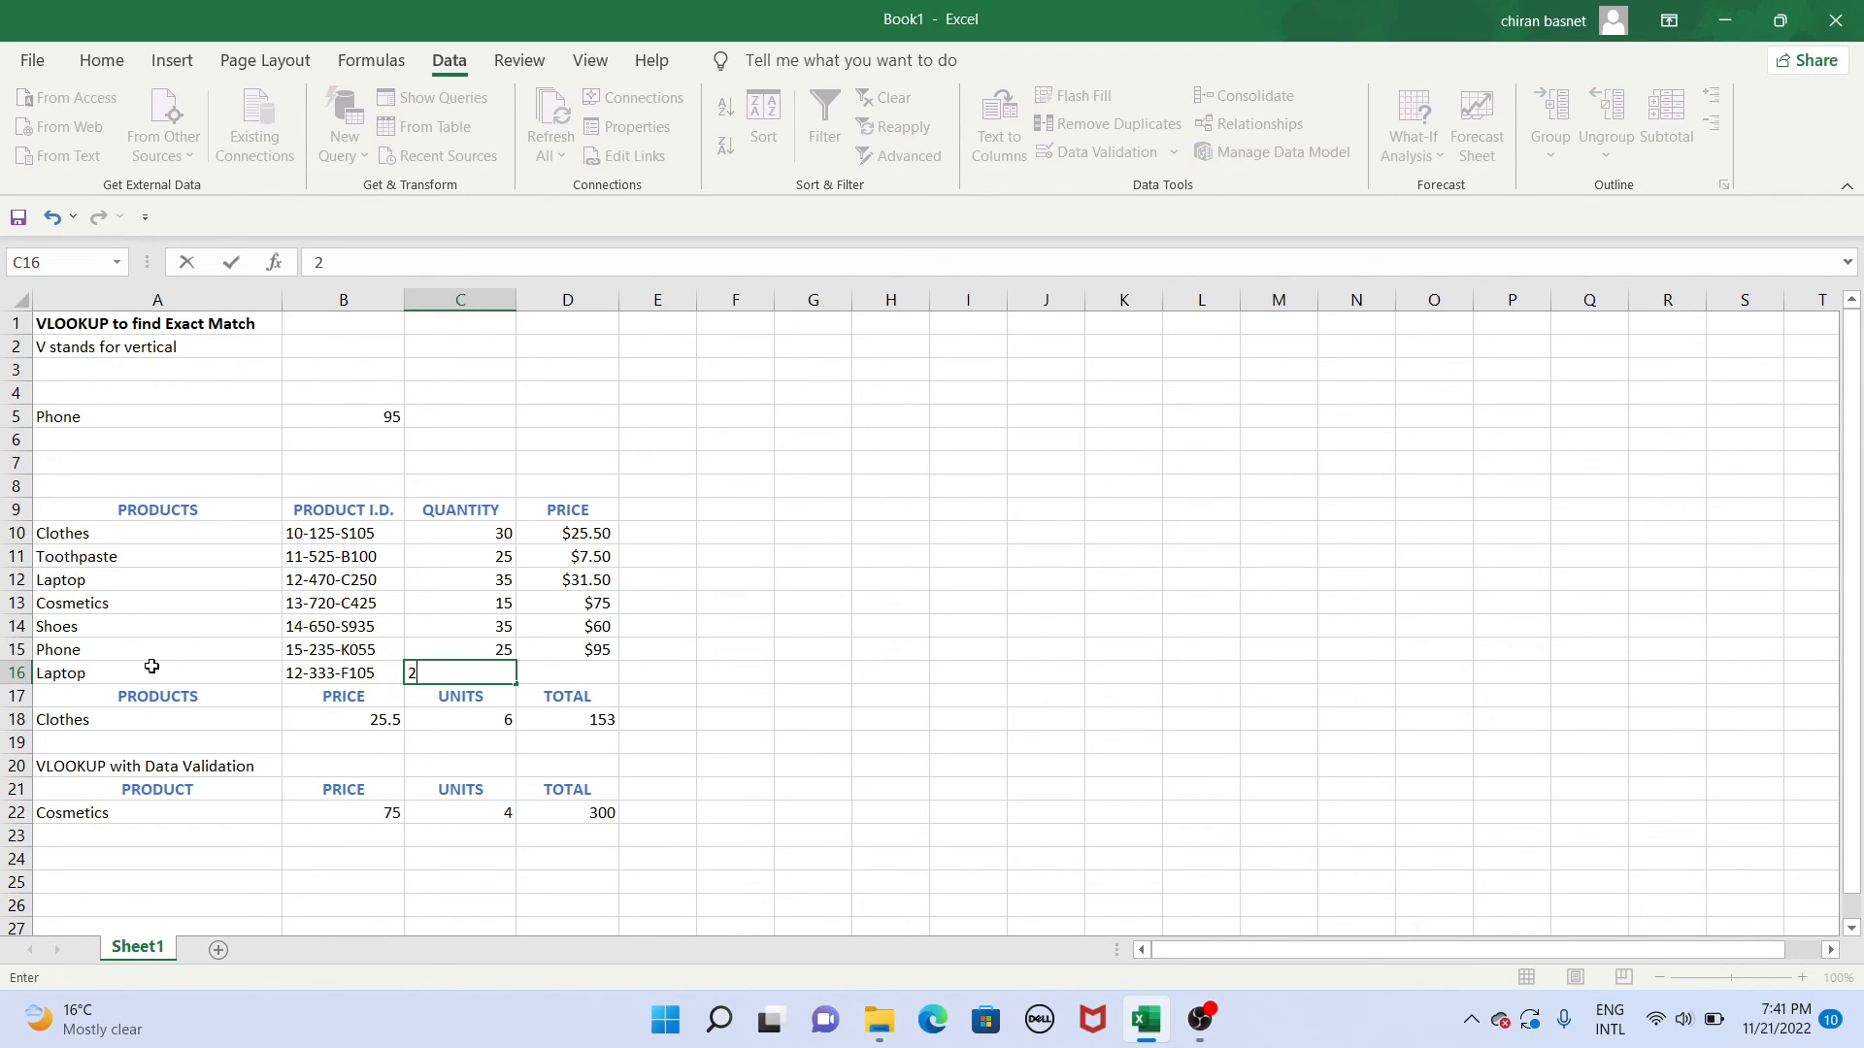
{"action": "type", "text": "0"}
{"action": "key", "text": "Tab"}
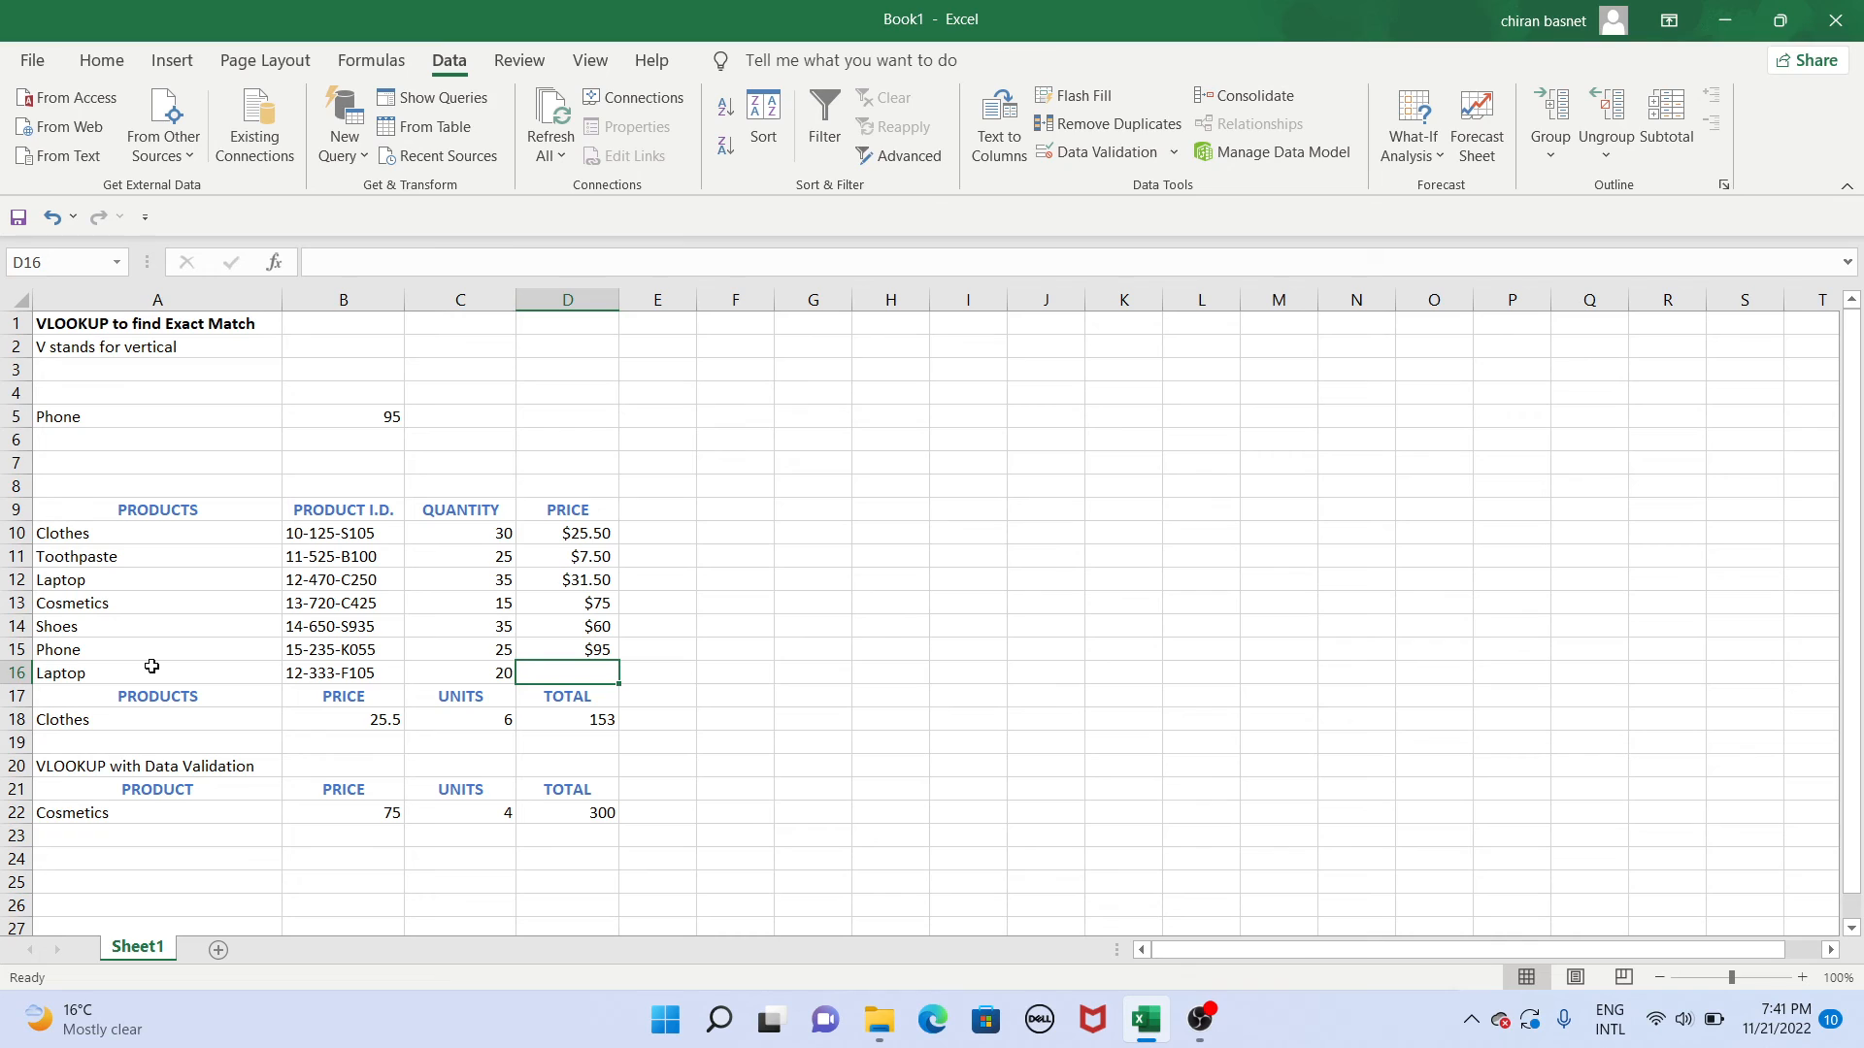
{"action": "type", "text": "1"}
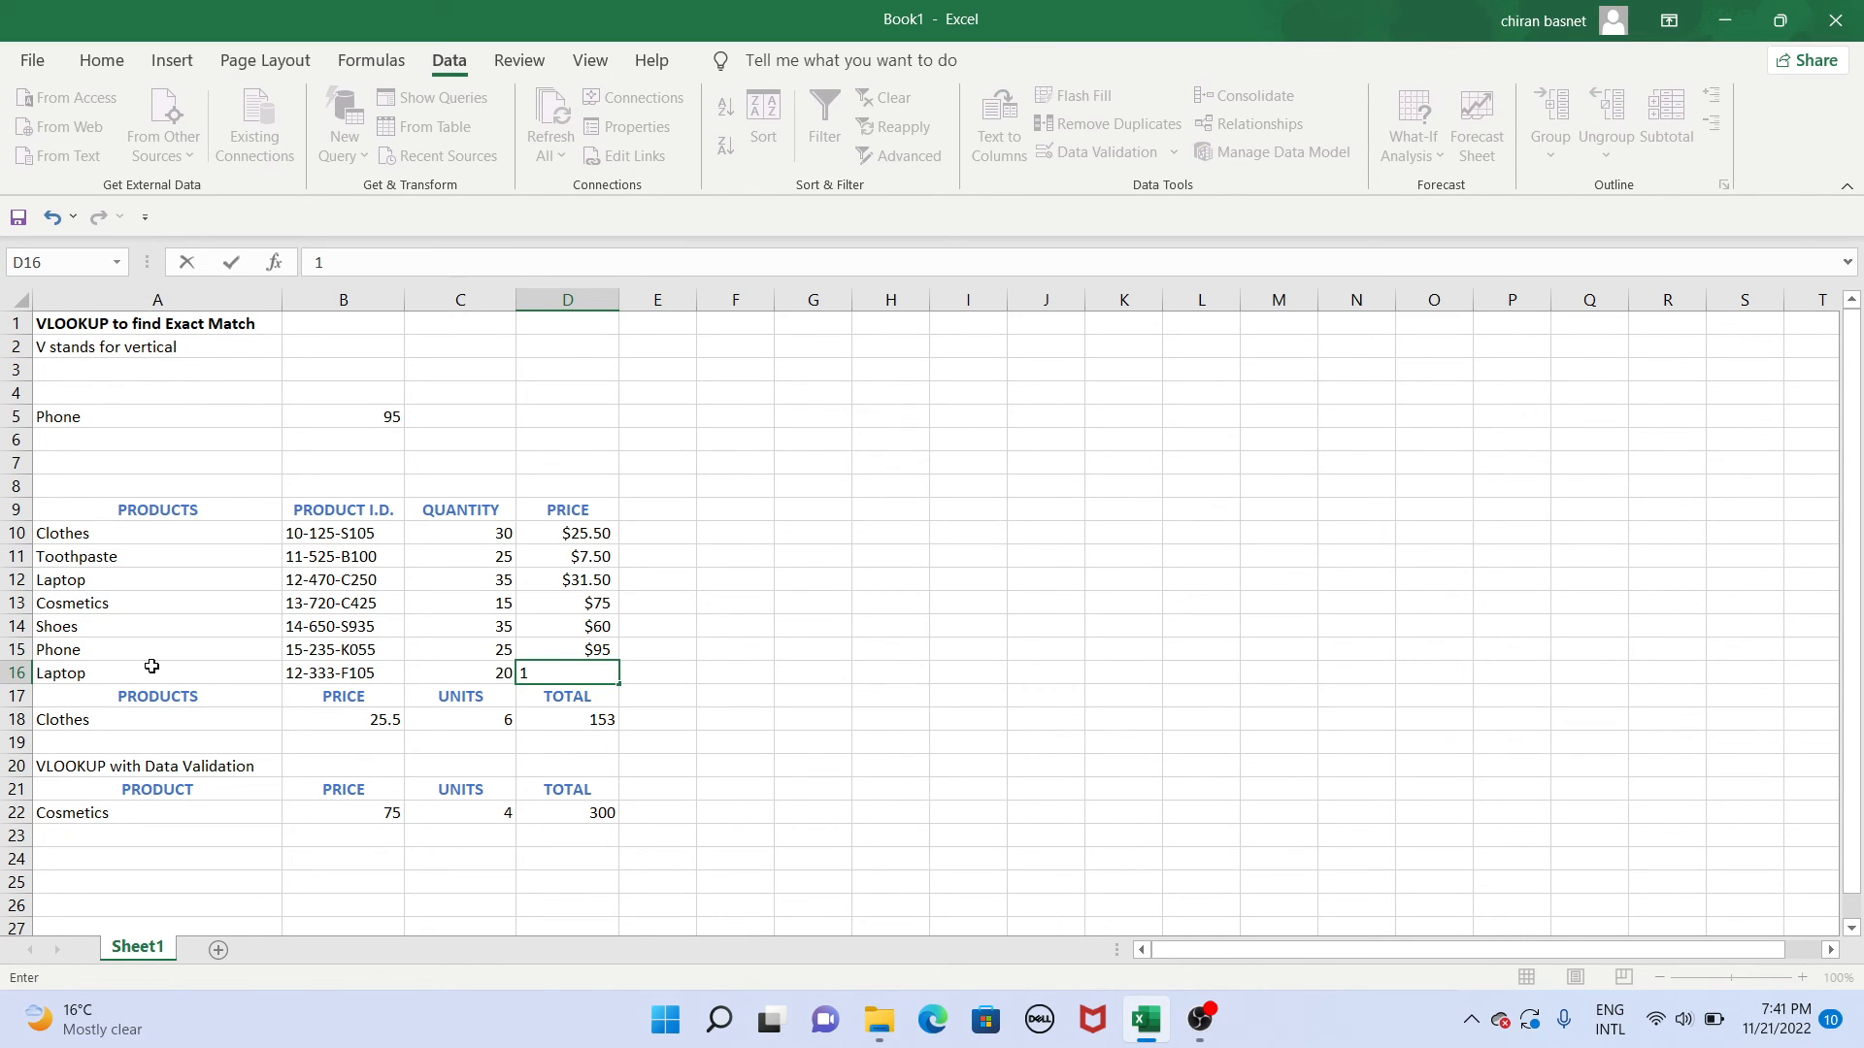
{"action": "type", "text": "00"}
{"action": "key", "text": "Tab"}
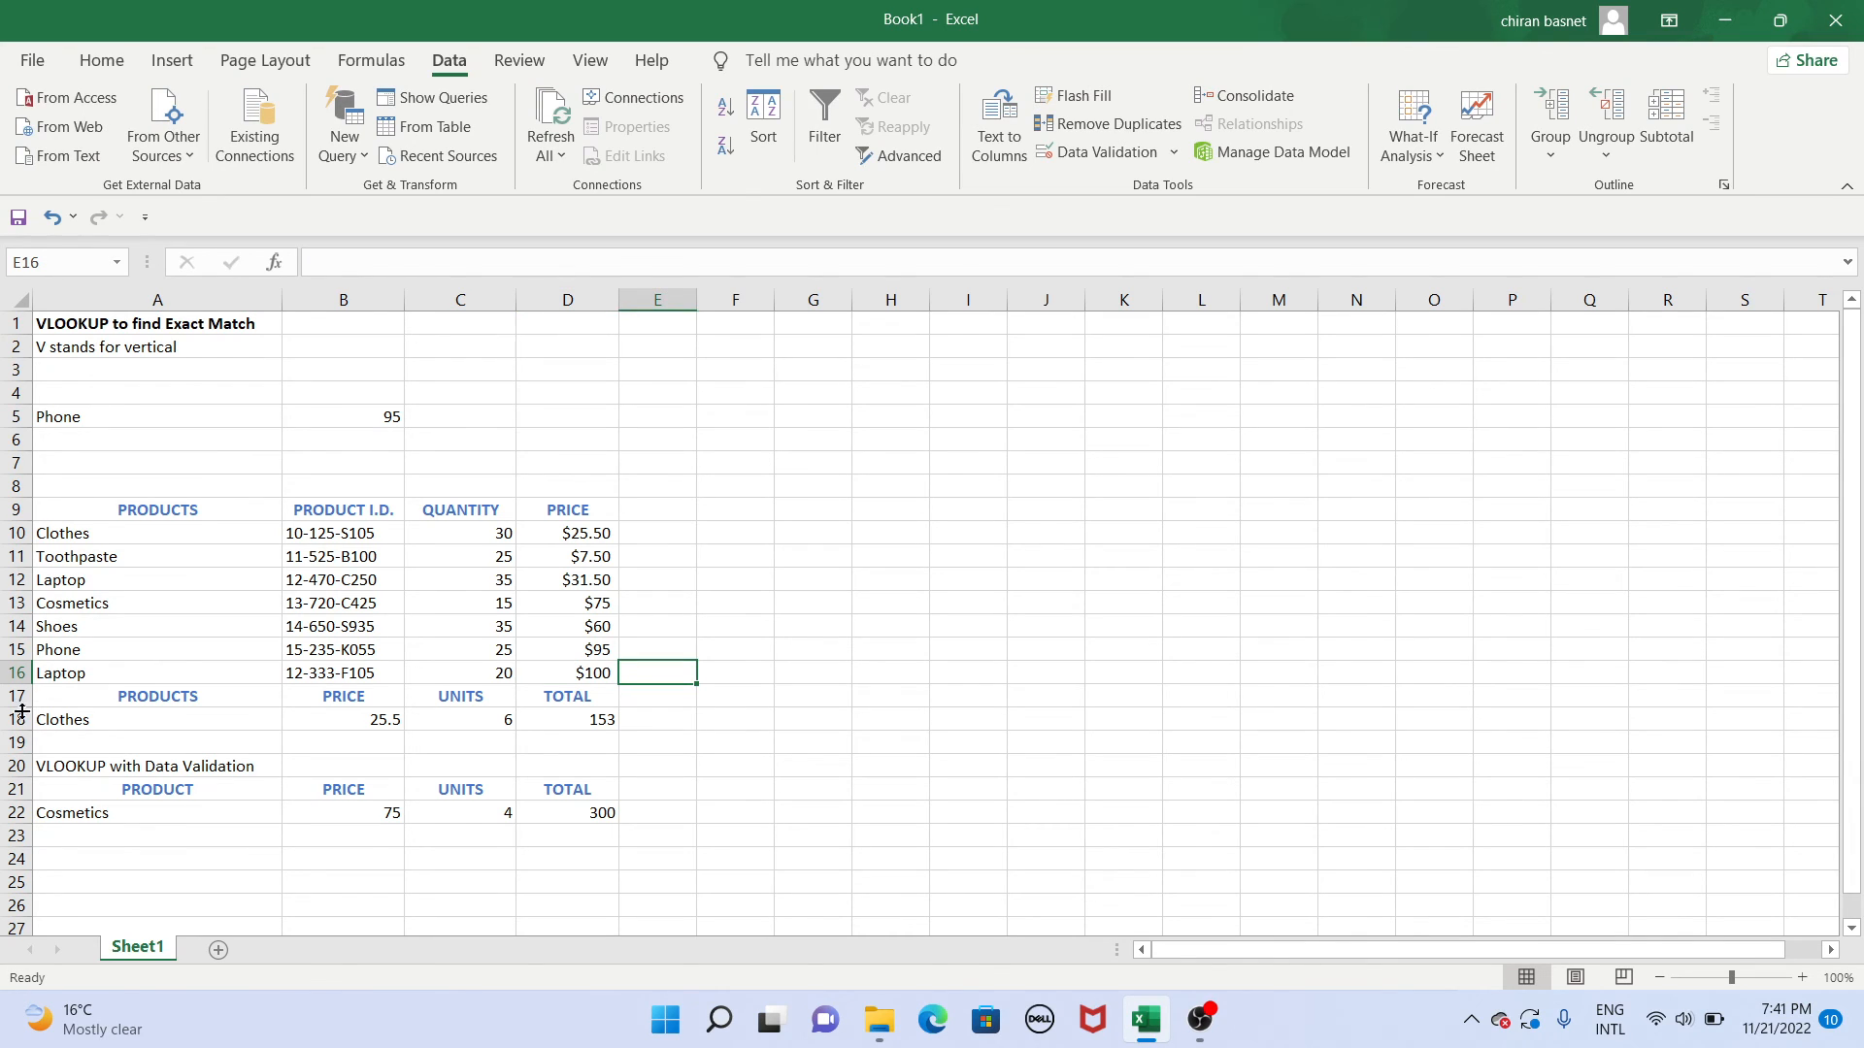
Choose Laptop from the product list in A22 to test the lookup with the duplicate product name.
{"action": "left_click", "coordinate": [129, 818]}
{"action": "left_click", "coordinate": [292, 816]}
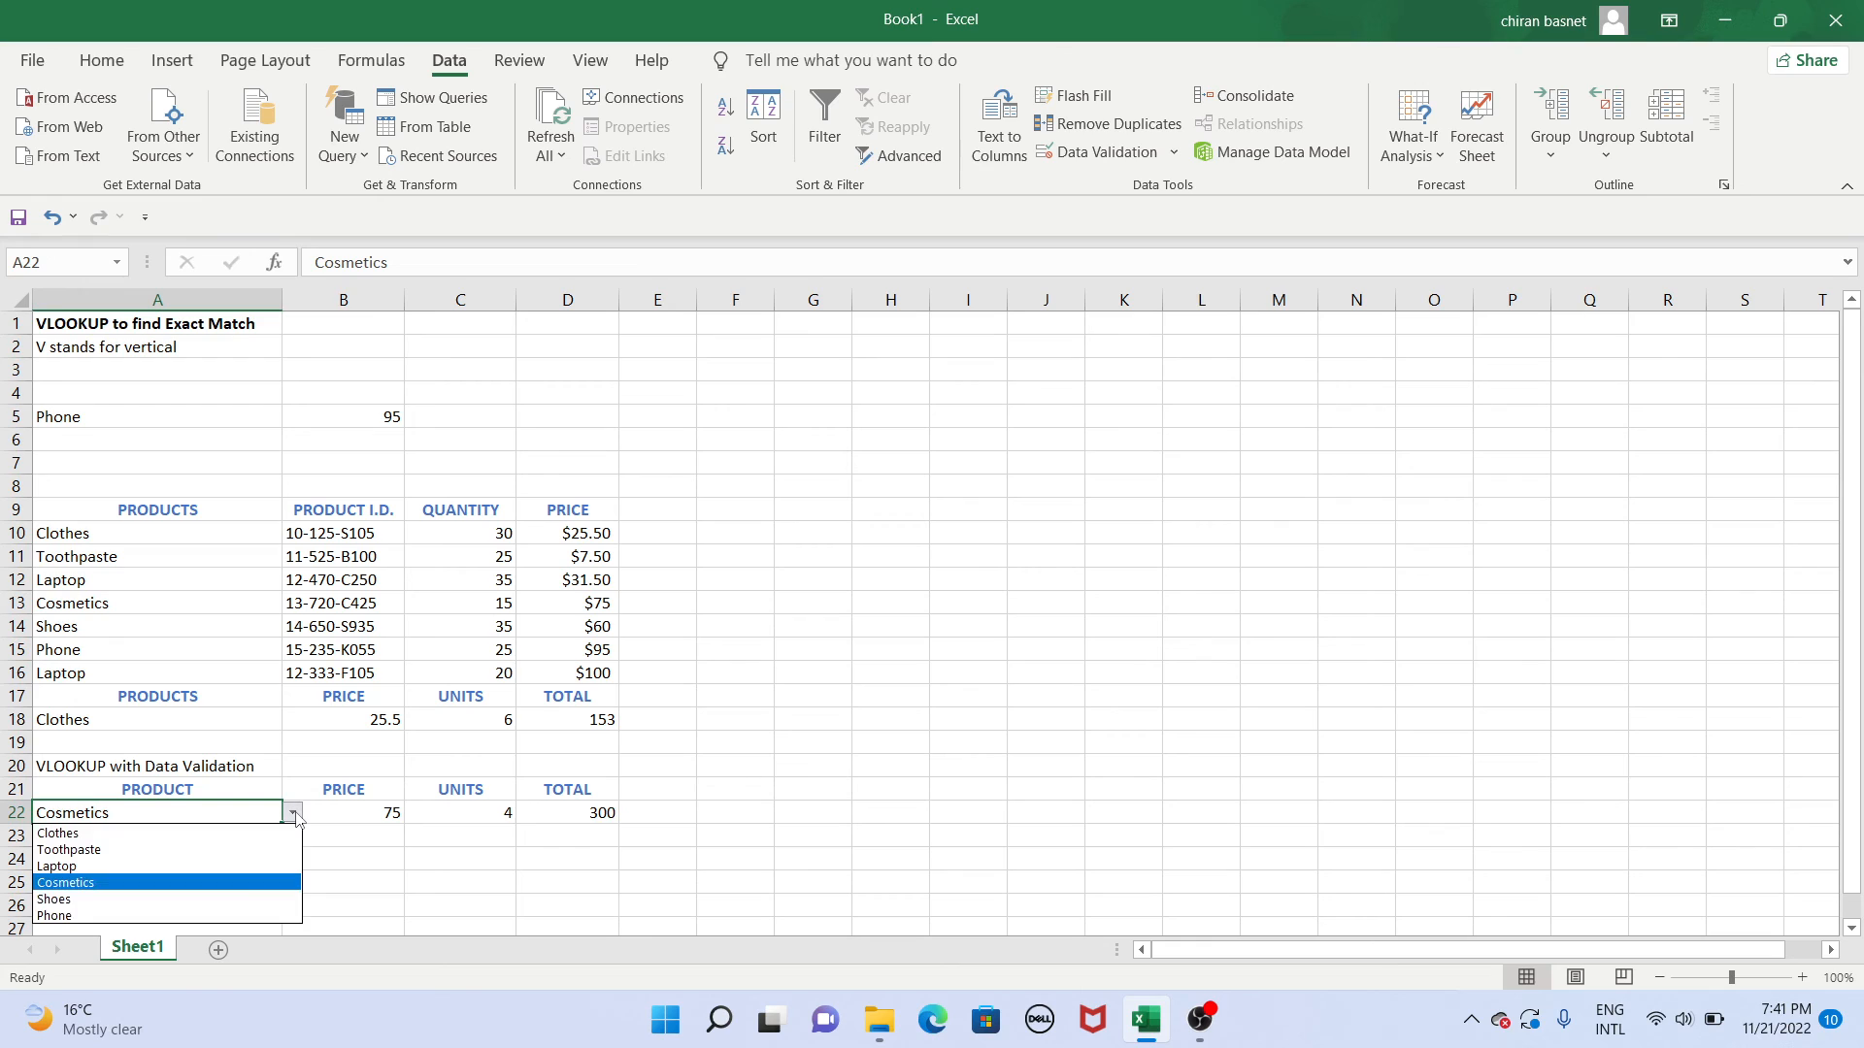
{"action": "left_click", "coordinate": [200, 867]}
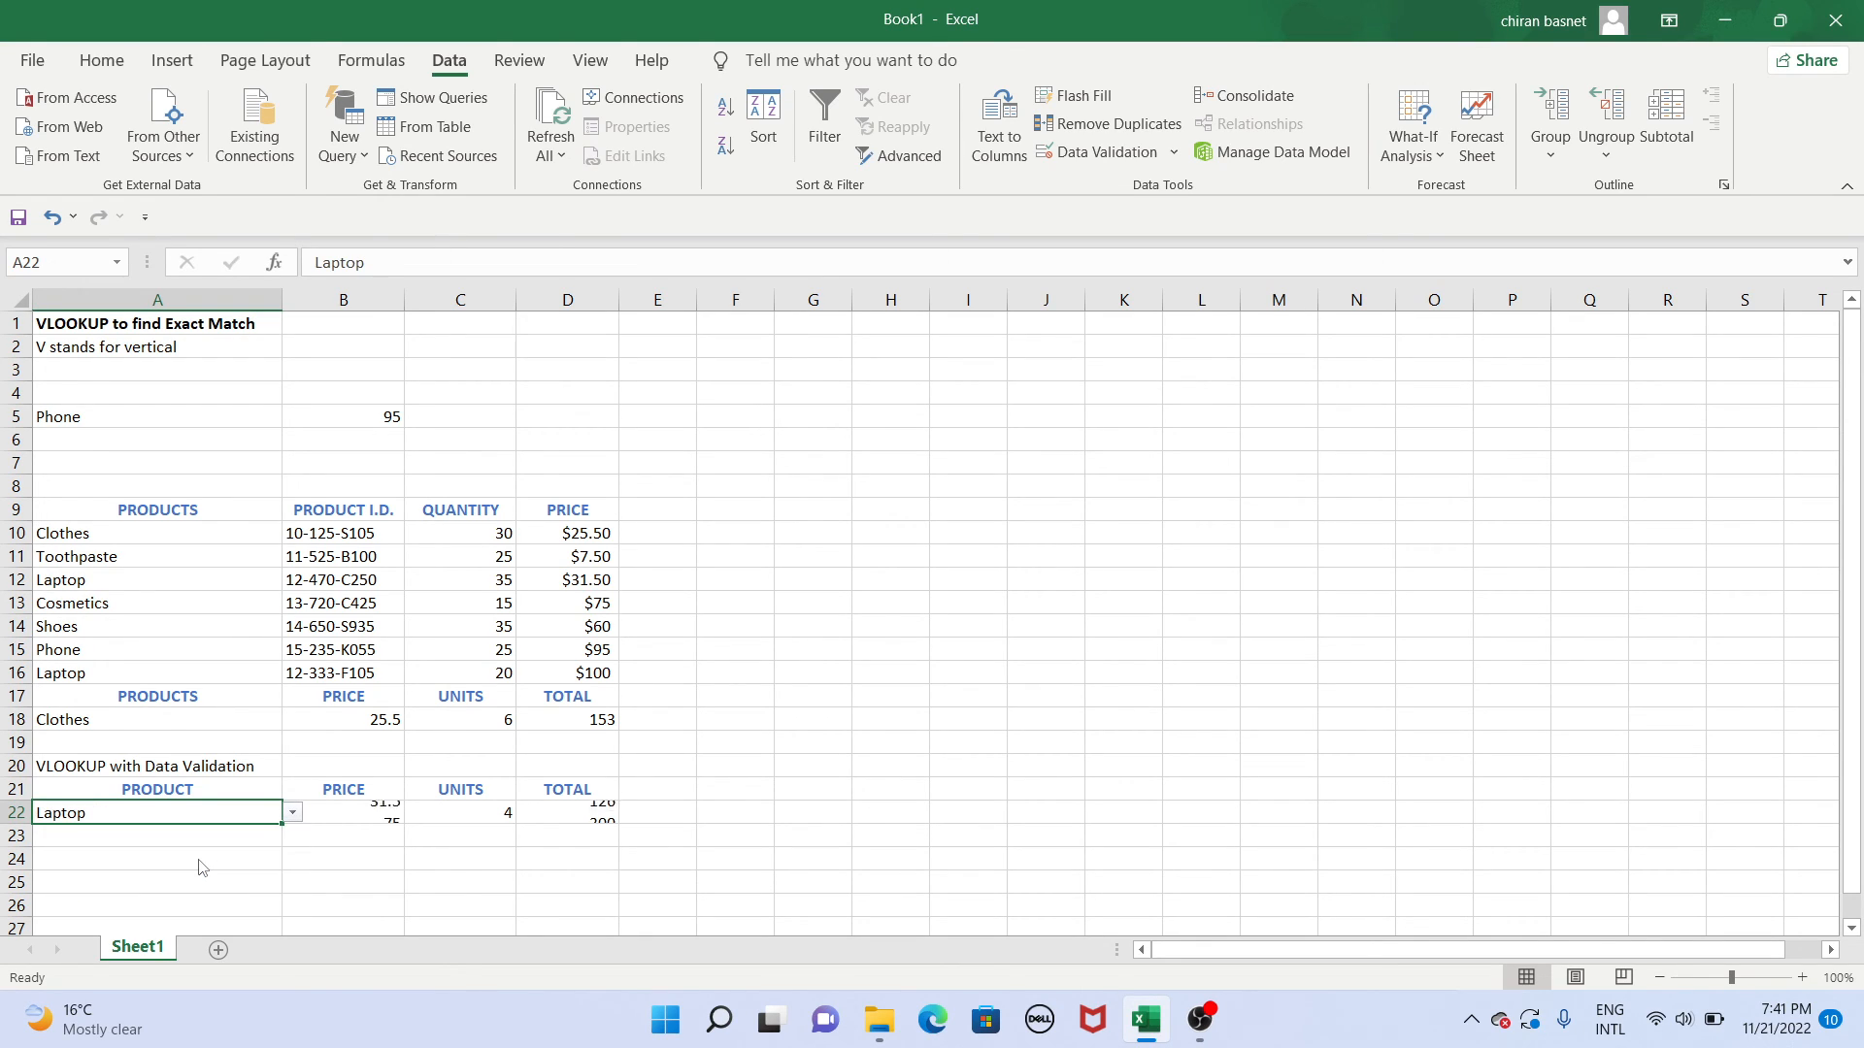